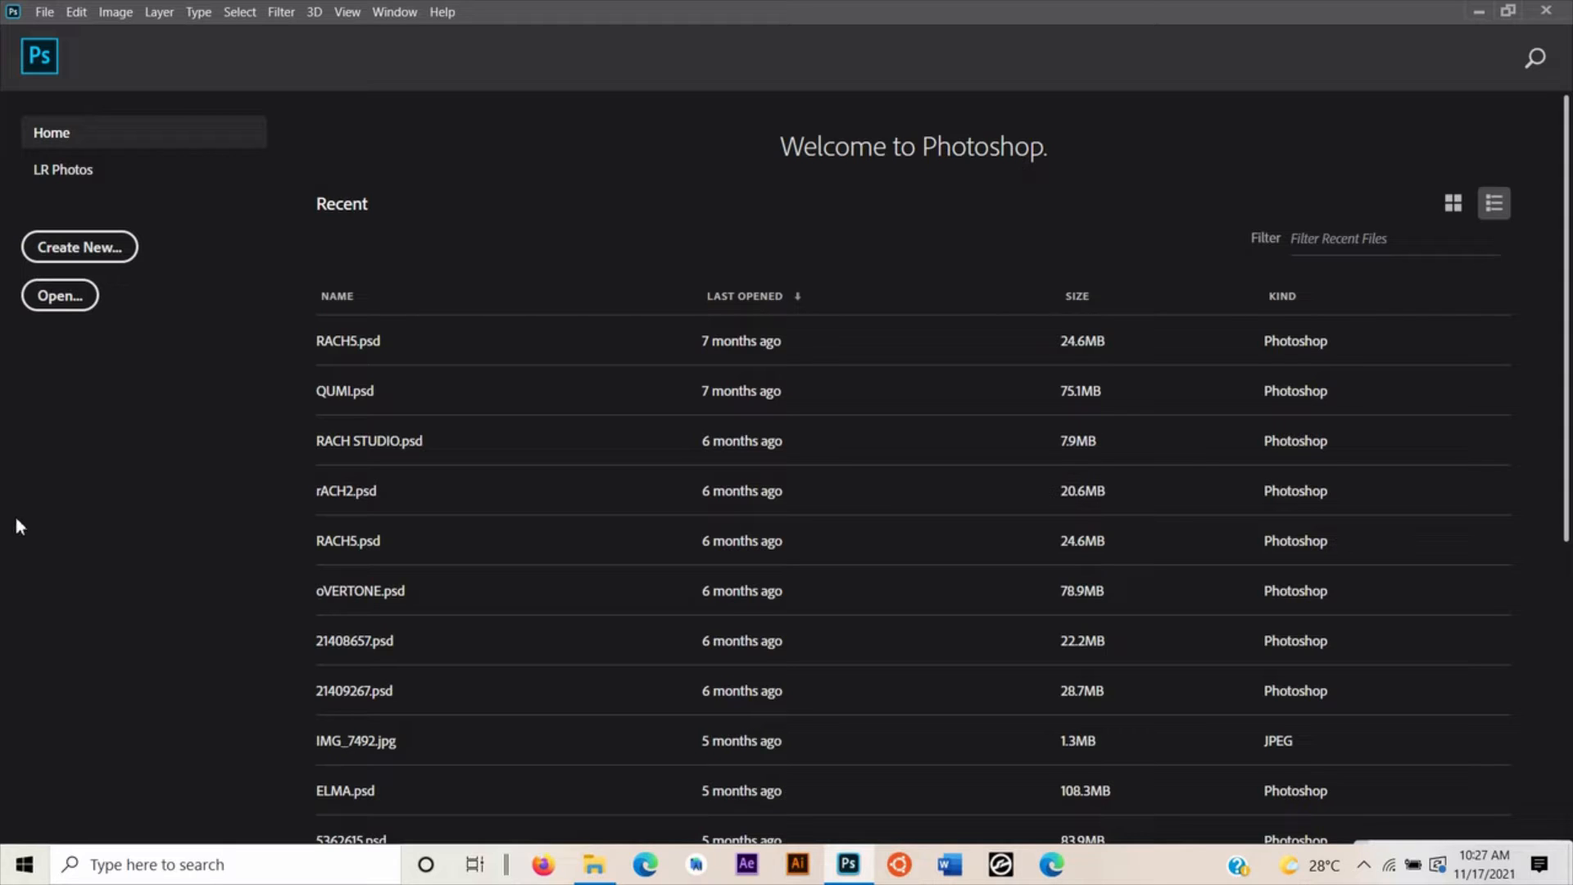
Create a new document named LogoImage, 1000 x 1000 pixels at 72 pixels/inch, in RGB Color with a white background
click(96, 261)
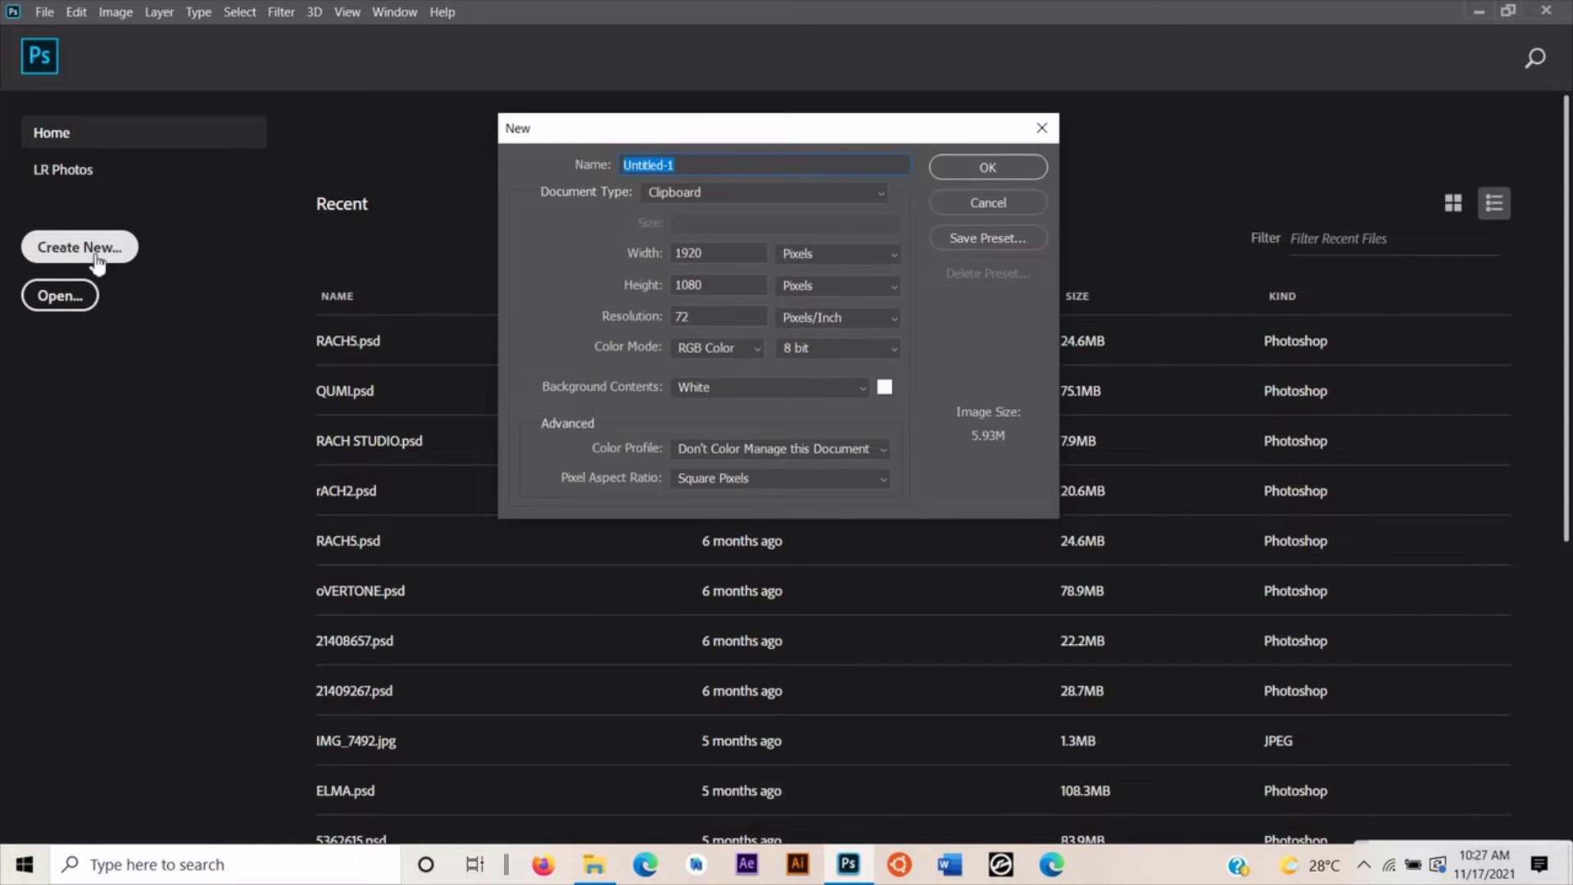
click(711, 257)
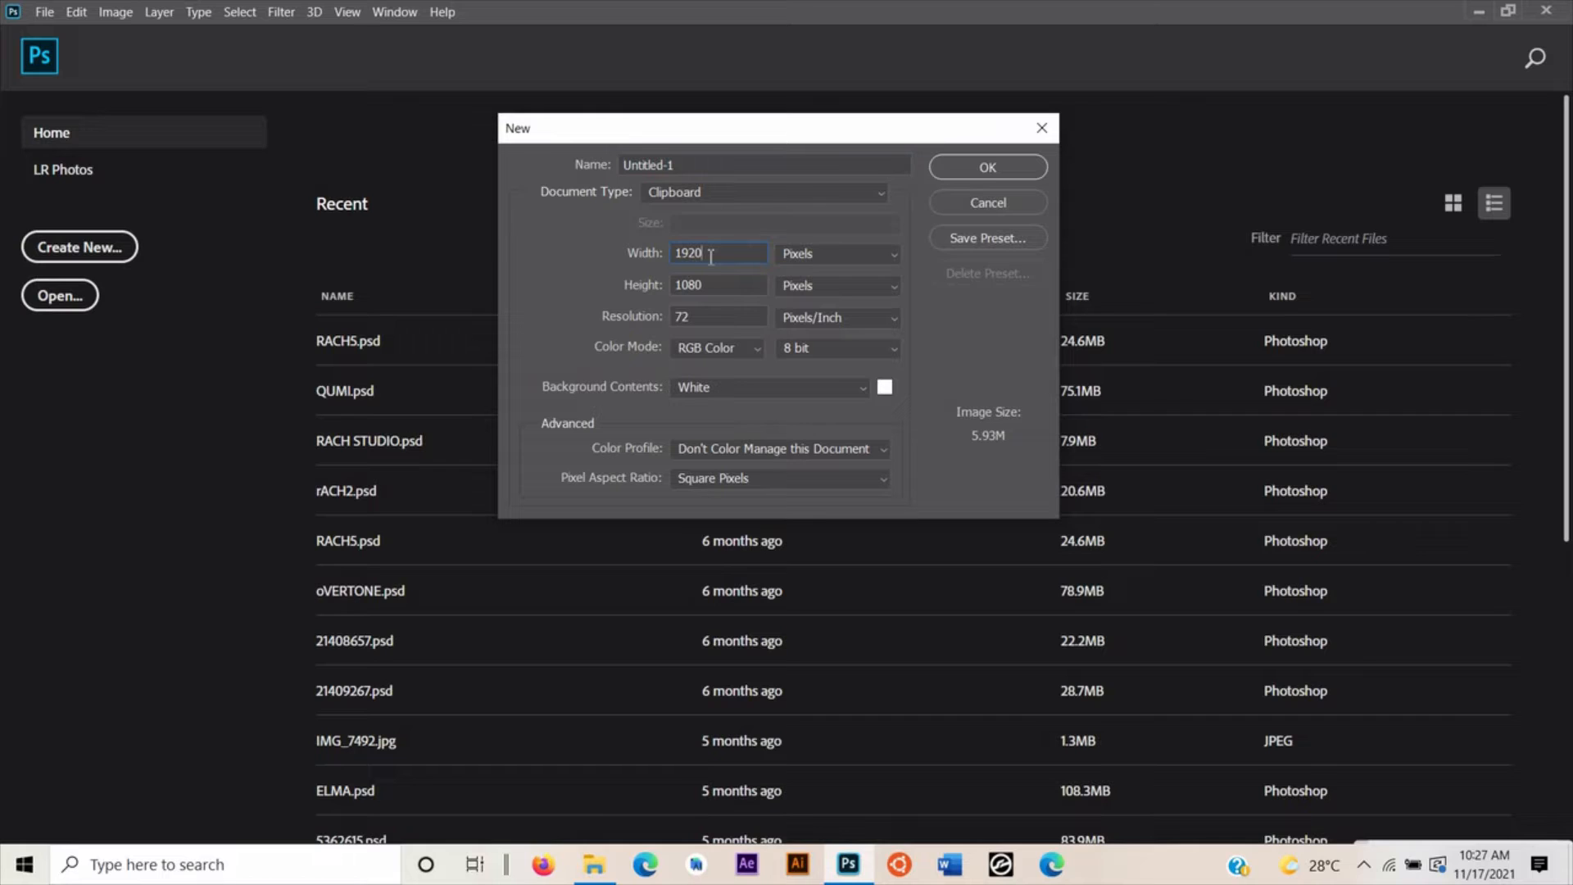
key(BackSpace)
key(BackSpace)
key(BackSpace)
key(BackSpace)
text(1000)
key(BackSpace)
key(BackSpace)
text(00)
key(BackSpace)
key(BackSpace)
key(BackSpace)
key(BackSpace)
key(BackSpace)
key(BackSpace)
key(BackSpace)
key(BackSpace)
key(BackSpace)
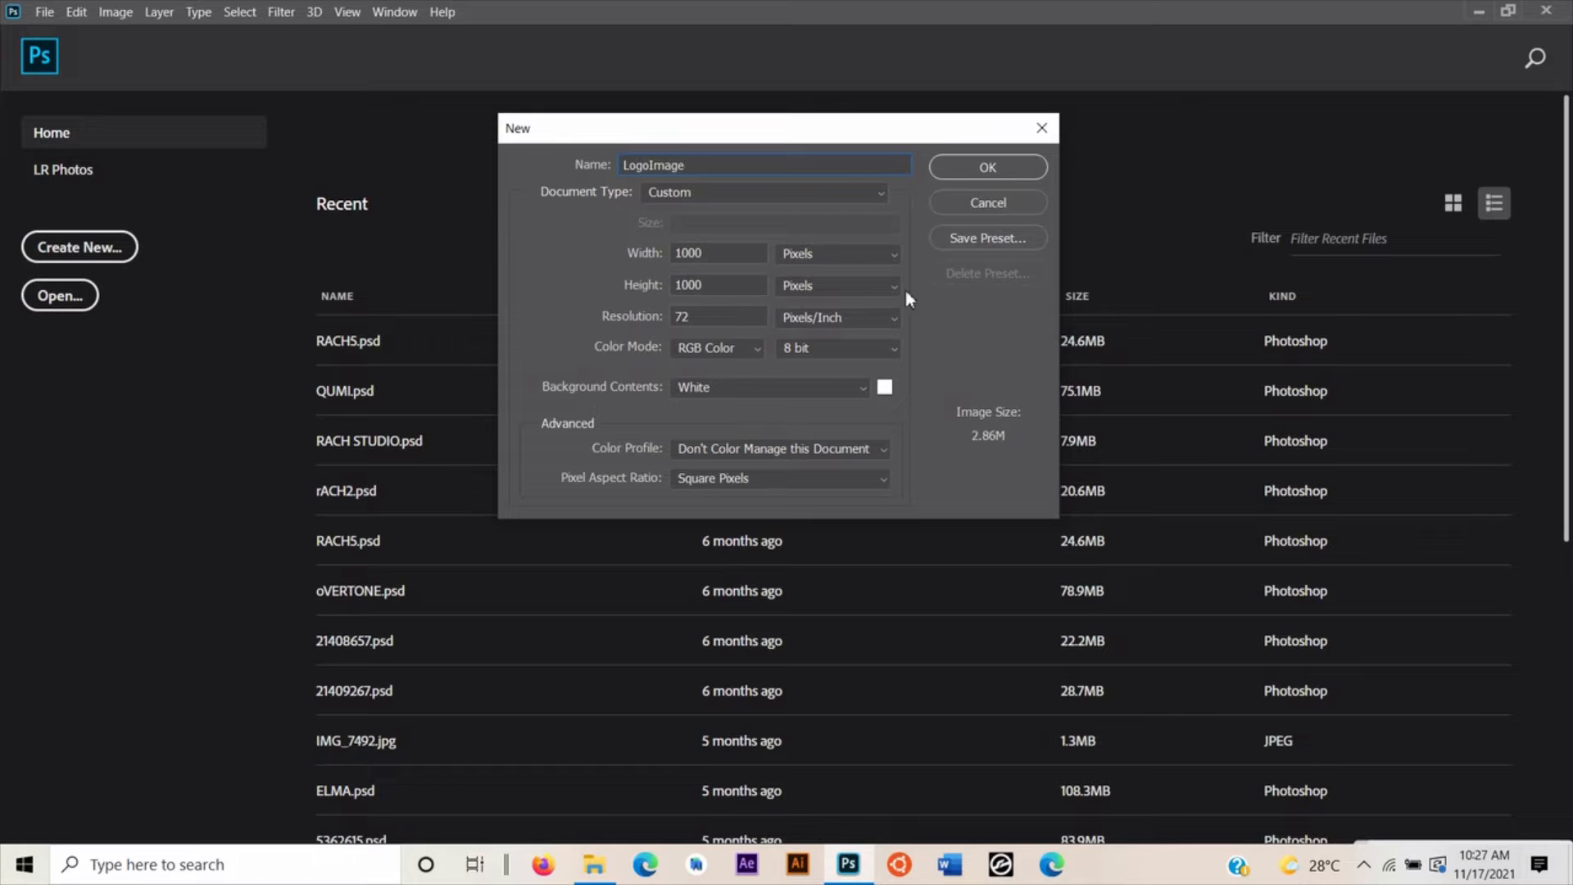
click(975, 169)
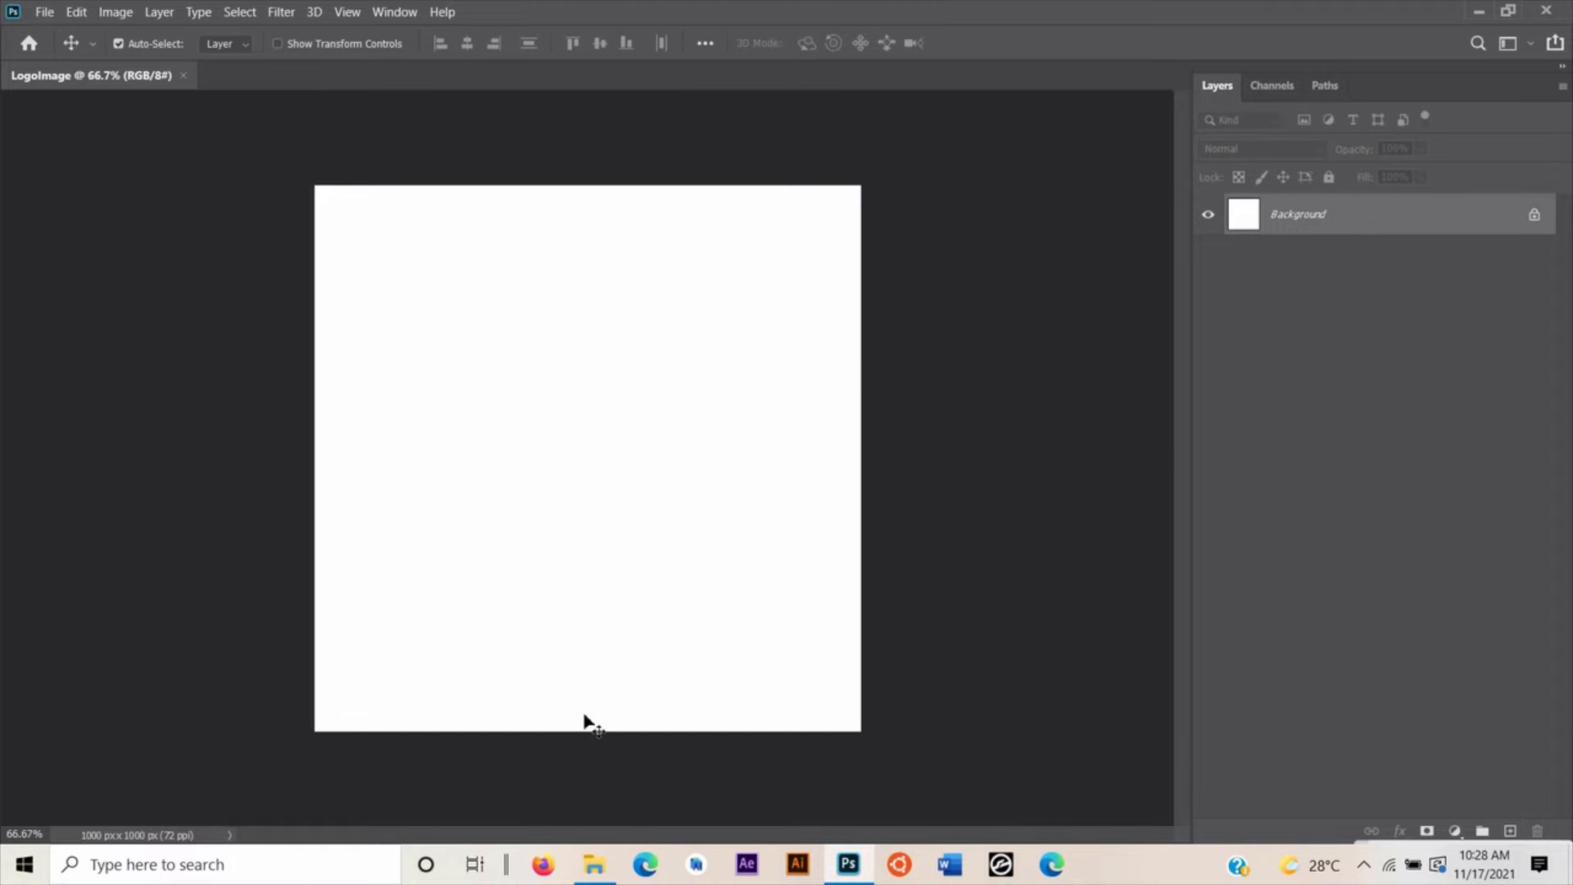
Place Logo.jpg from the IMages folder into the document, enlarge it to about 822 x 827 px and centre it on the canvas
click(594, 864)
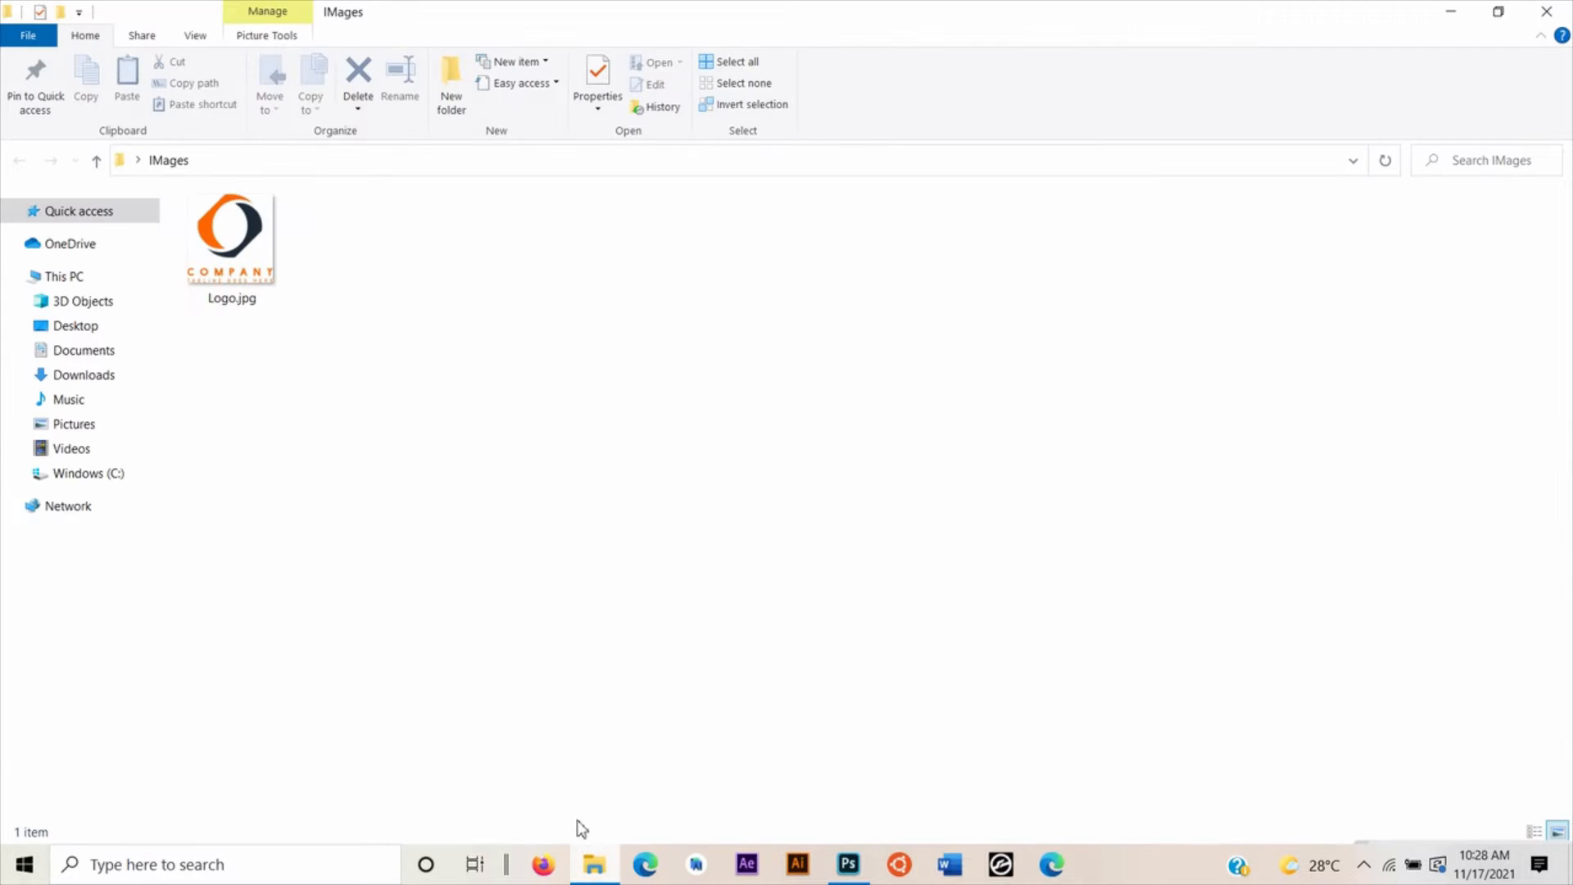
drag(233, 227, 607, 548)
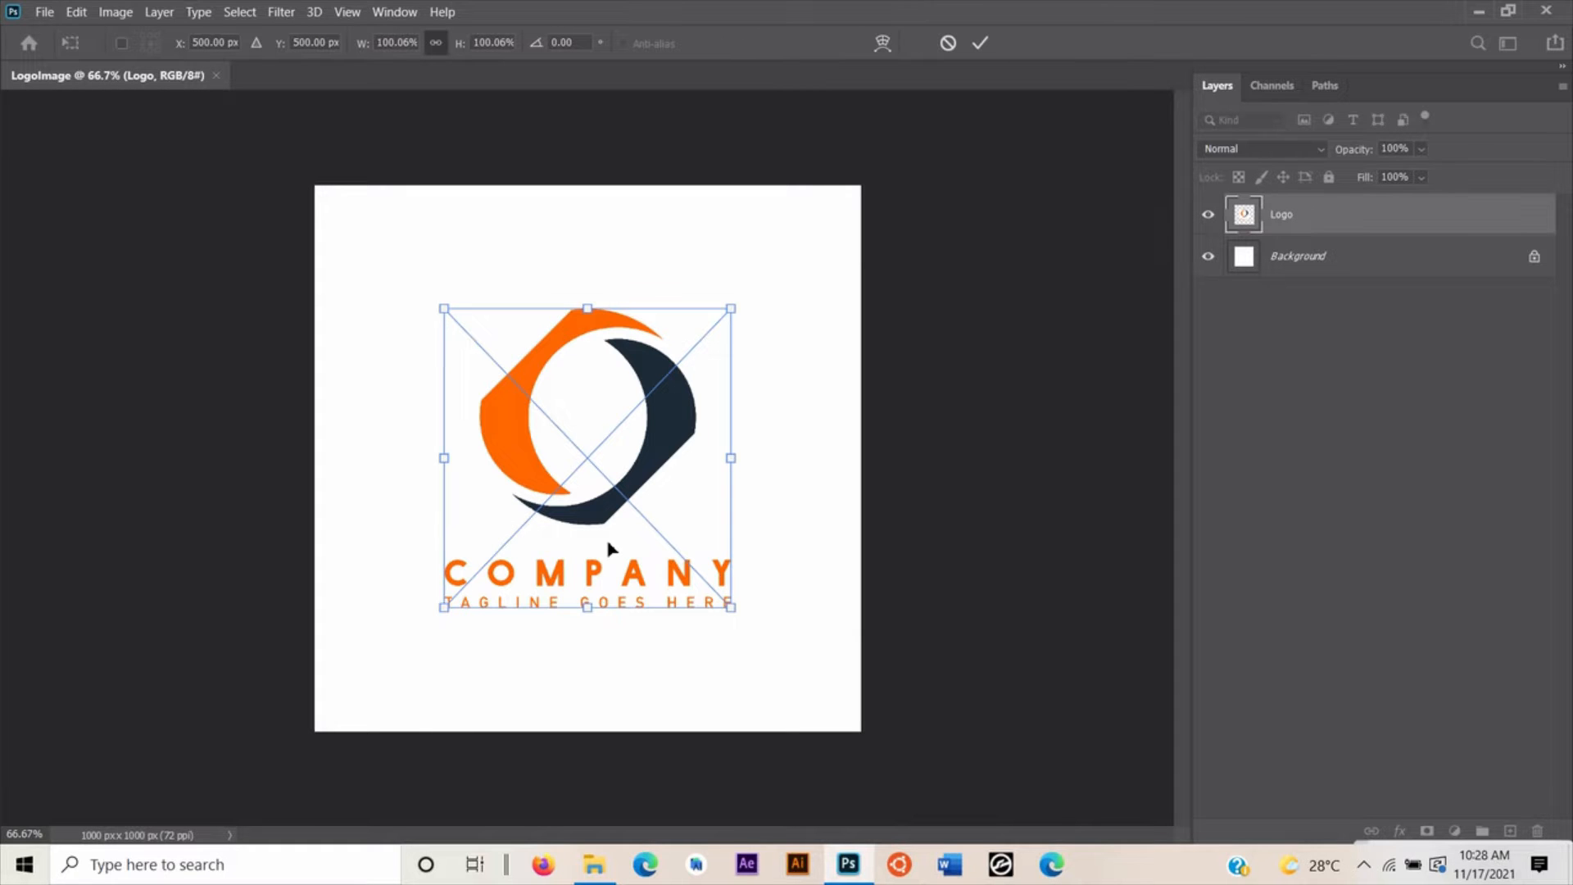
drag(732, 611, 788, 666)
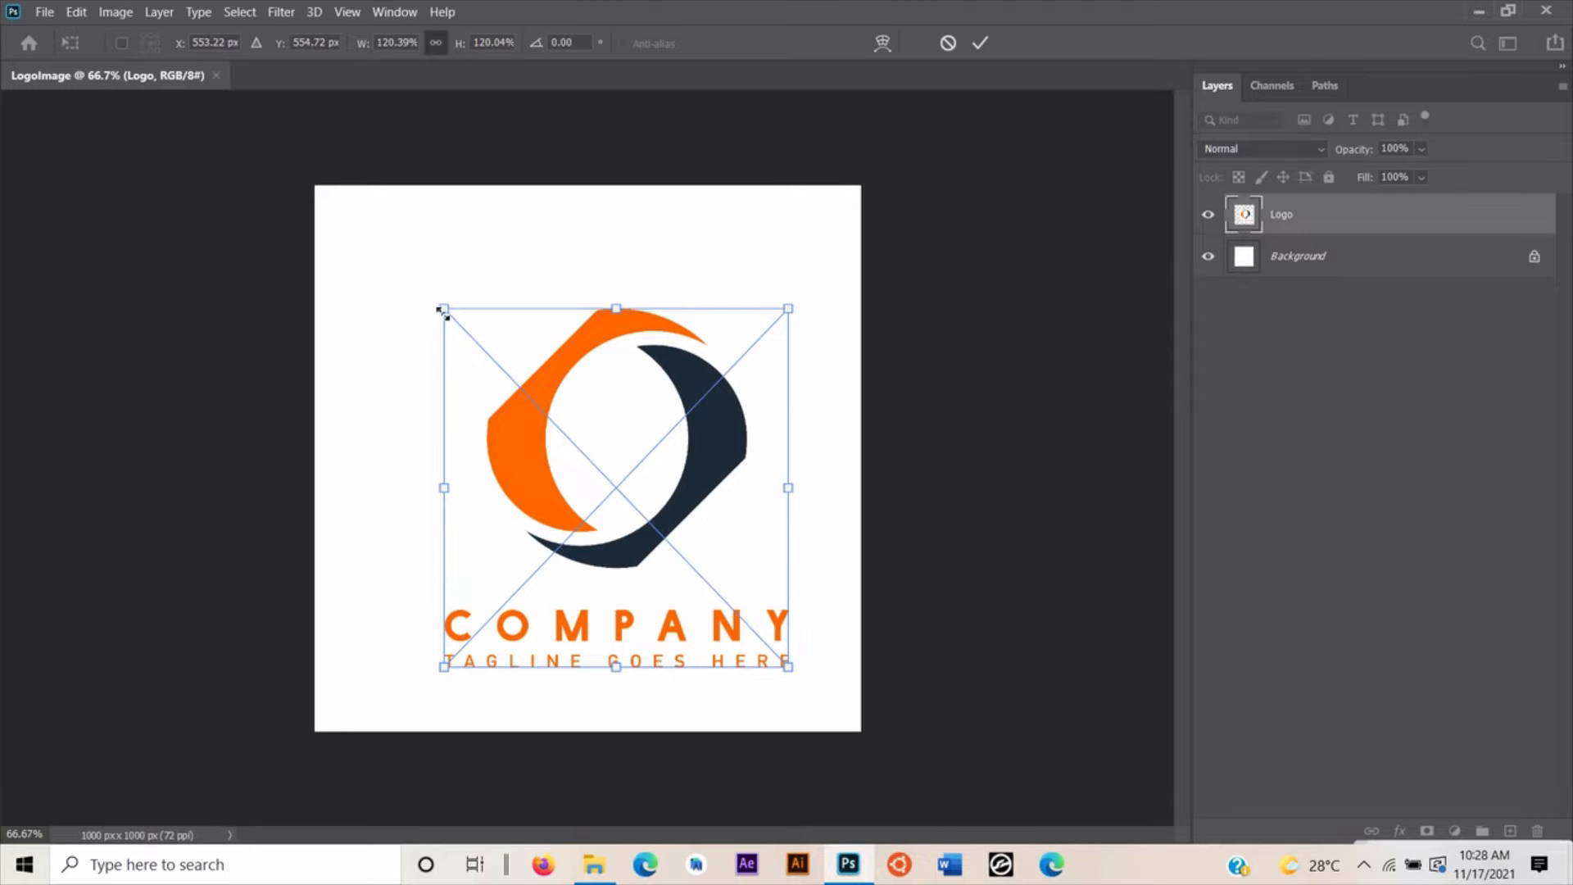
drag(443, 311, 336, 218)
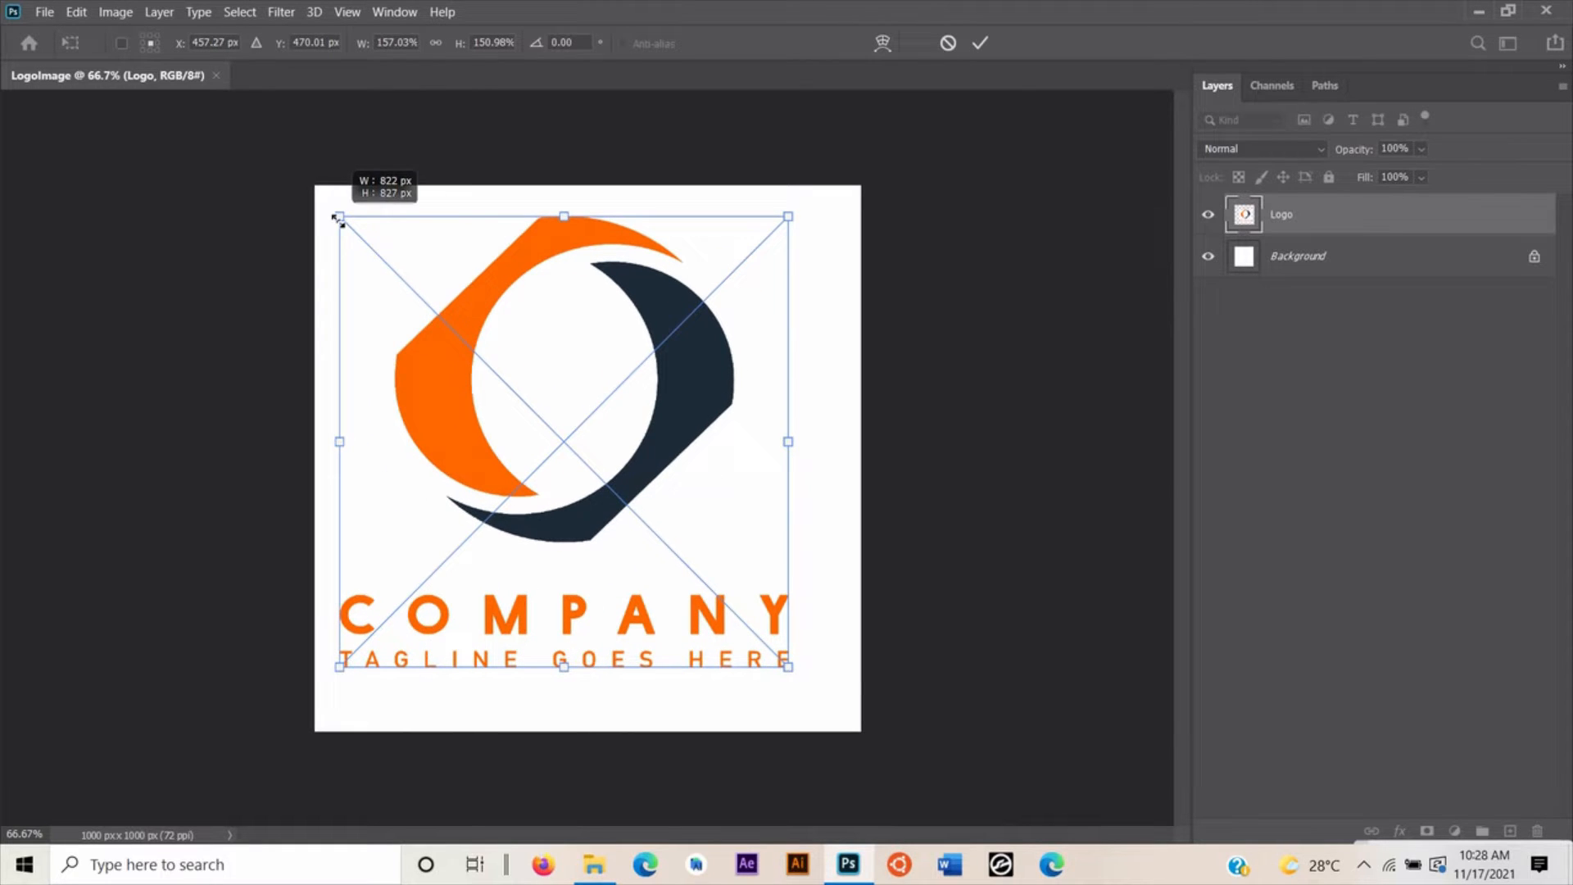
drag(577, 423, 602, 441)
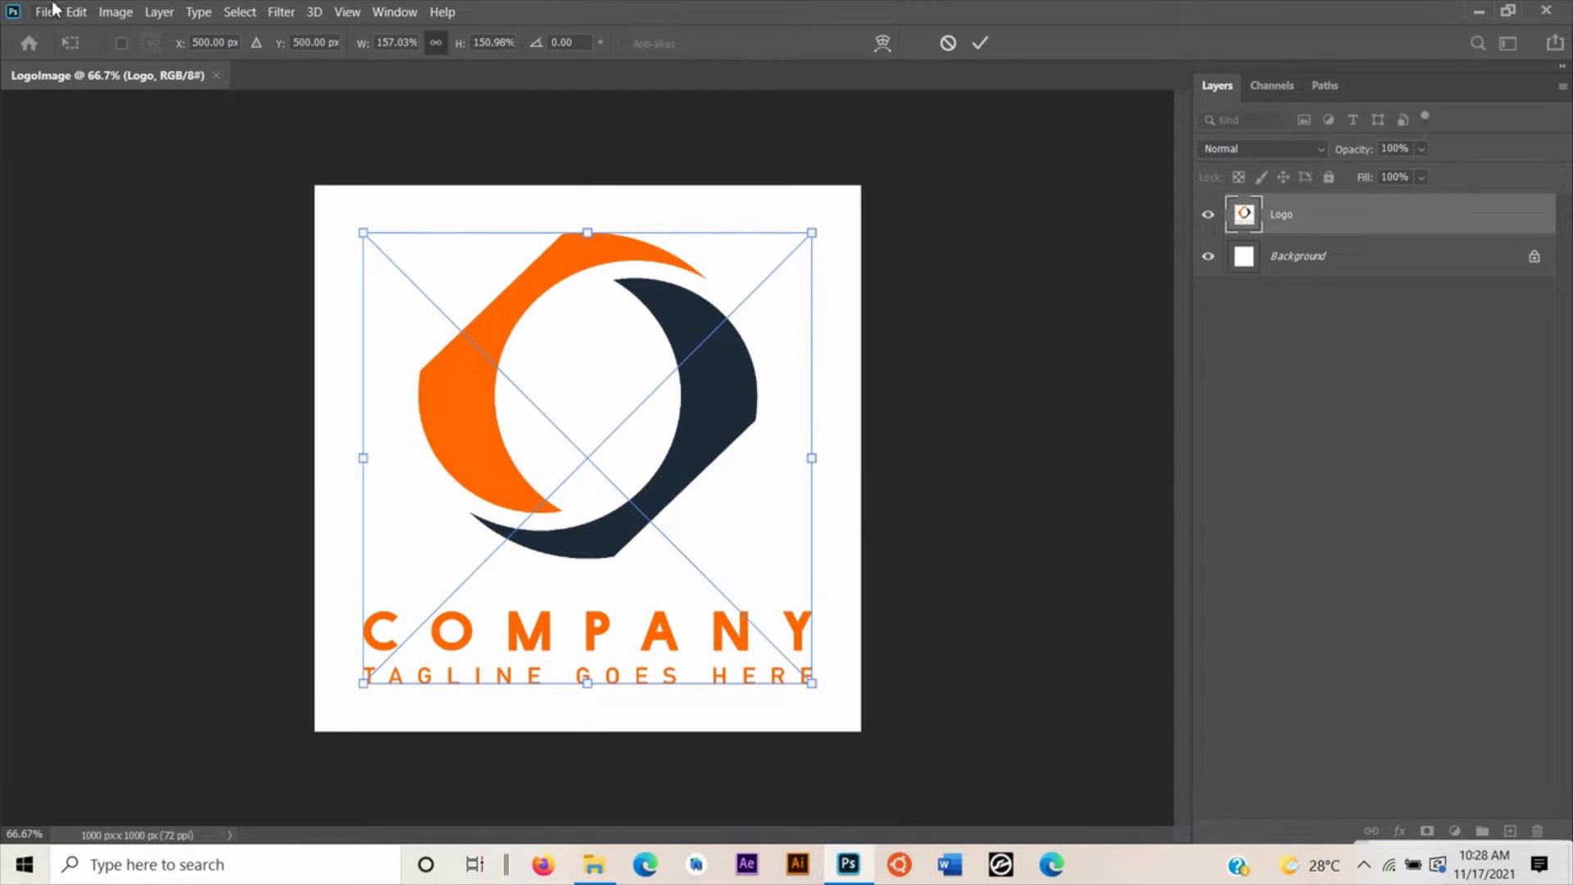
click(122, 12)
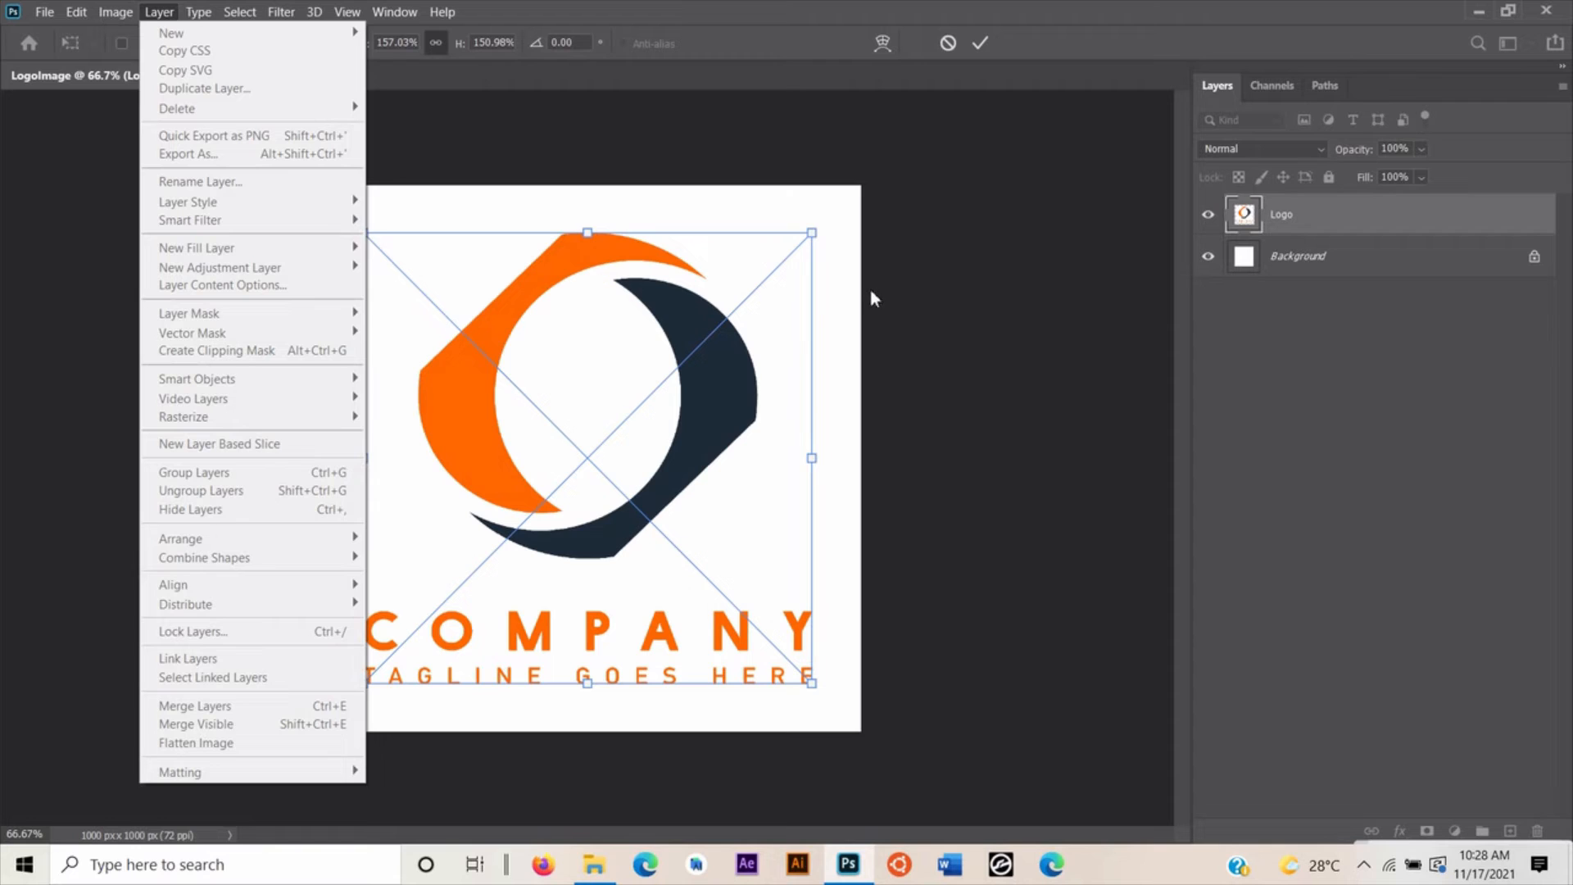
click(840, 314)
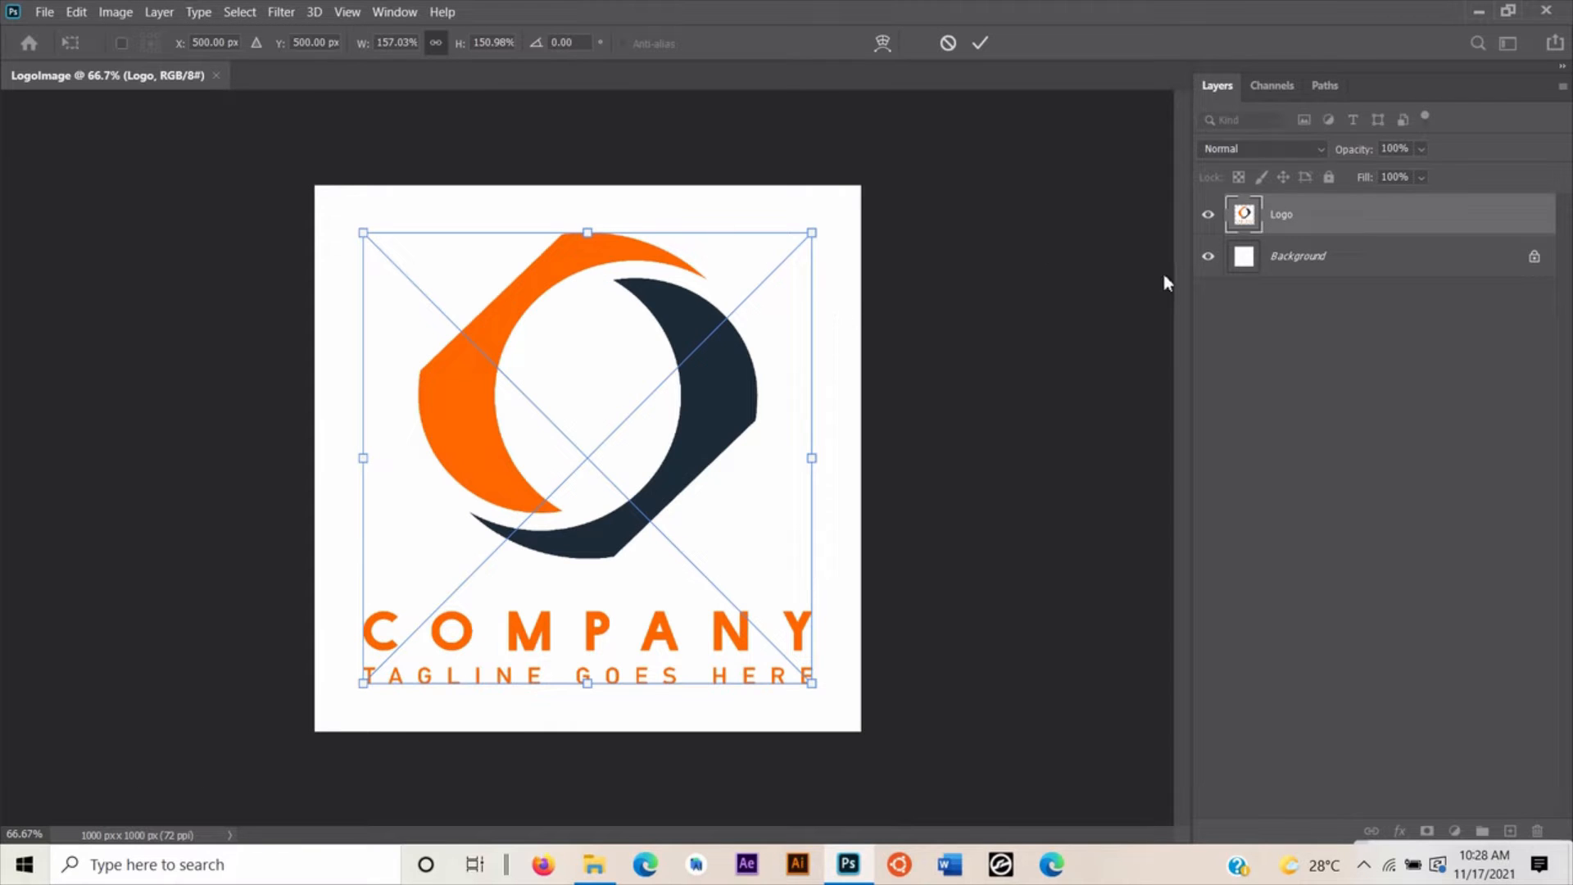
click(1337, 271)
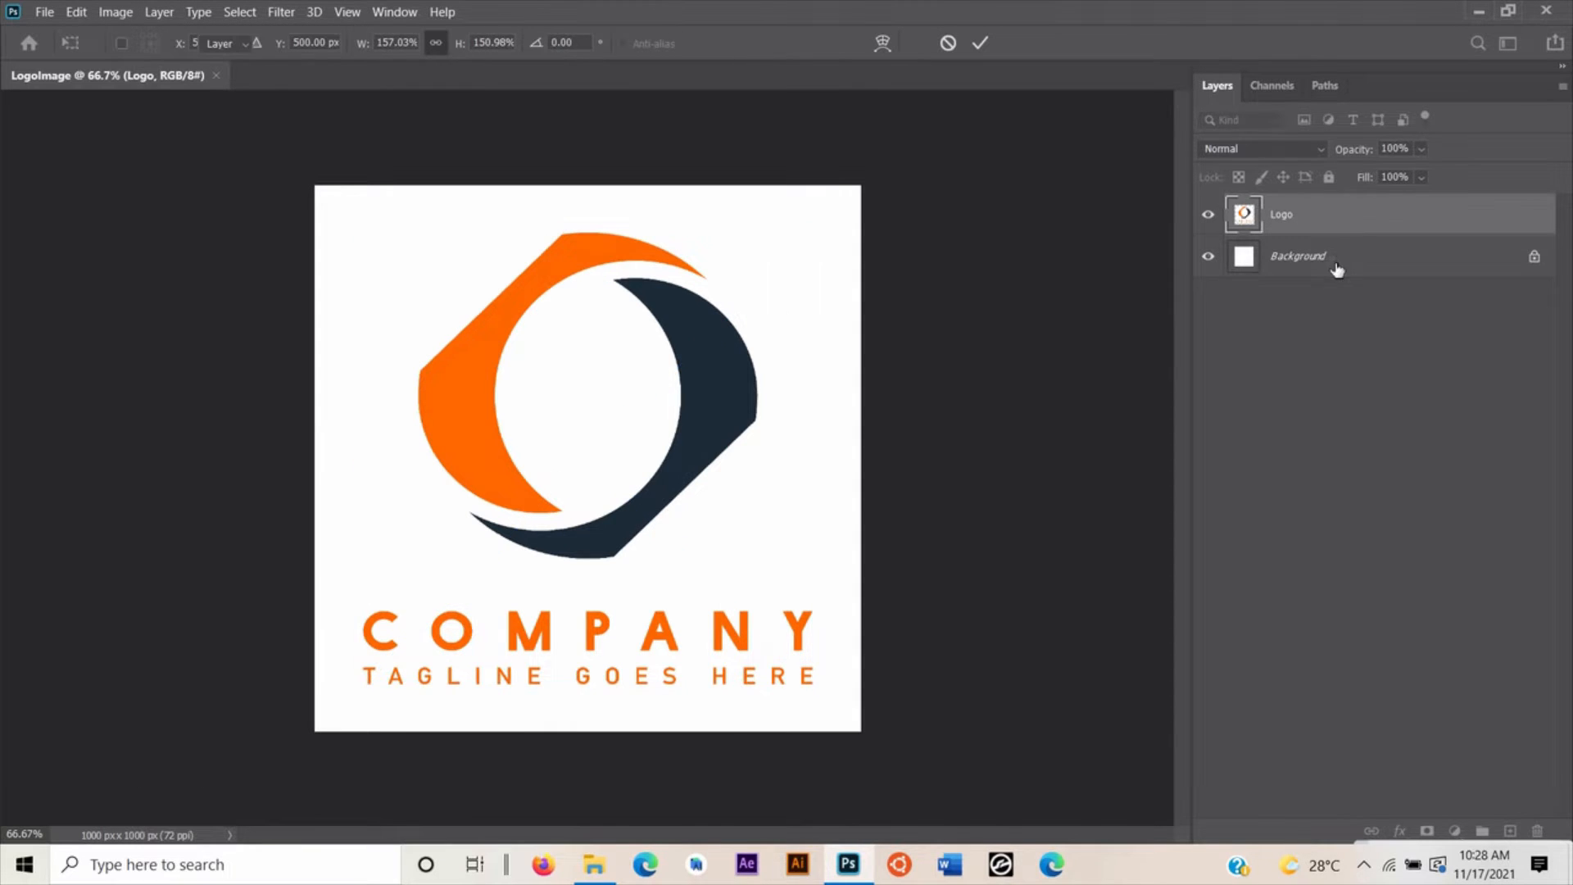
click(1315, 217)
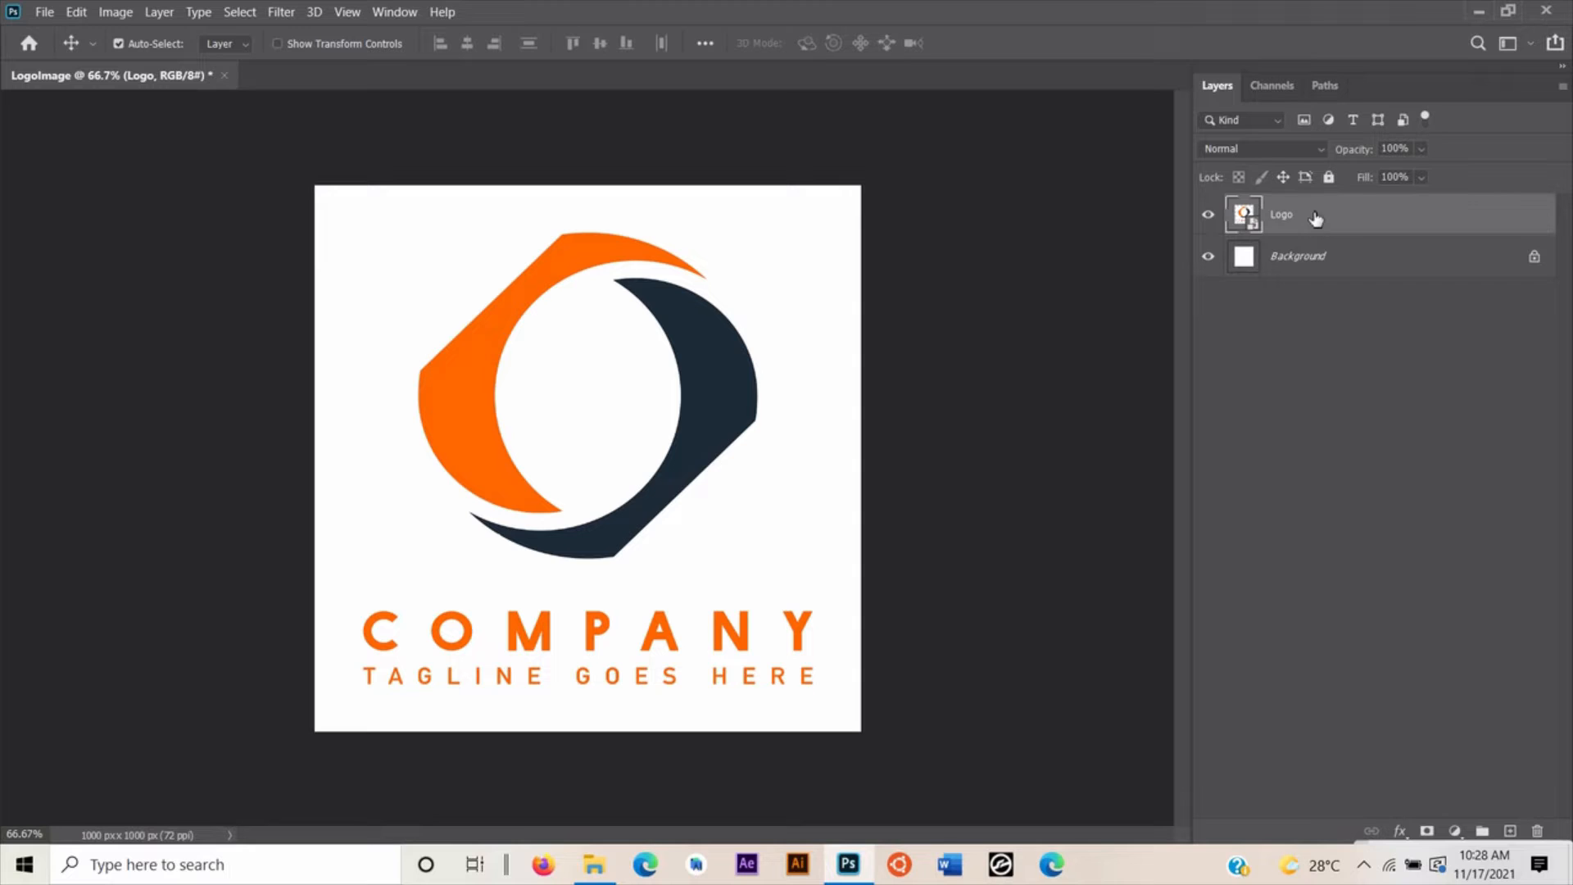
Apply a Black & White adjustment with the Default preset to the Logo layer
click(118, 15)
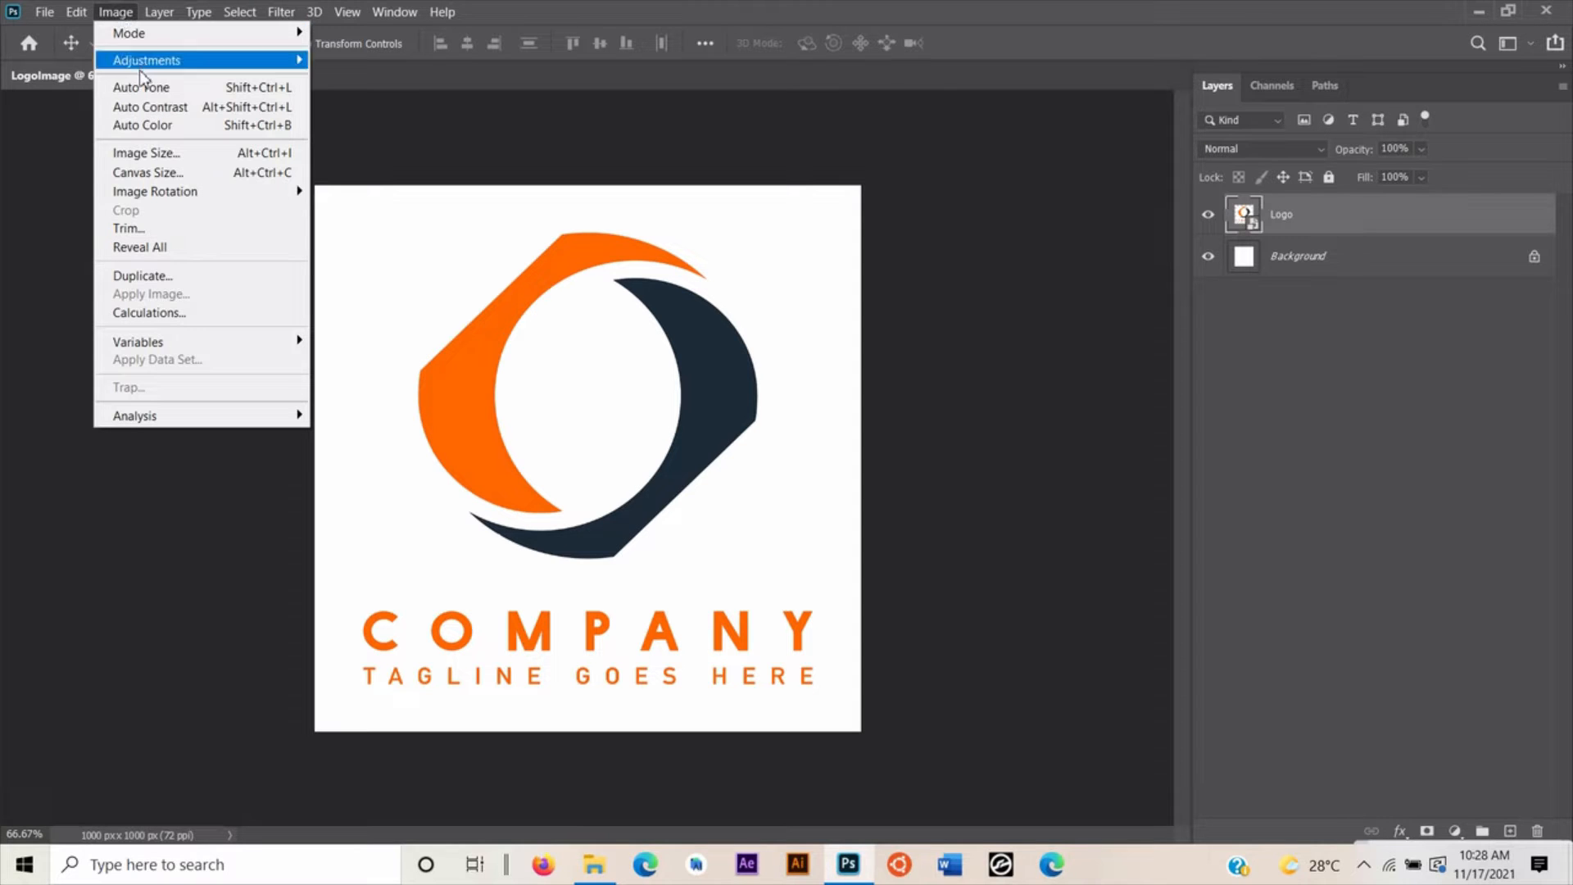
mouse_move(160, 69)
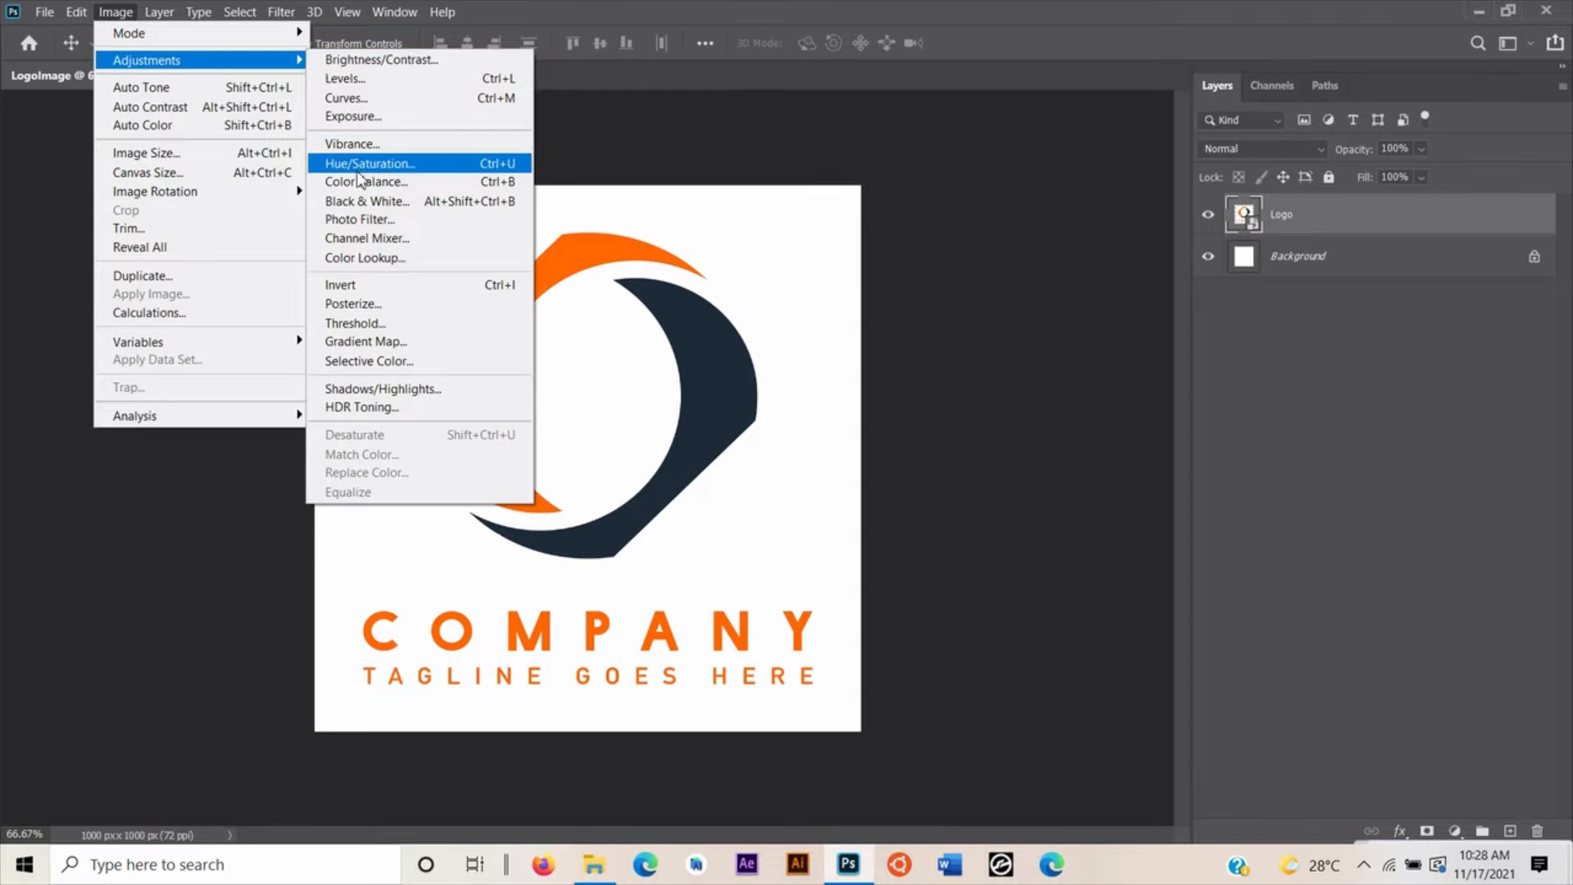
click(363, 205)
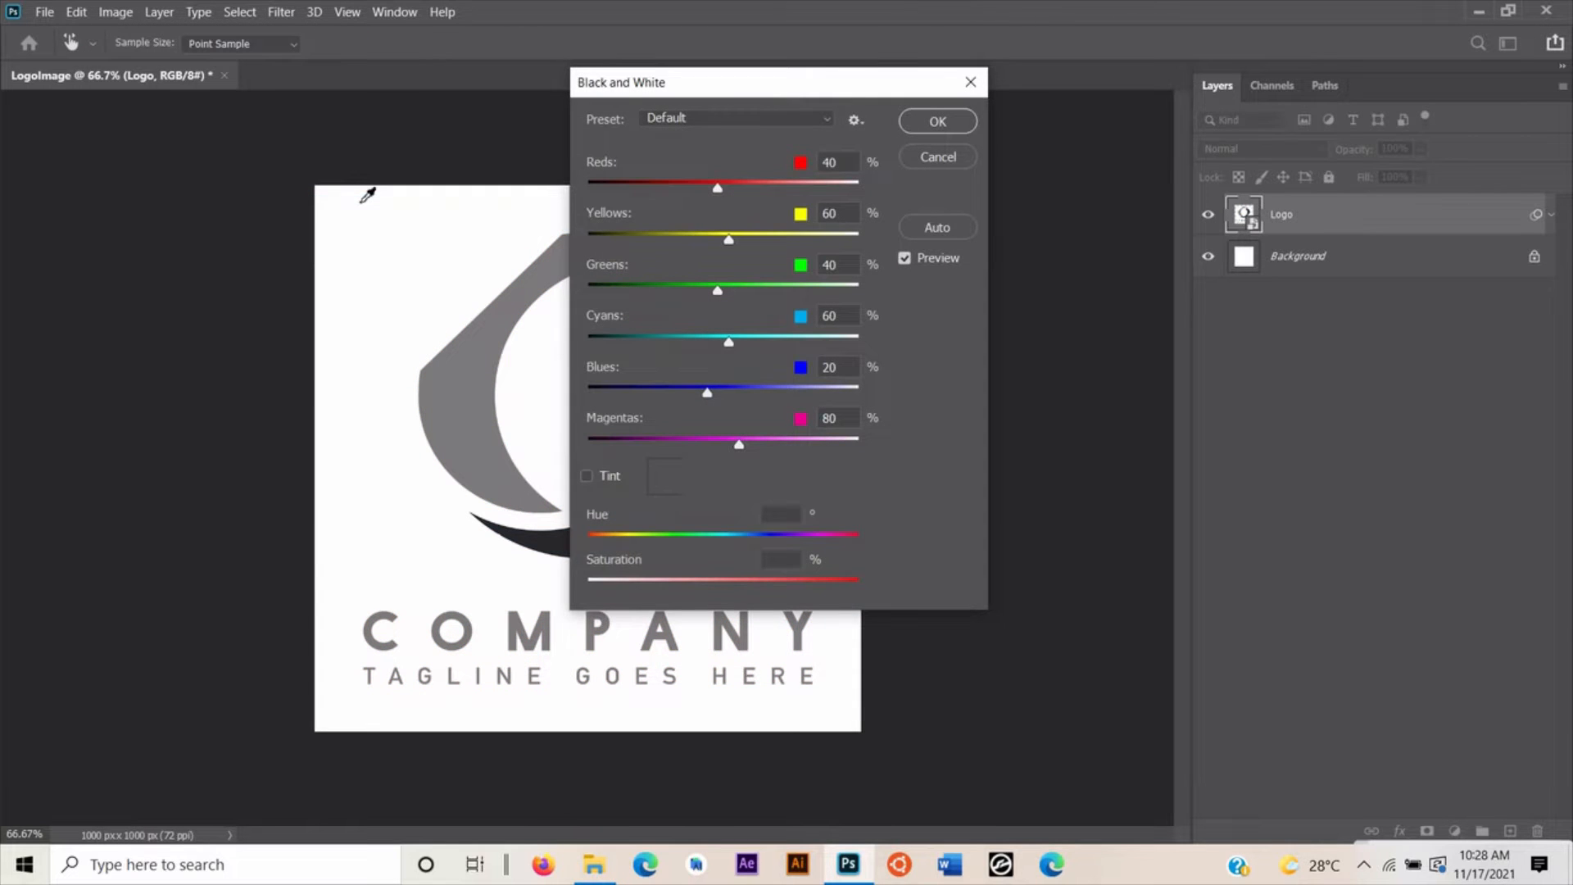
click(937, 122)
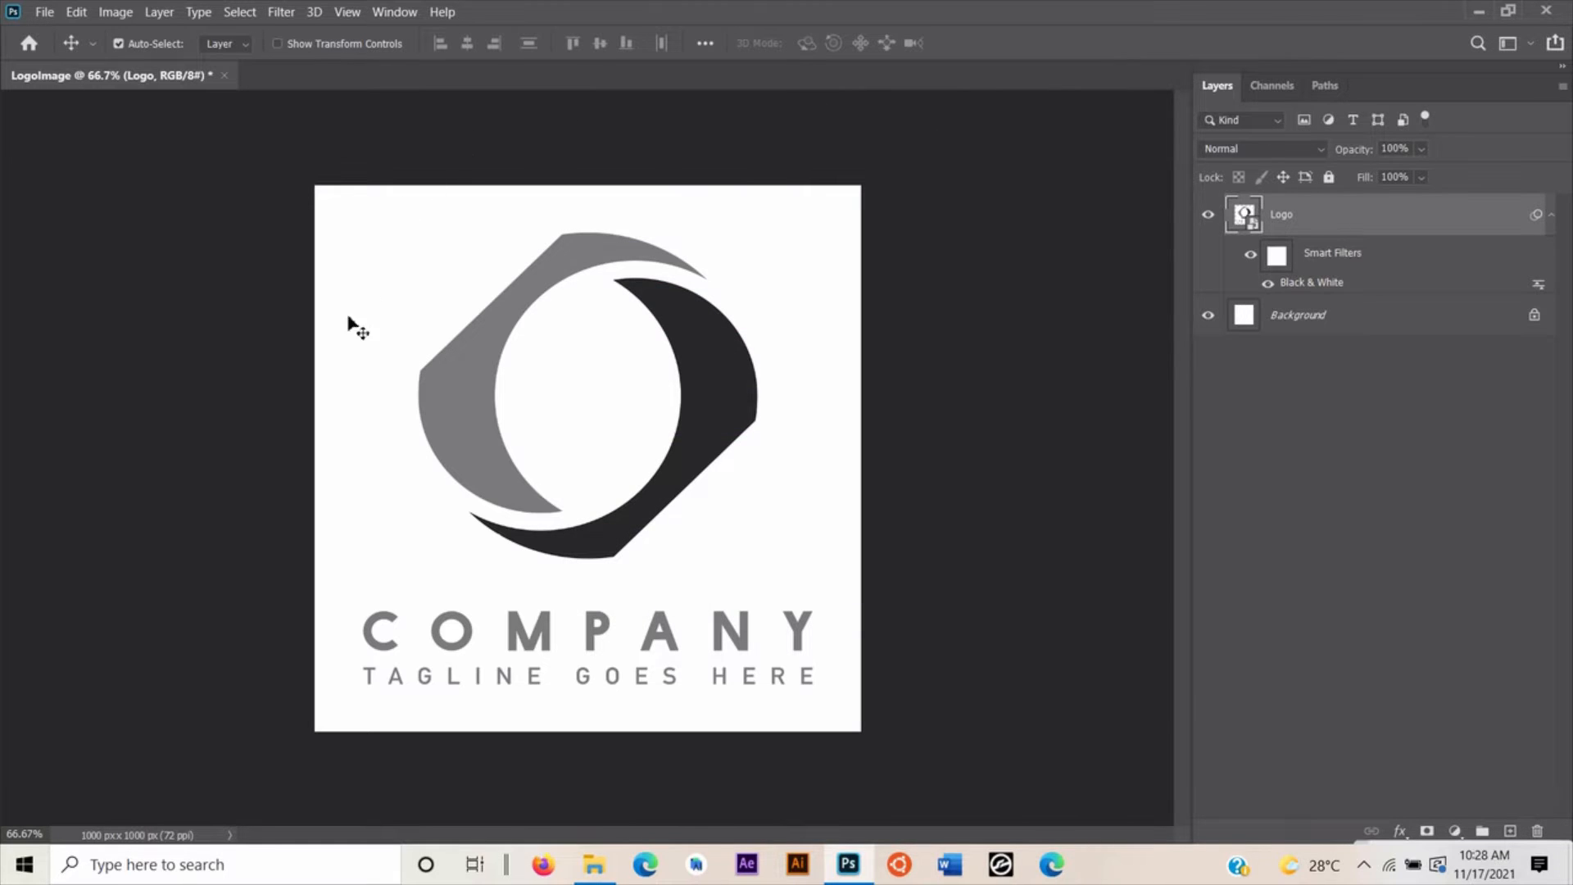
Darken the Logo layer with a Curves adjustment, raising the RGB black point input to about 99
click(112, 13)
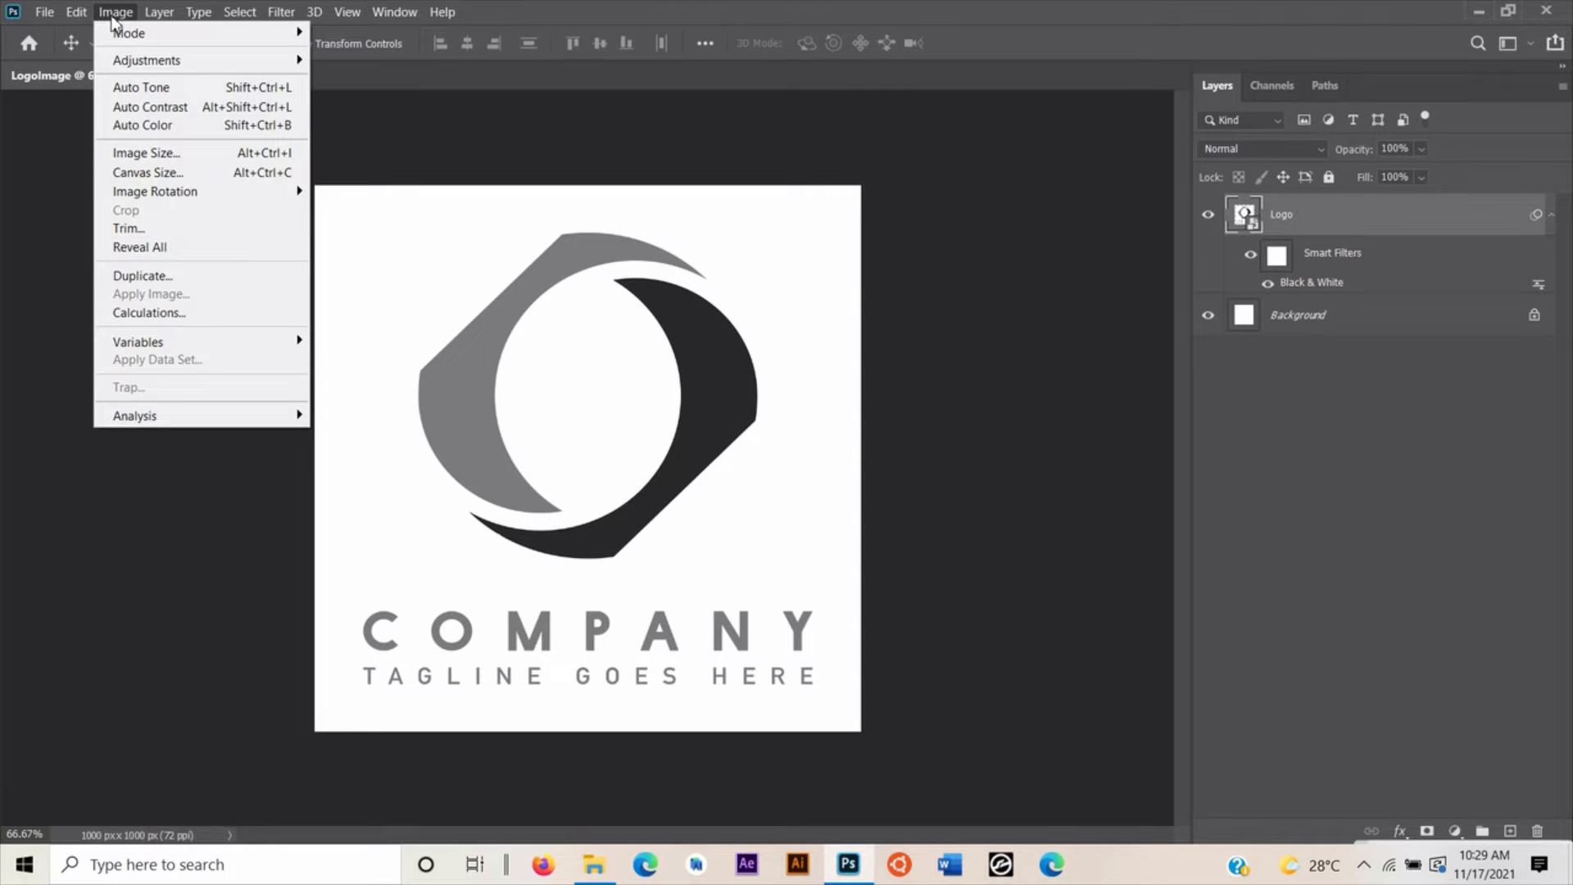
mouse_move(144, 65)
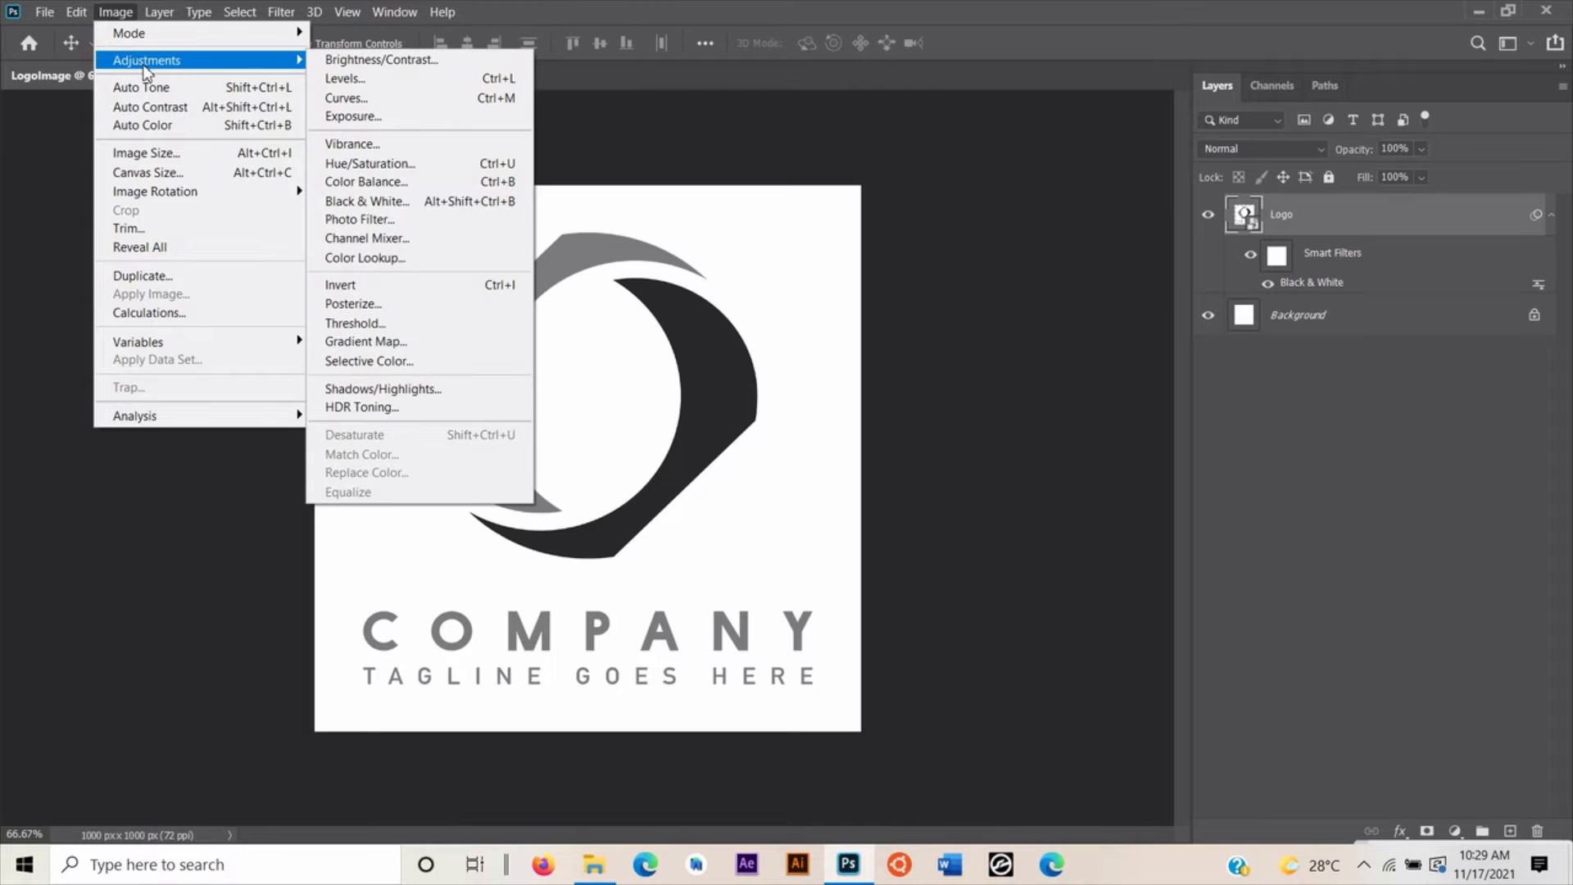
click(358, 103)
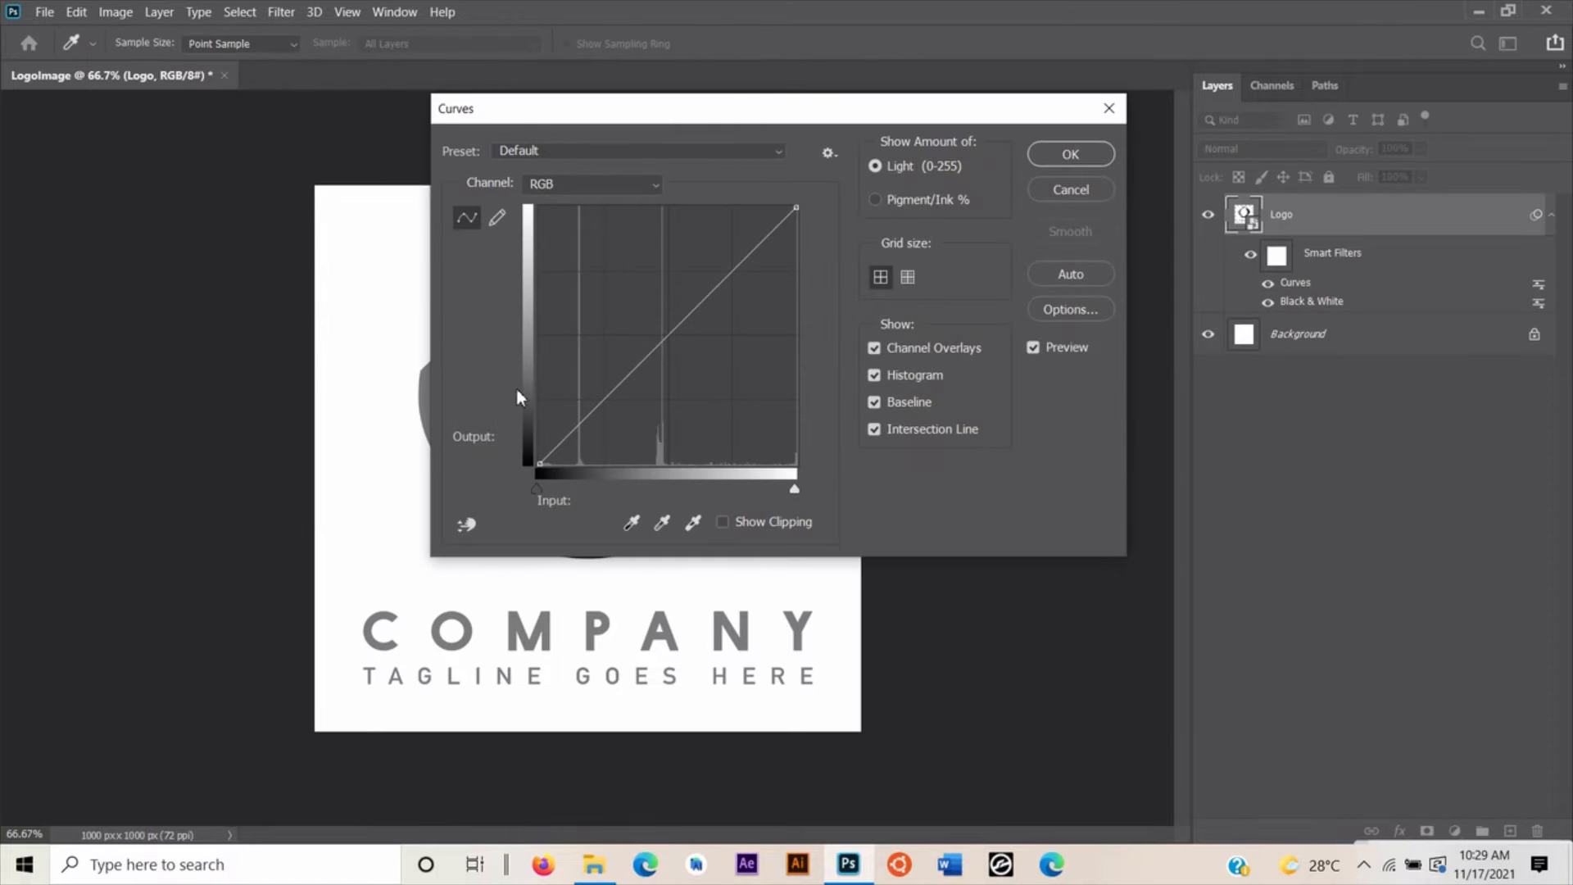
click(536, 489)
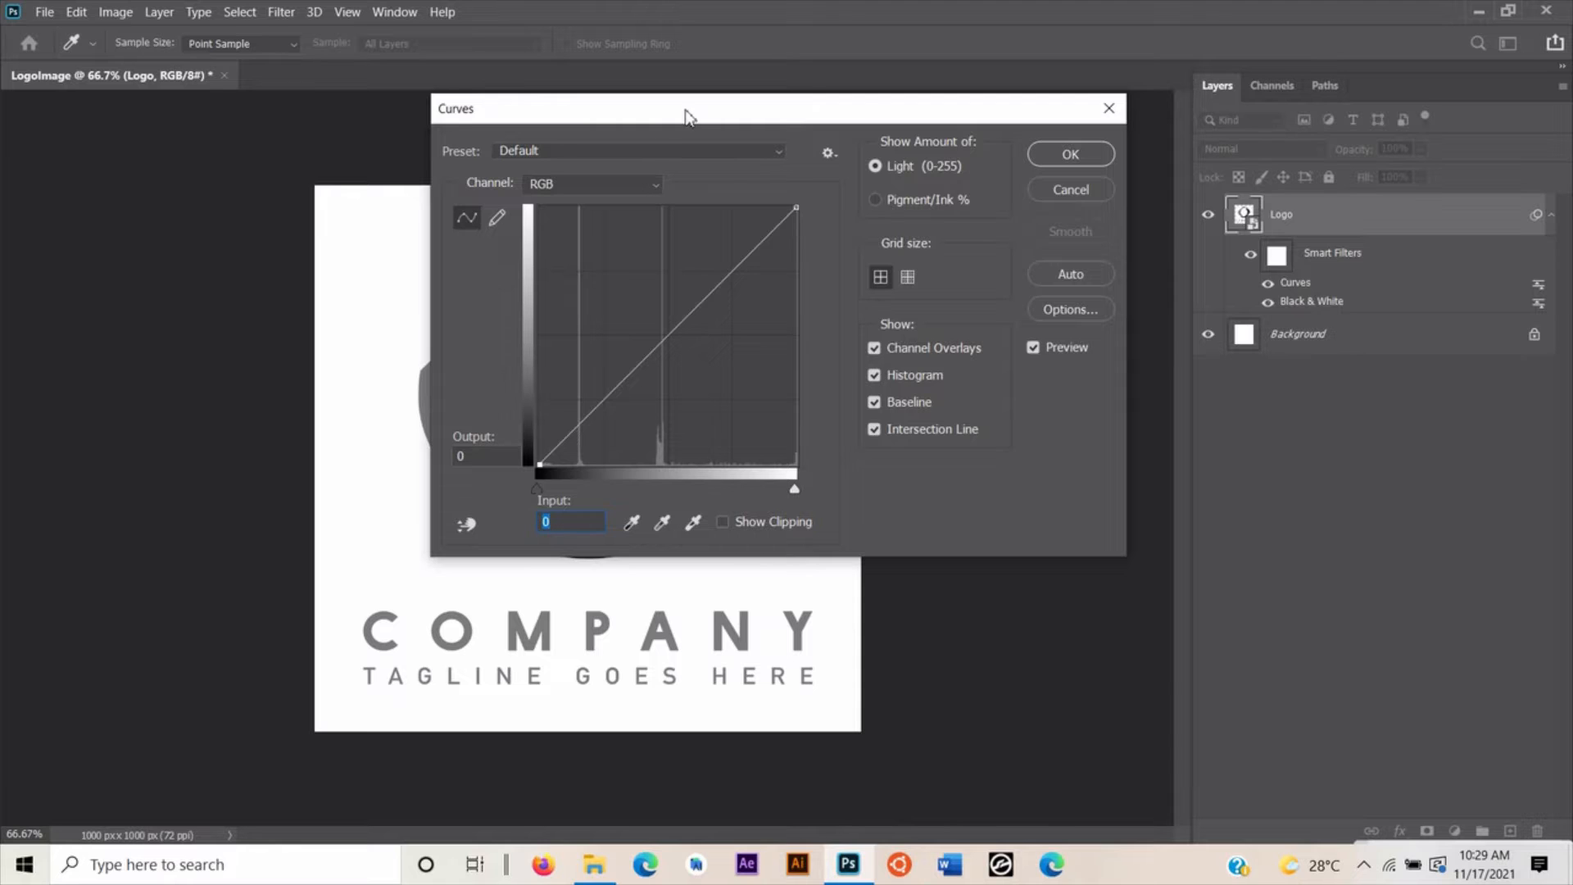
drag(687, 117, 1040, 170)
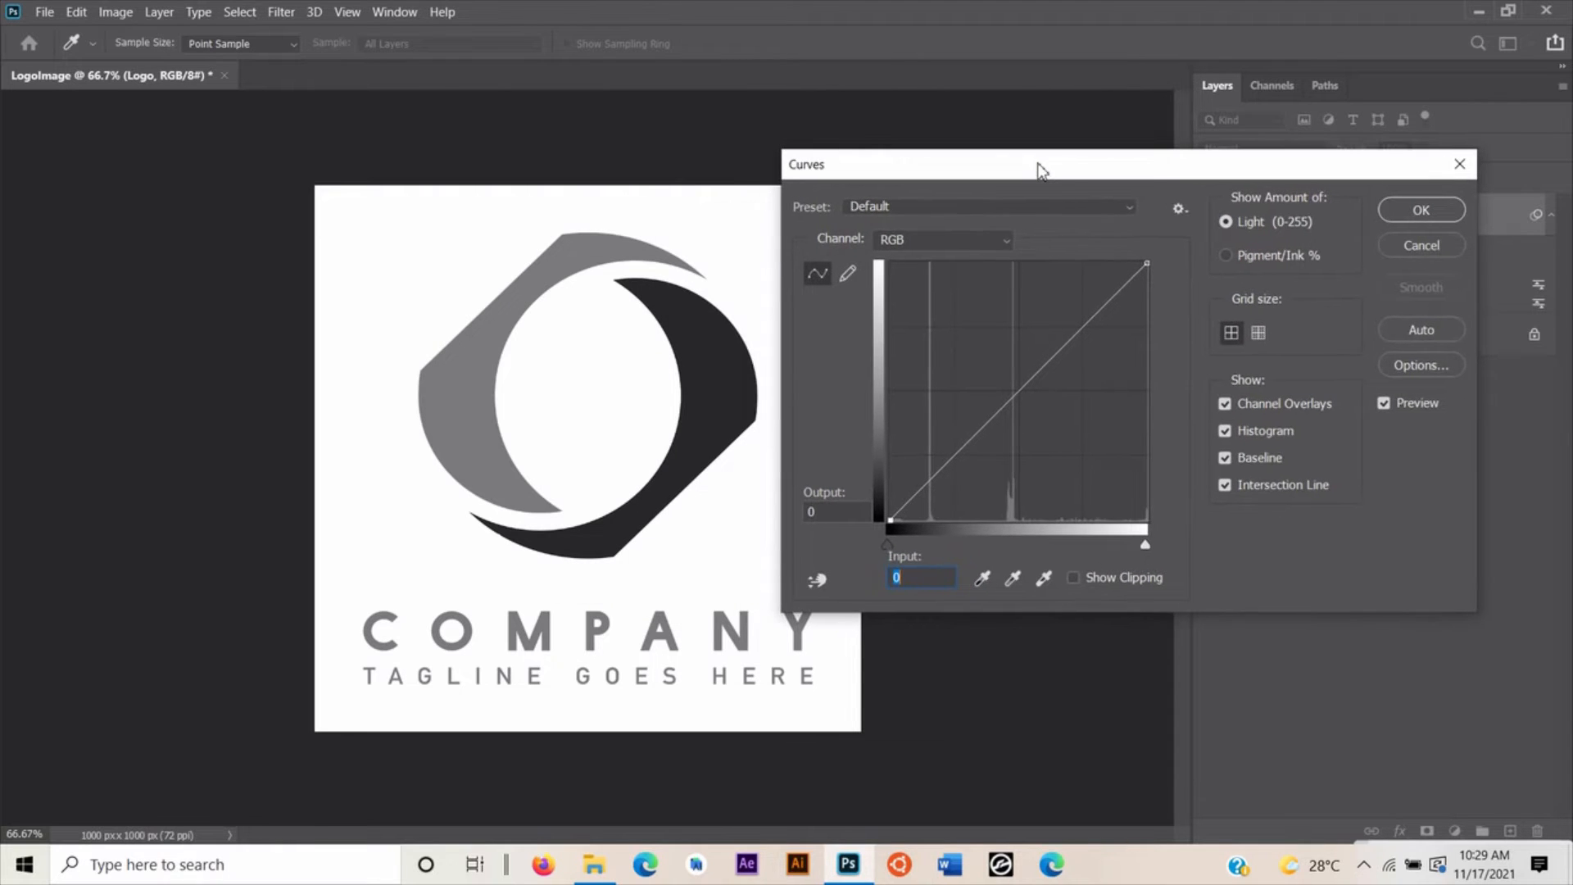
drag(885, 542, 986, 539)
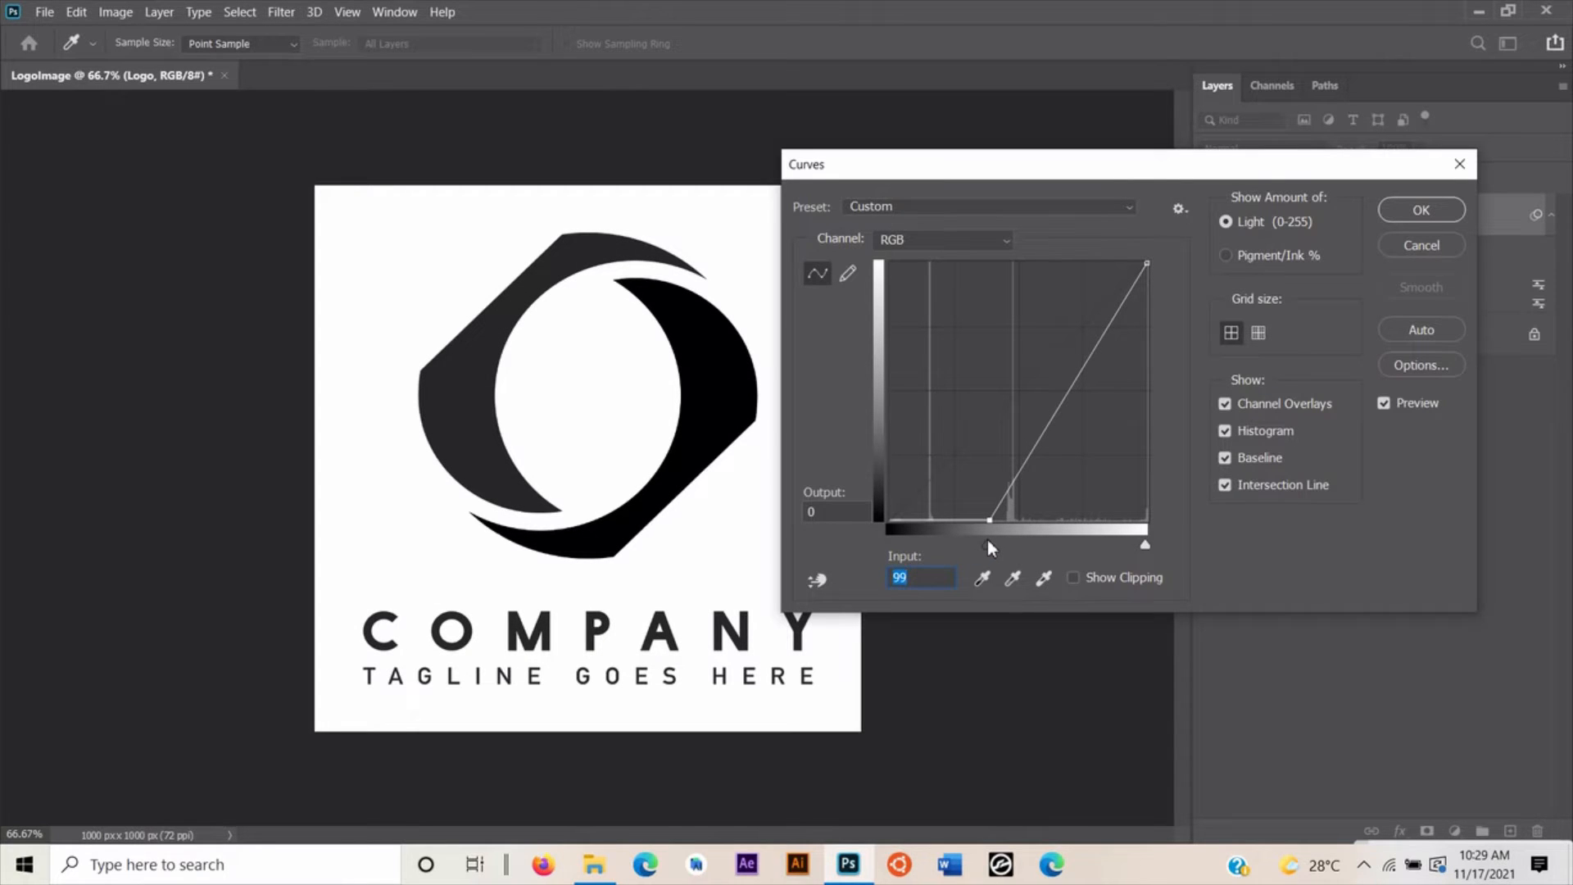
drag(987, 540, 993, 542)
click(1421, 210)
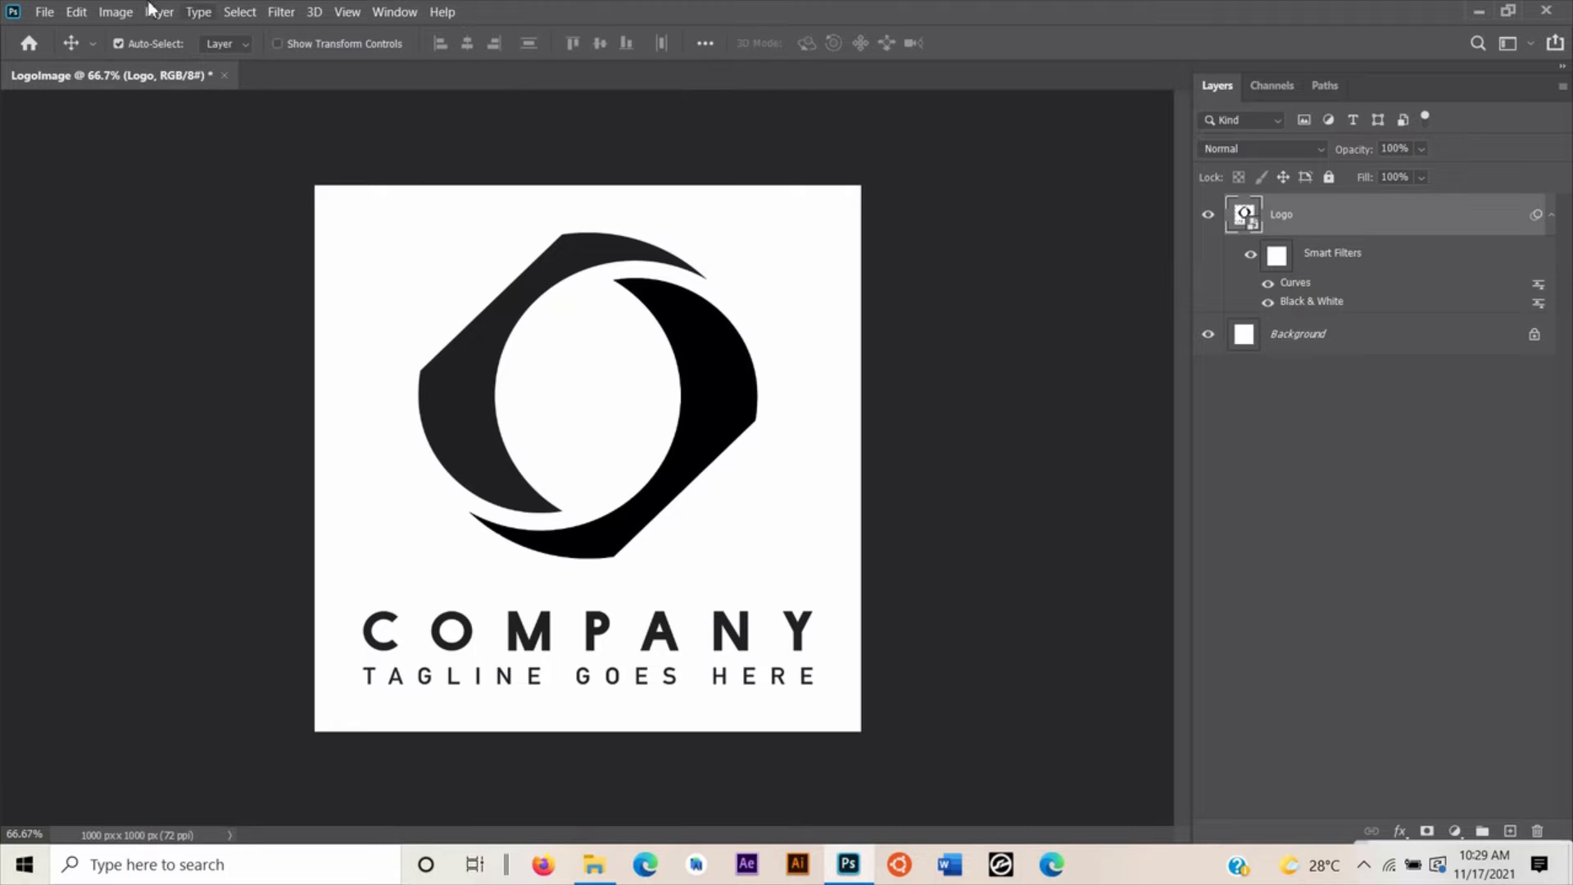
Export the image as a 1000 x 1000 px JPG at 100% quality, named LogoImage1.jpg, in the IMages folder
click(45, 16)
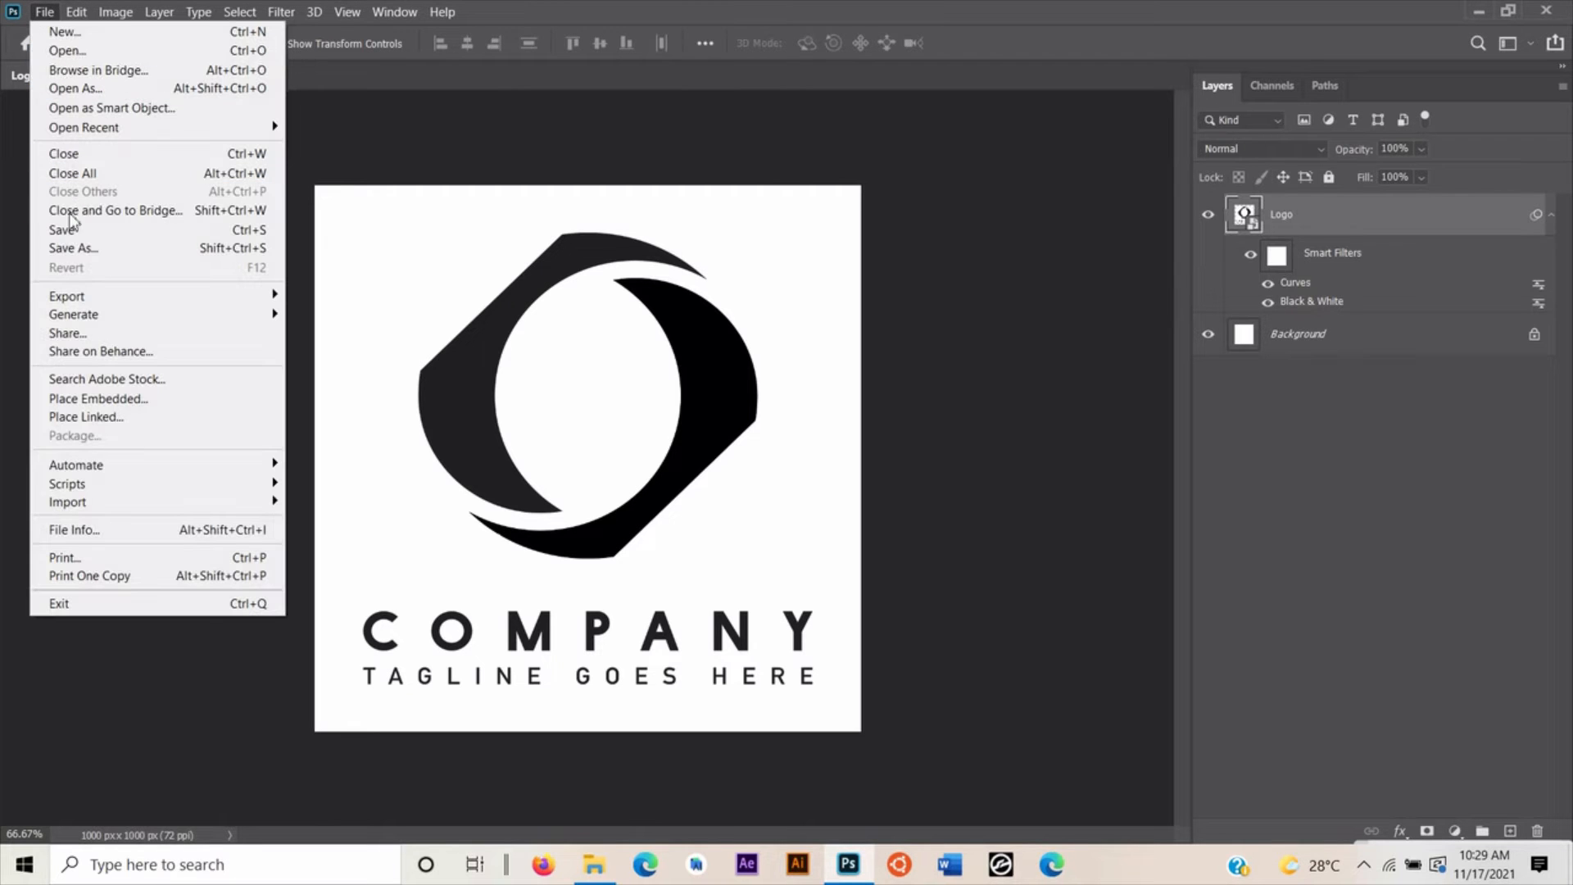
mouse_move(79, 302)
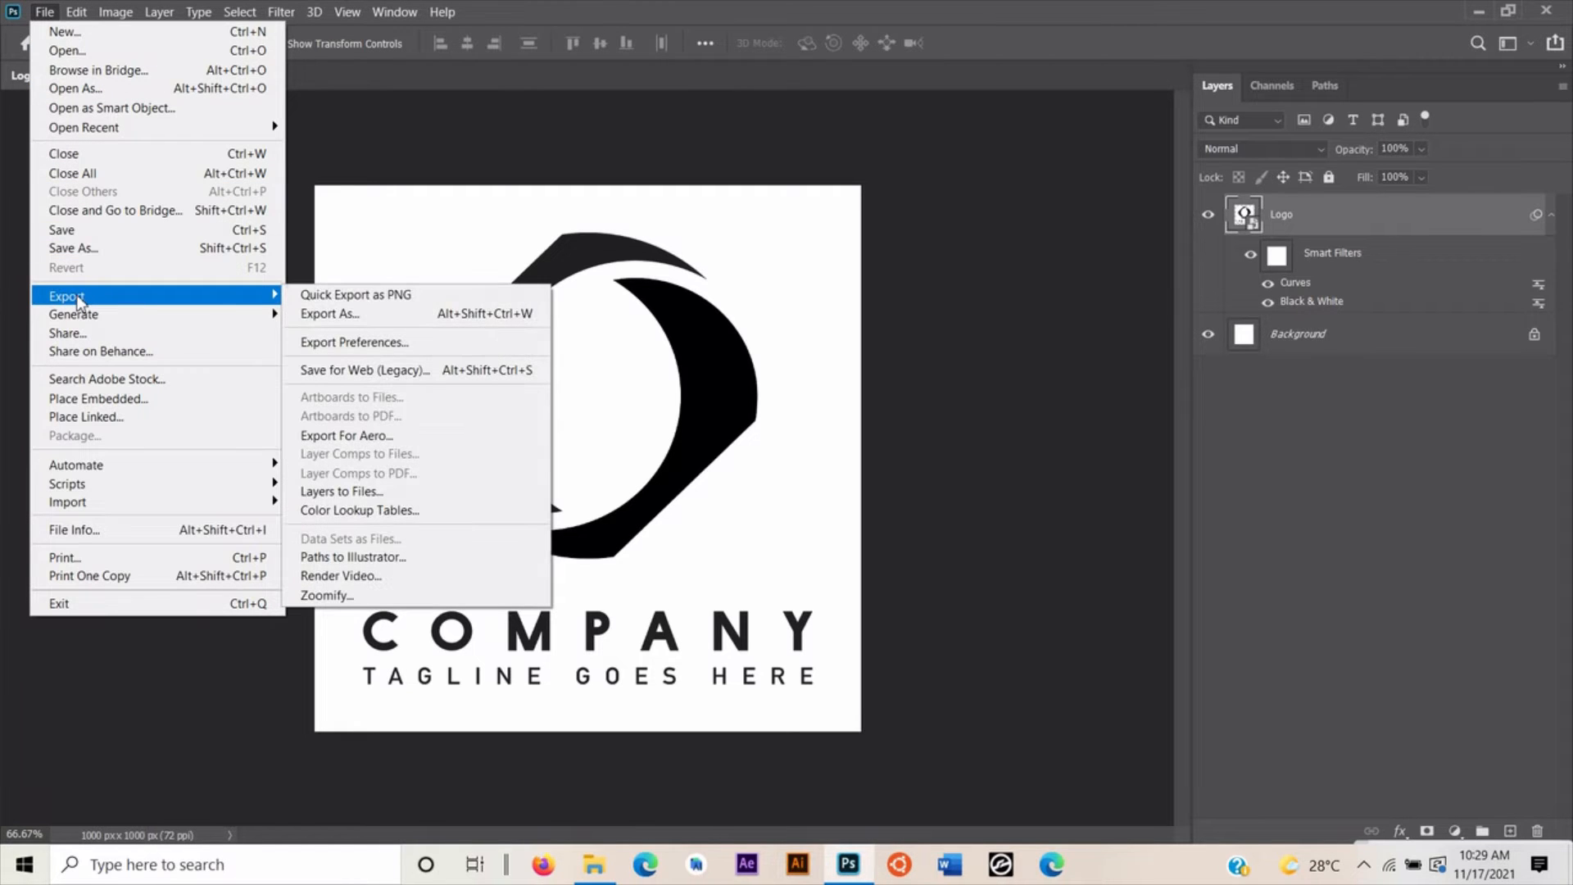
click(317, 317)
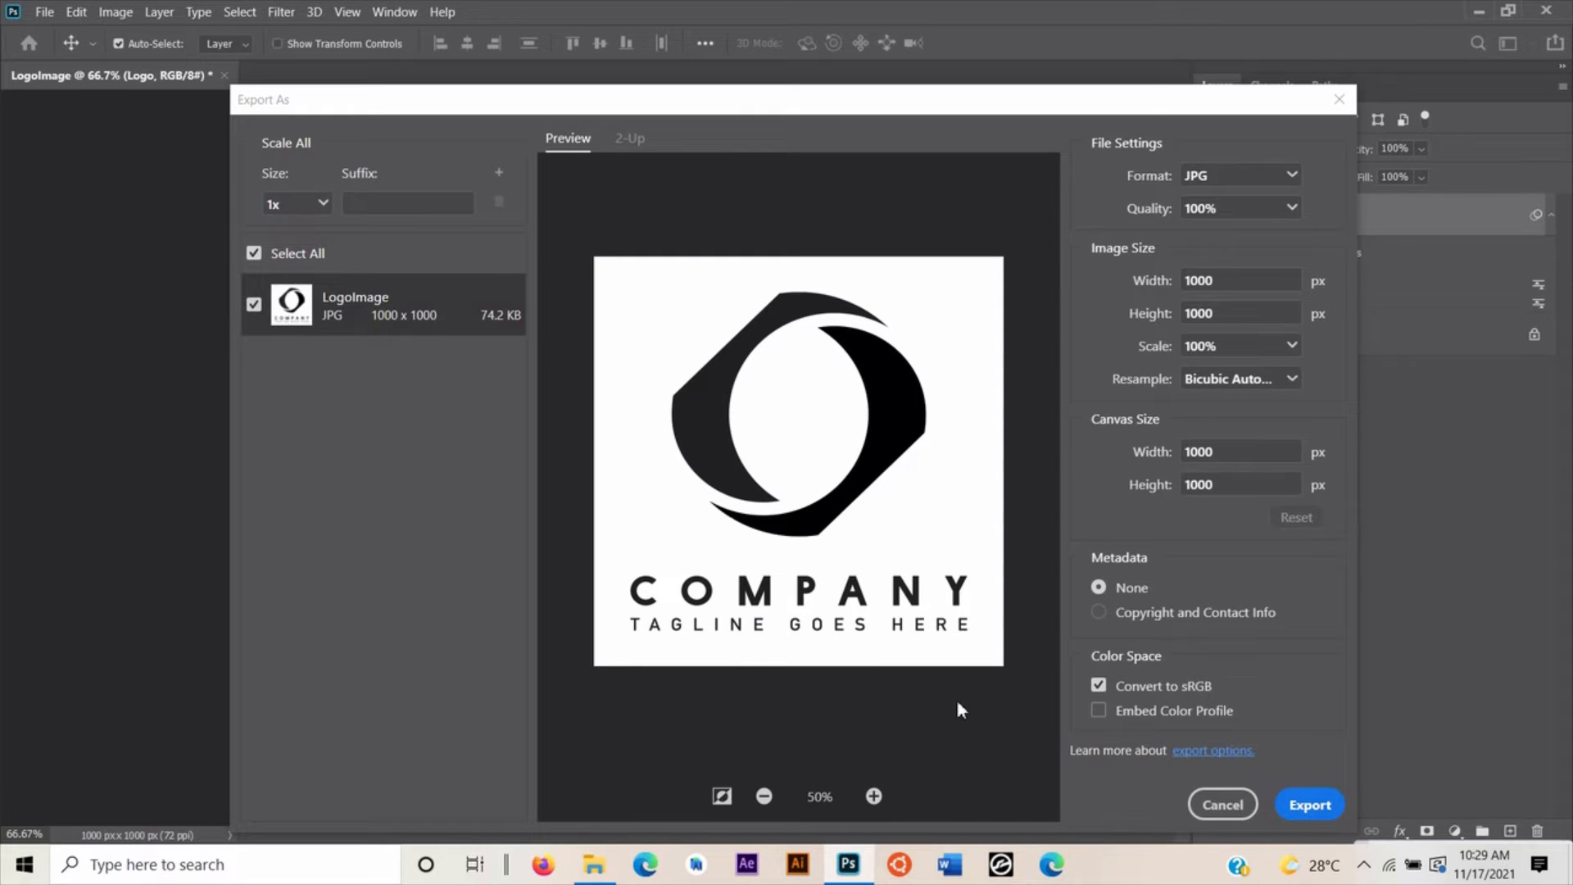
click(1321, 819)
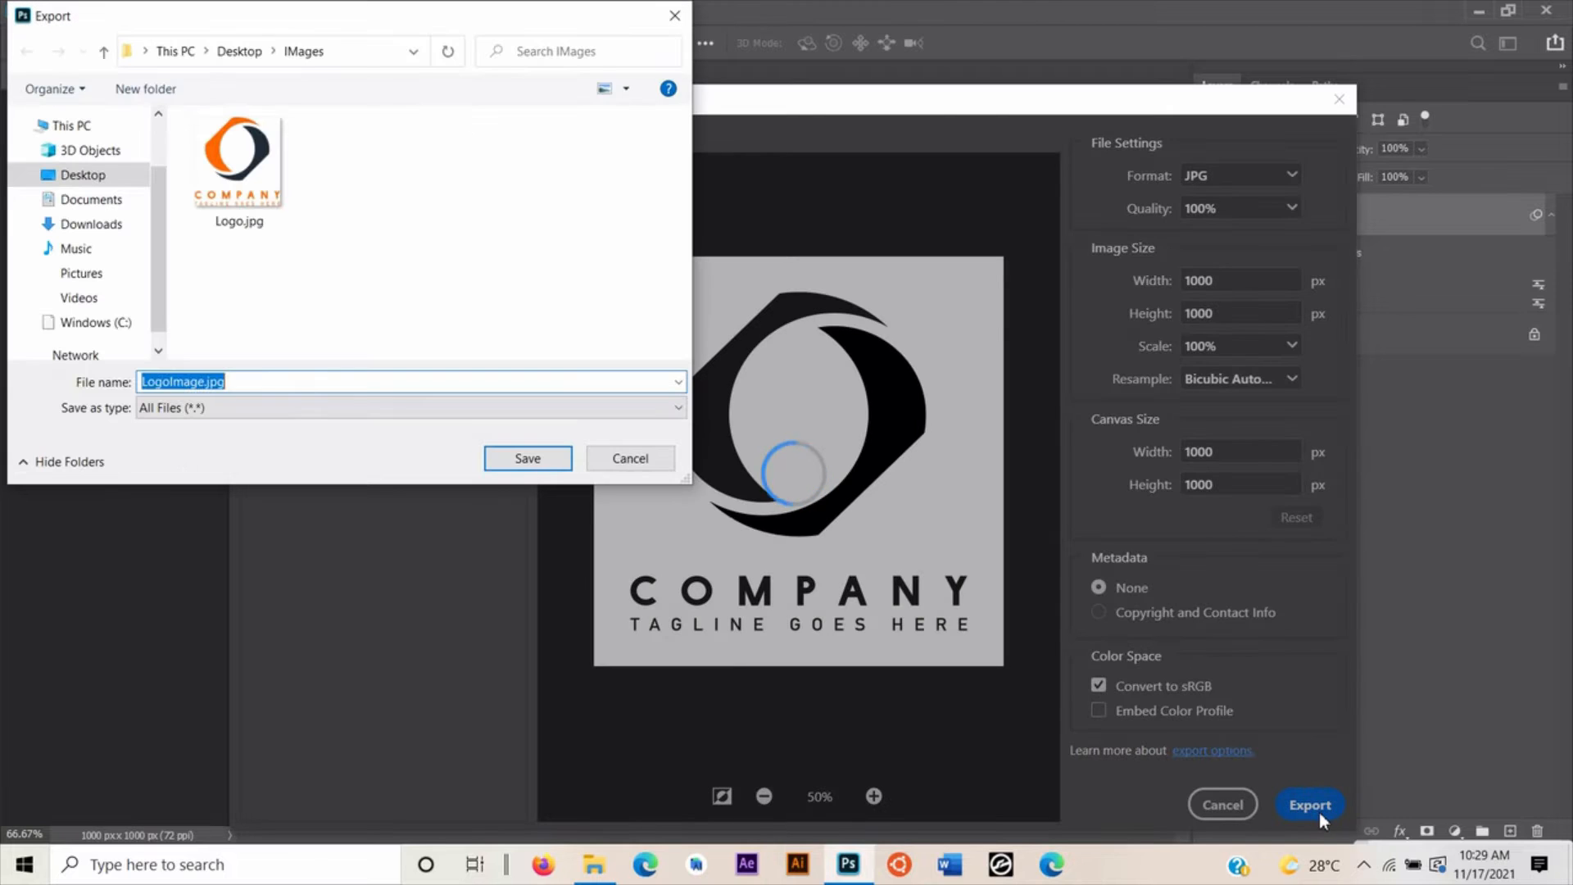
click(205, 382)
text(1)
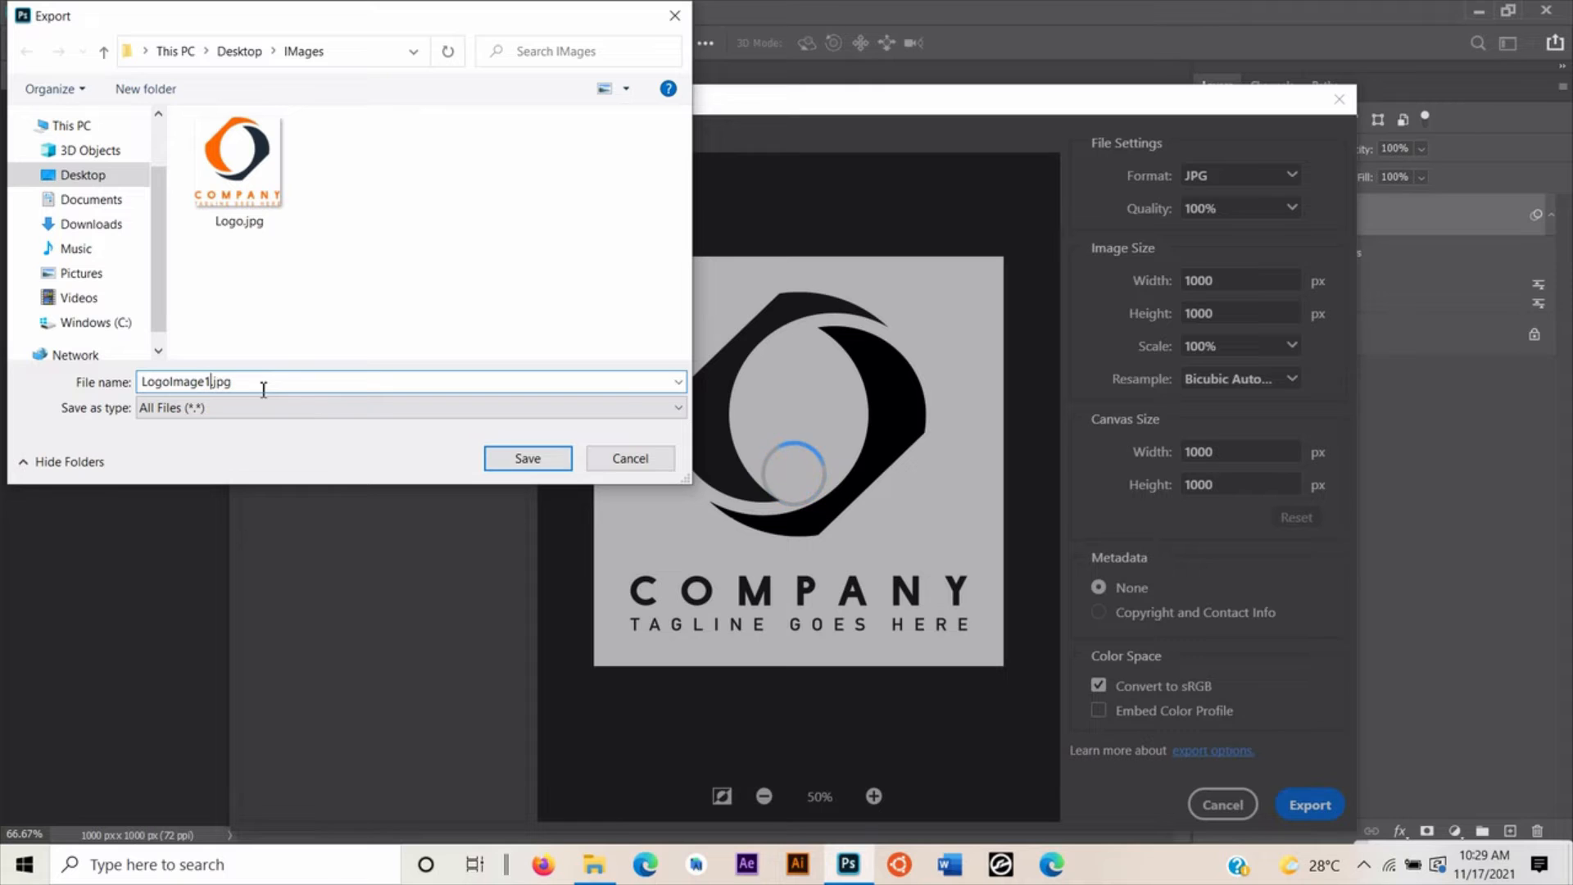
click(521, 460)
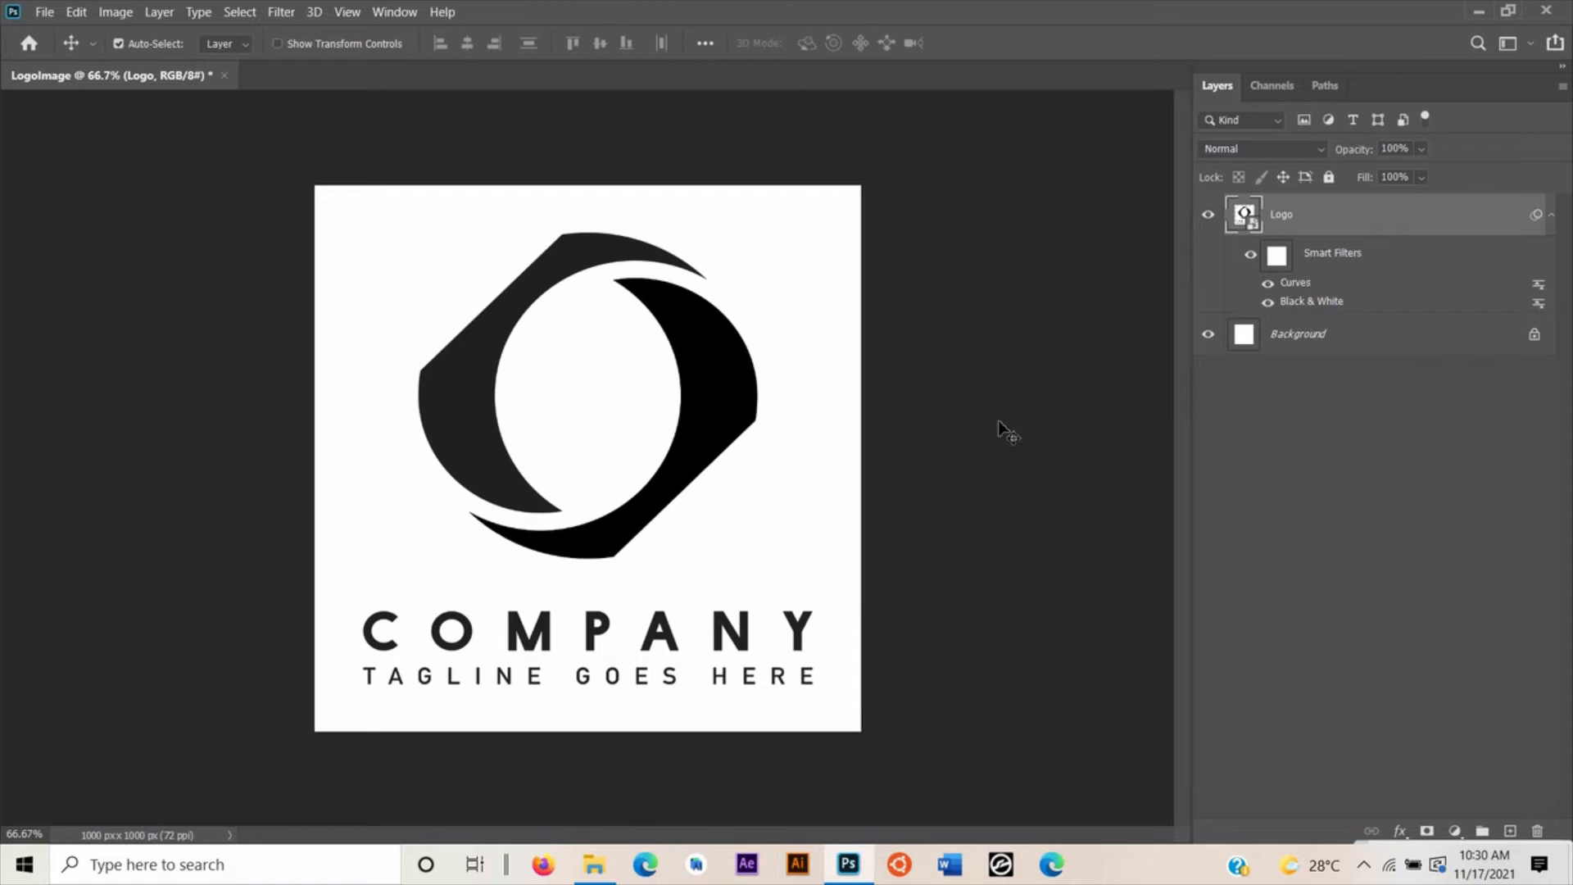
Close Photoshop and launch Adobe Illustrator CC 2017
click(1546, 10)
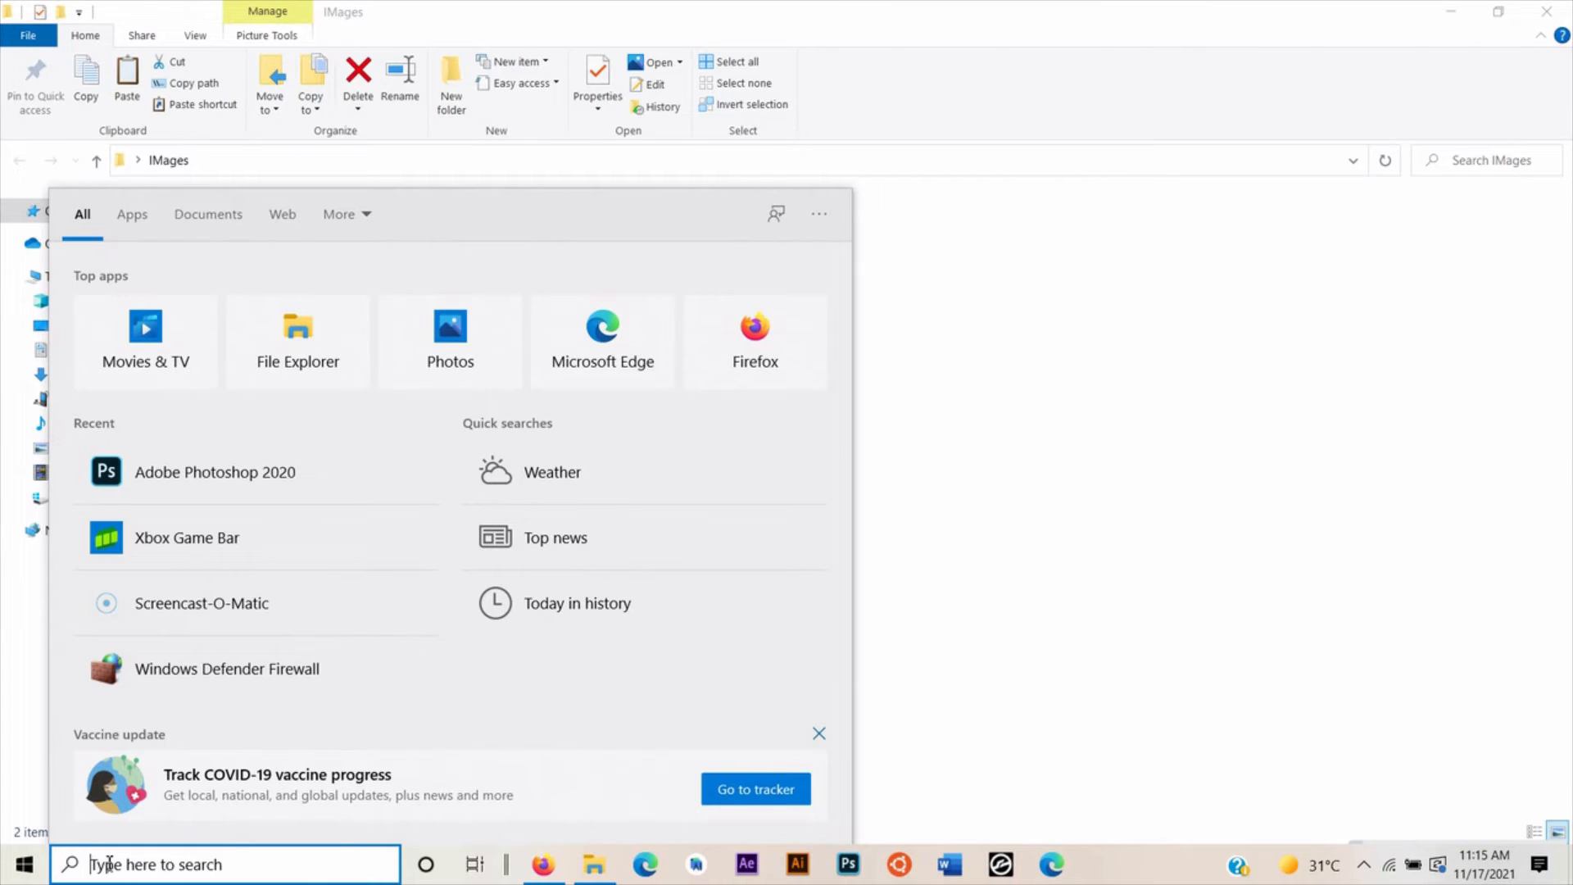
text(ill)
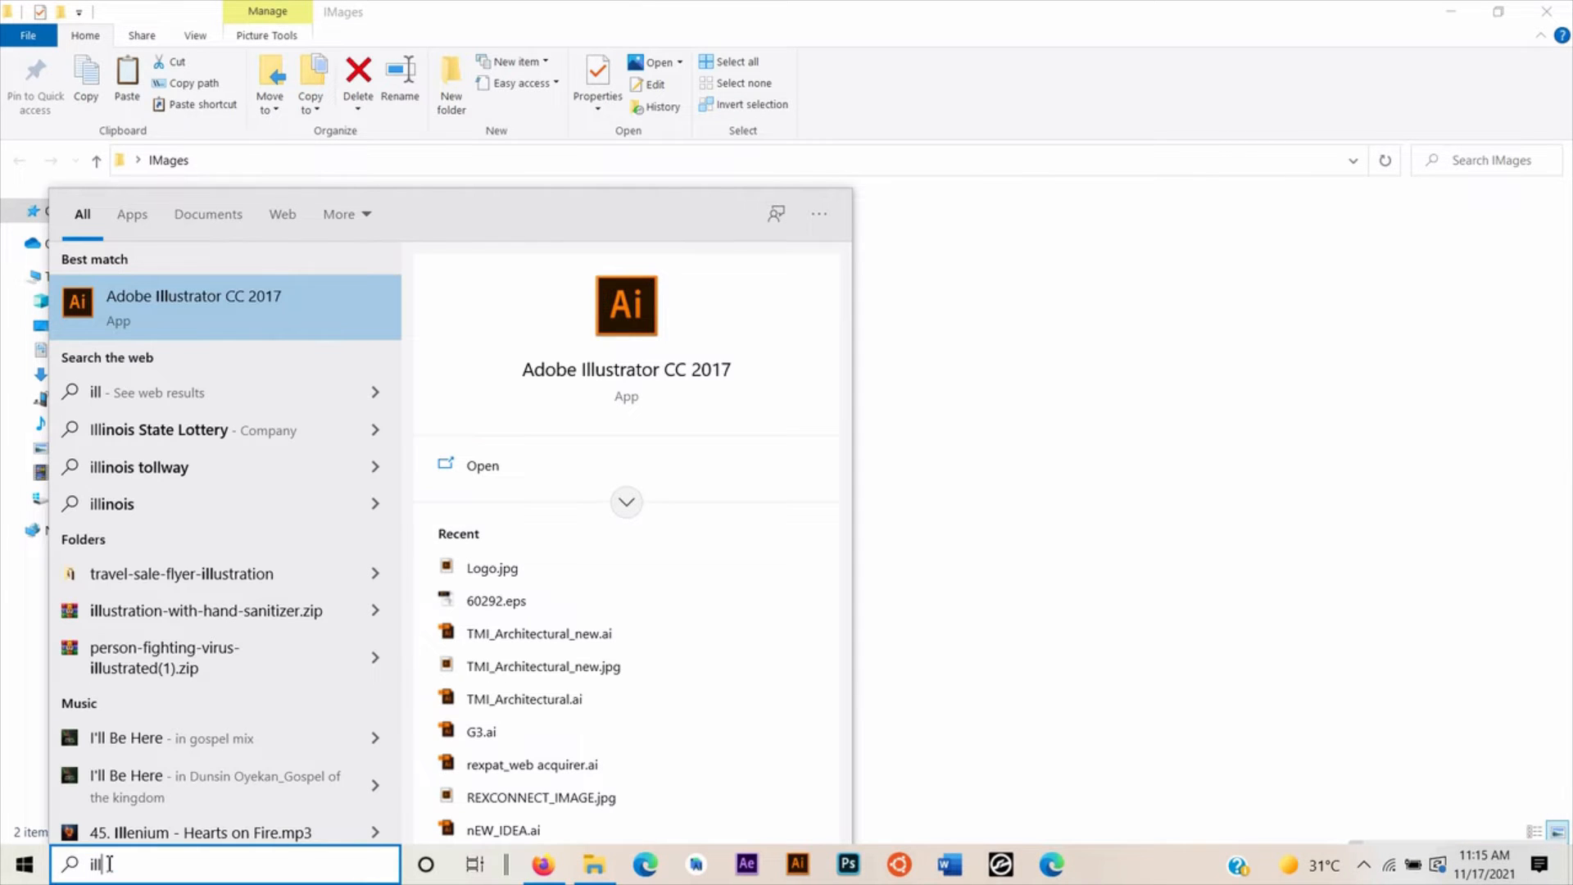
click(157, 301)
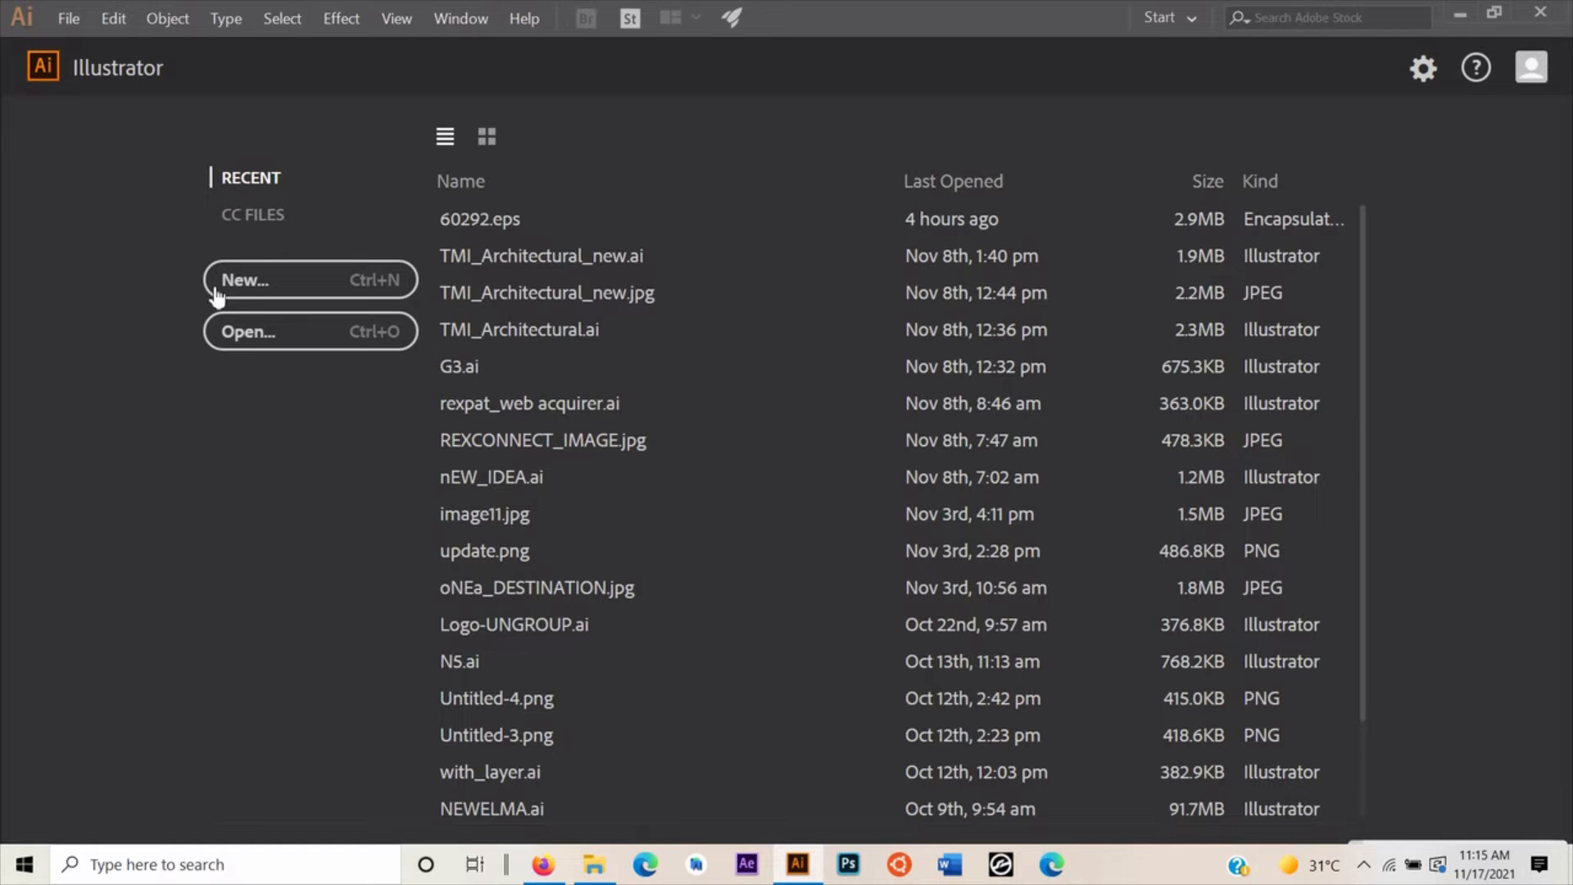
Create a new 1000 x 1000 pixel document with one artboard in RGB Color mode
click(255, 282)
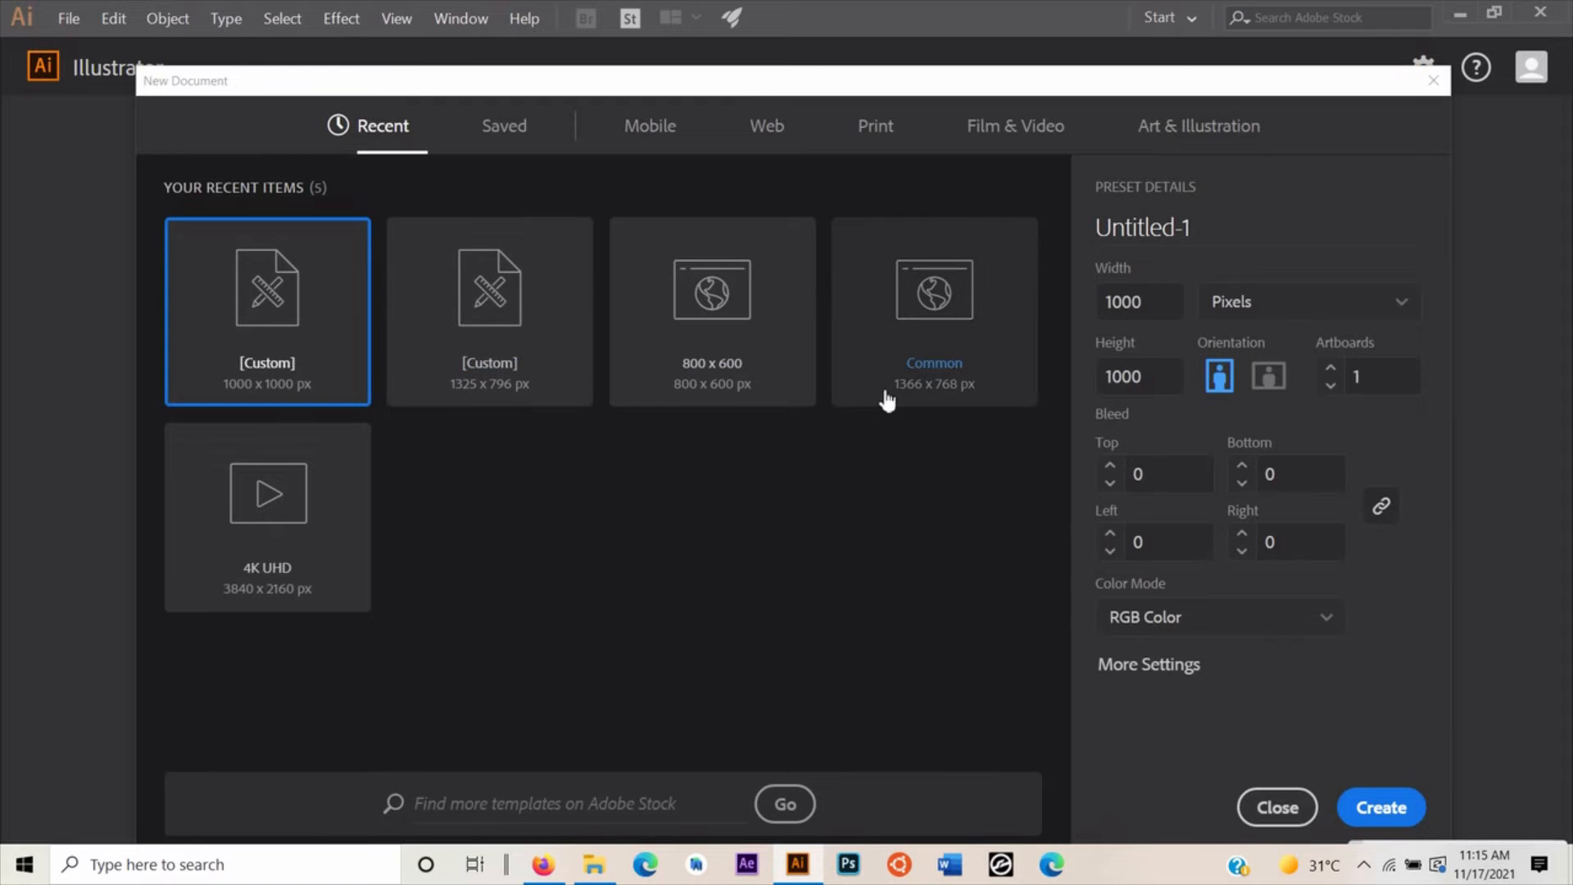
click(1375, 809)
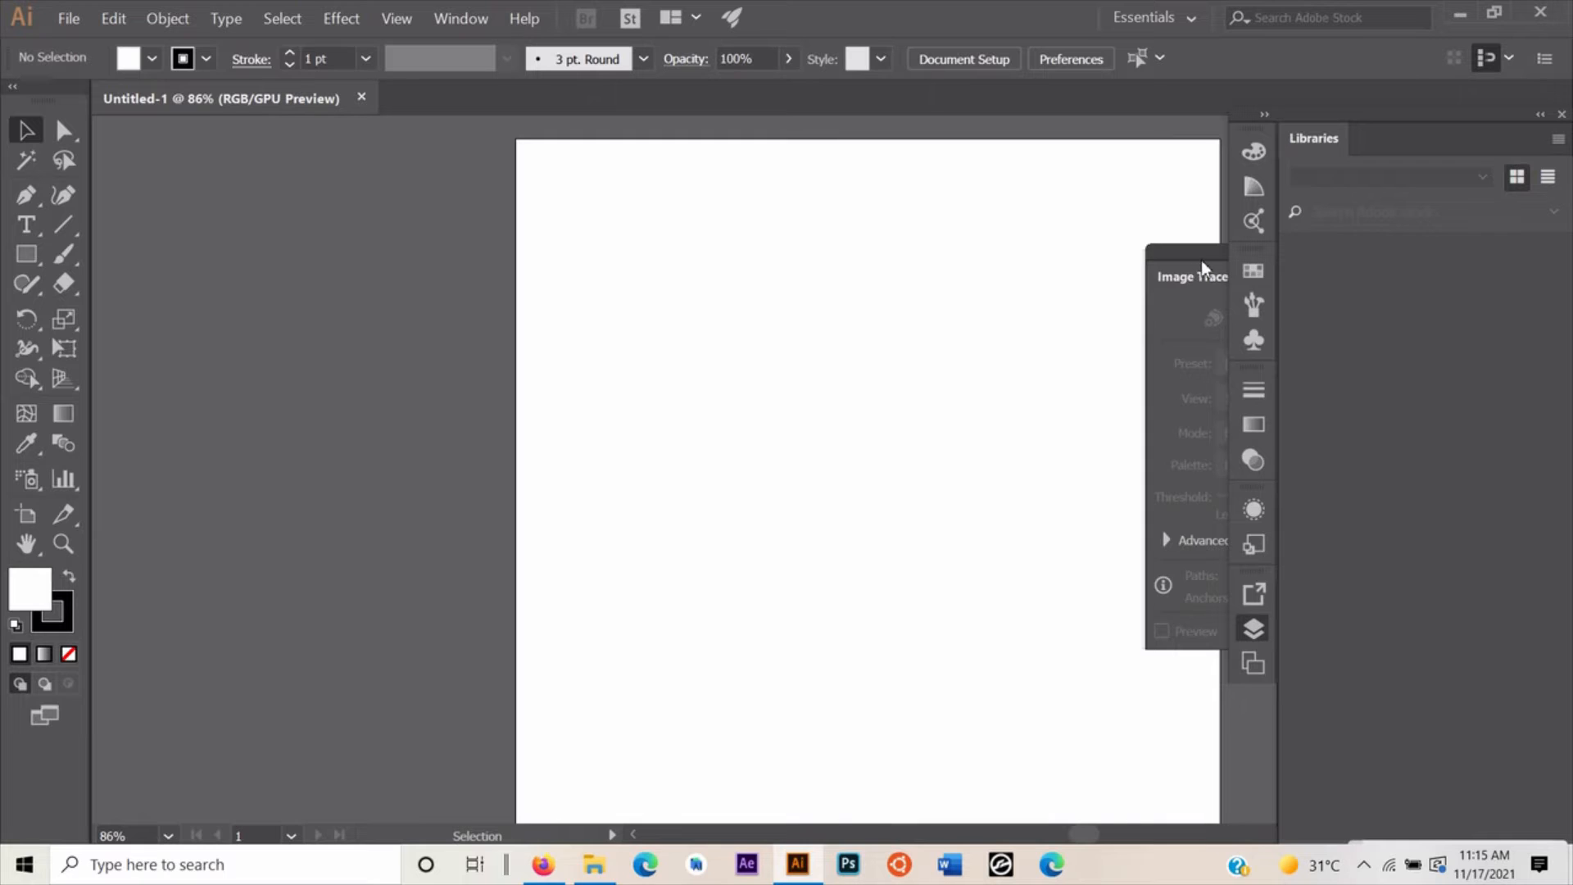
Close the Image Trace settings and show the whole blank artboard at 66.67% zoom
drag(1204, 267, 1023, 271)
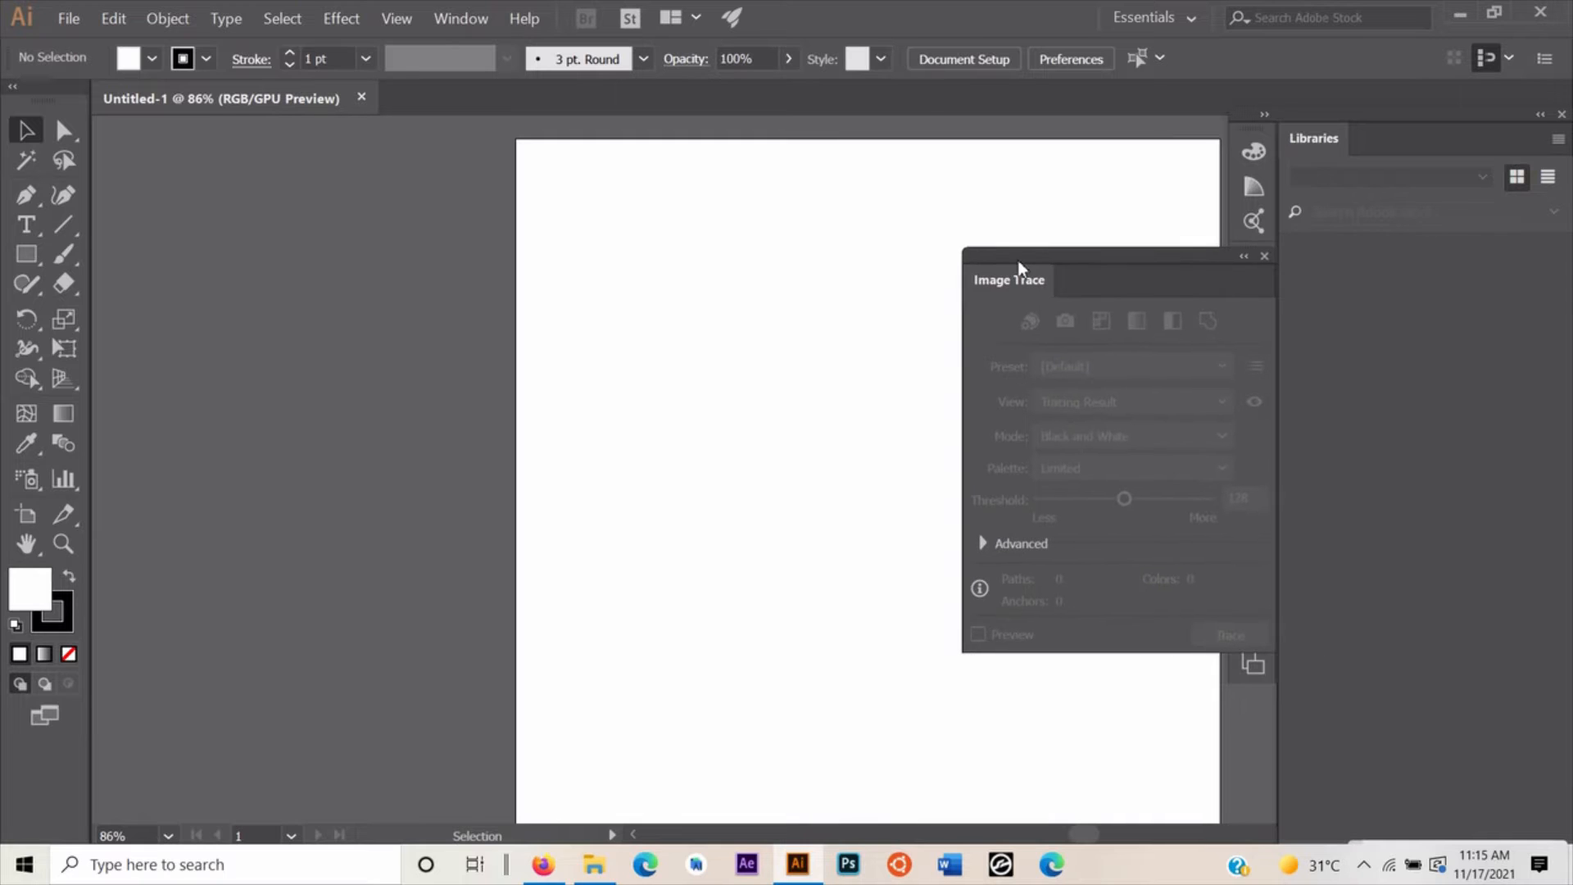
click(1265, 256)
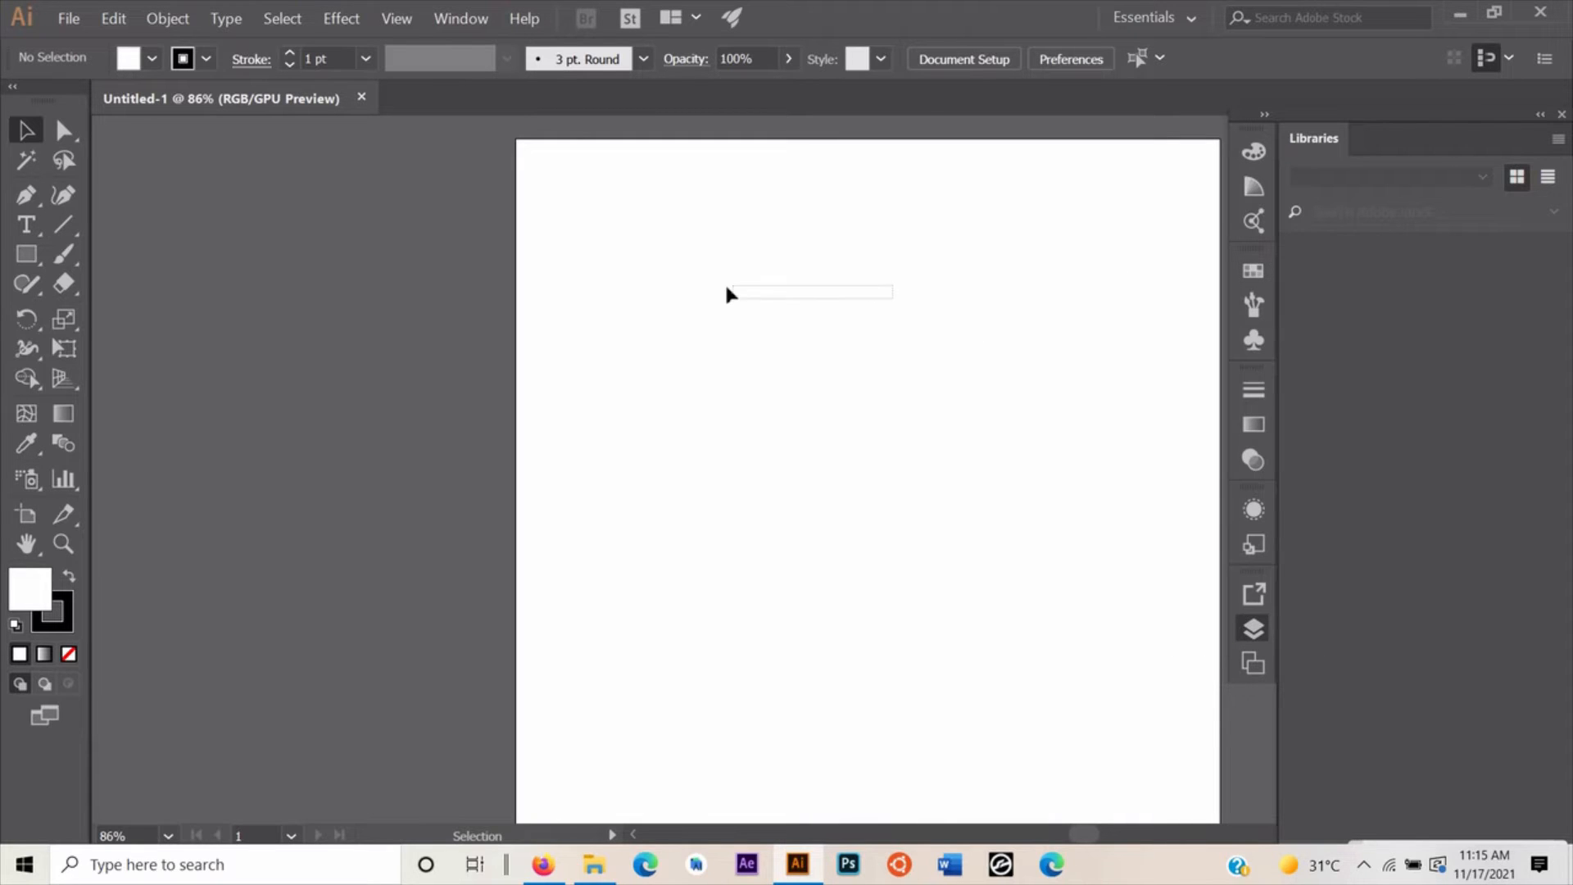
drag(1085, 835, 1099, 835)
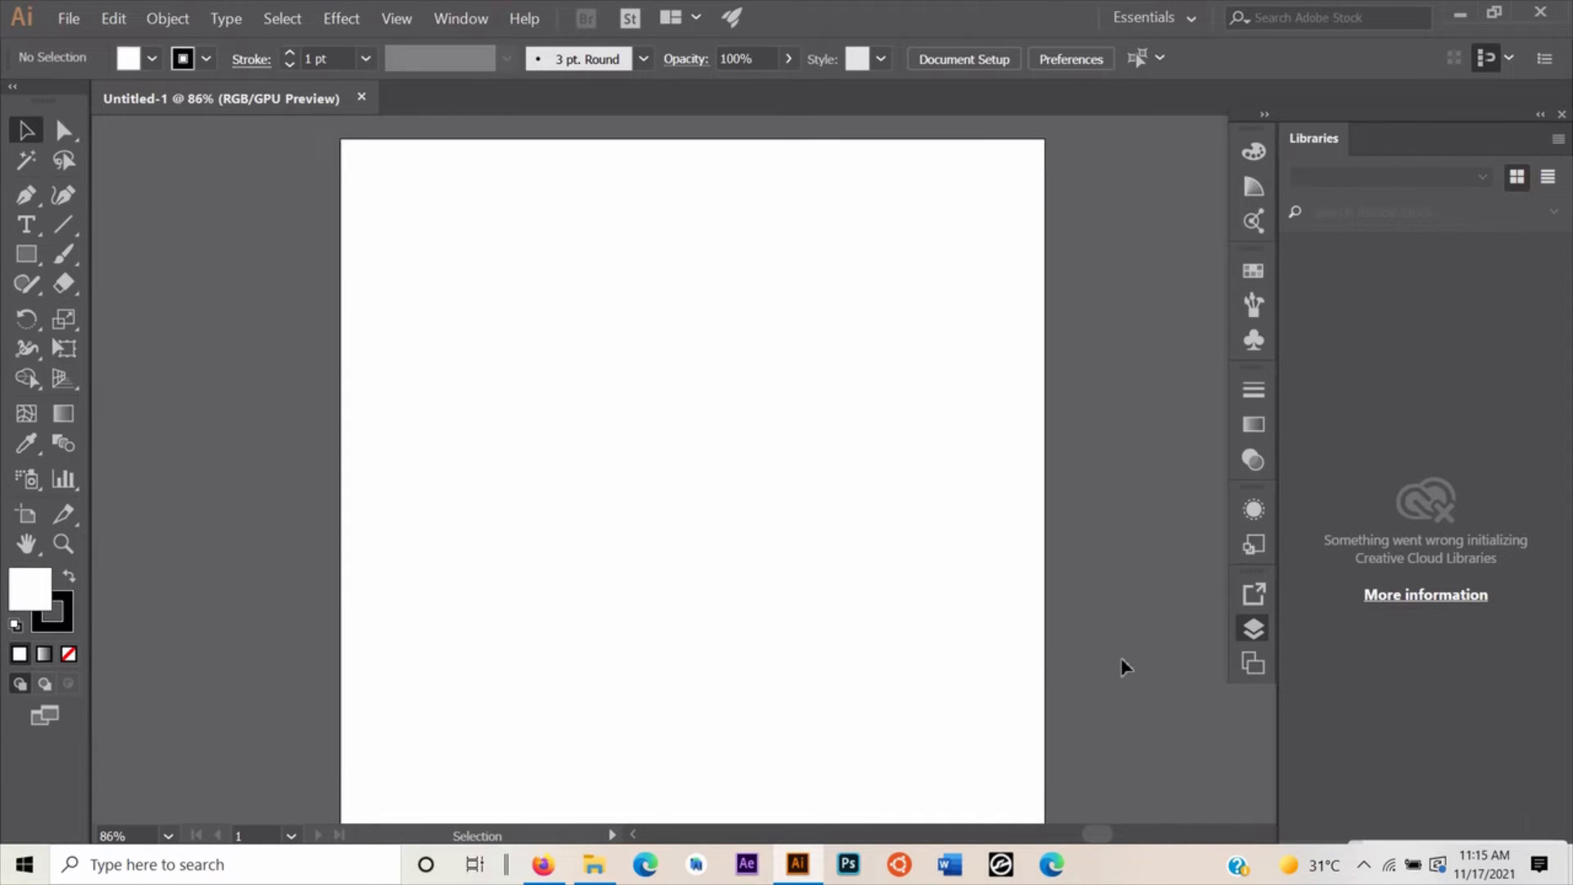
click(168, 837)
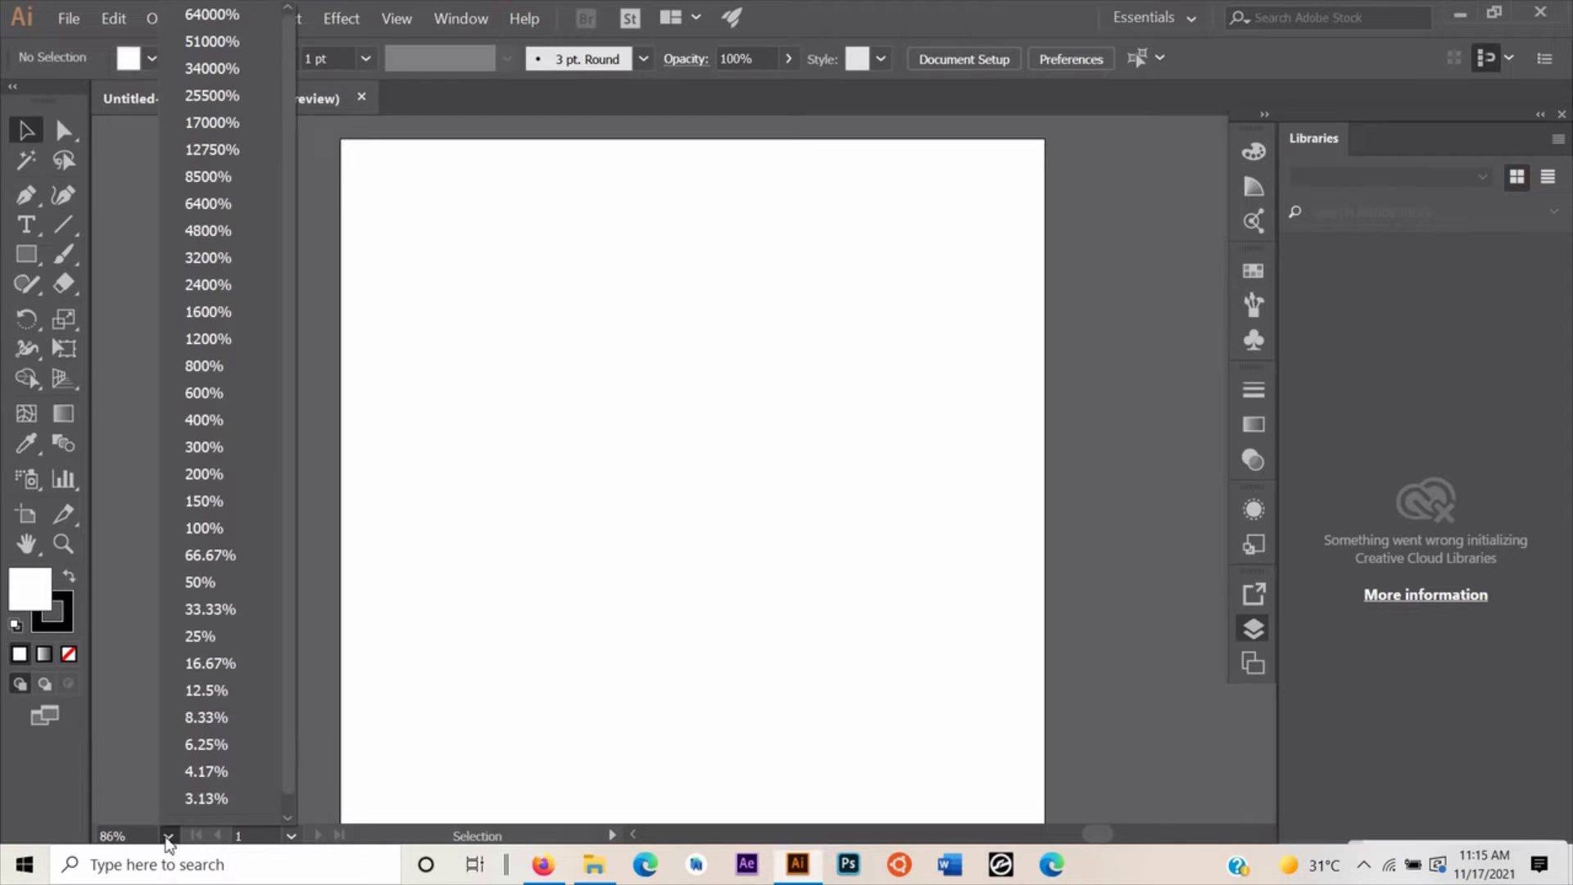
click(203, 555)
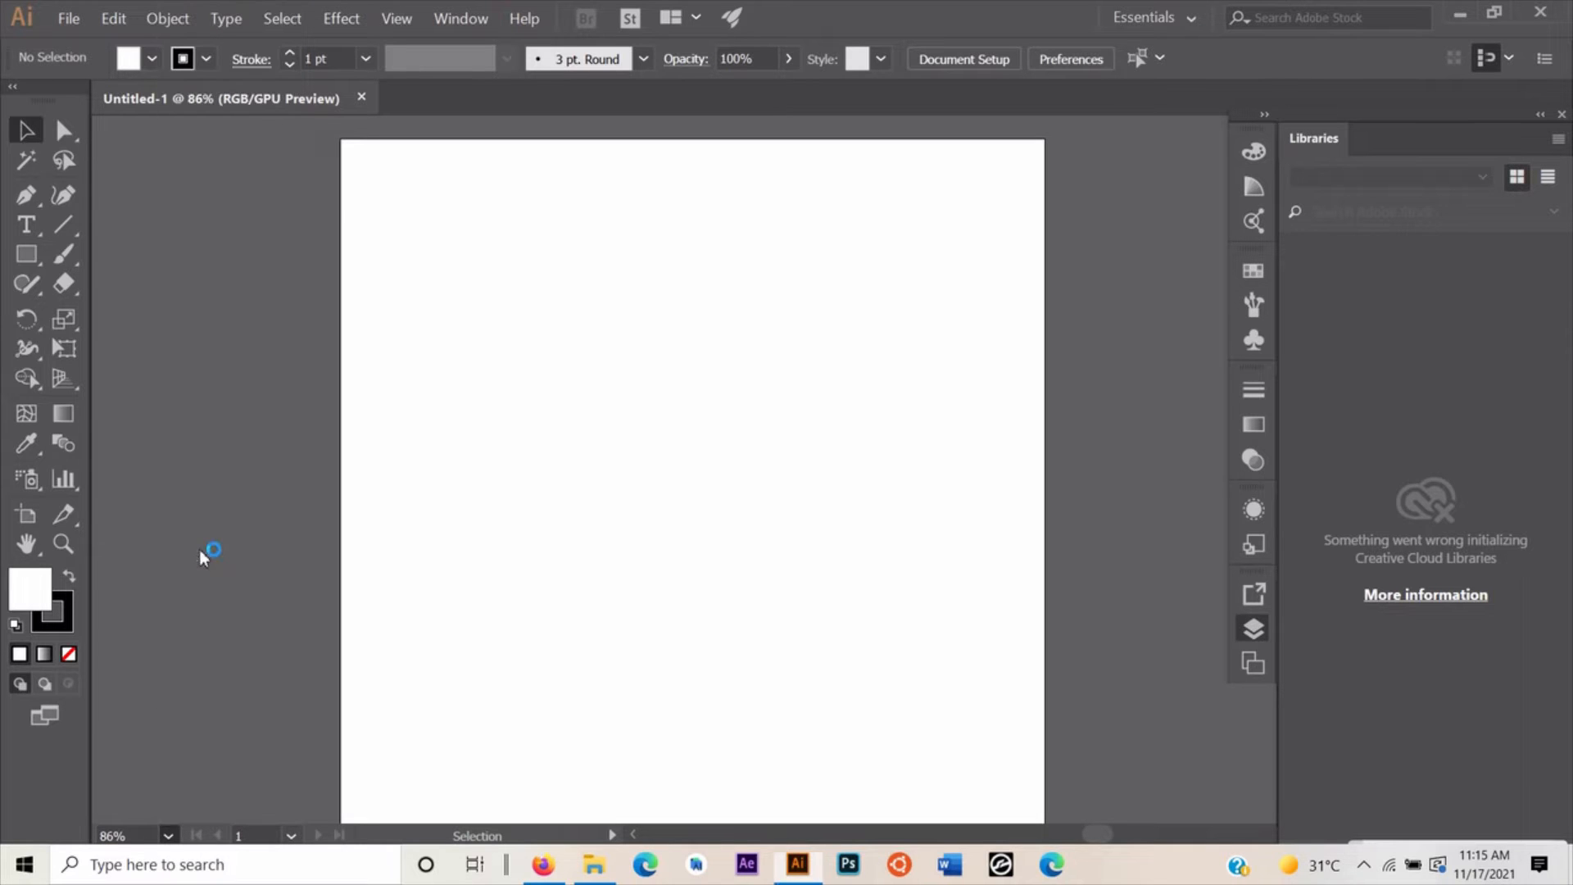
Place LogoImage1.jpg from the IMages folder on the artboard and align its side edges with the artboard's
mouse_move(594, 865)
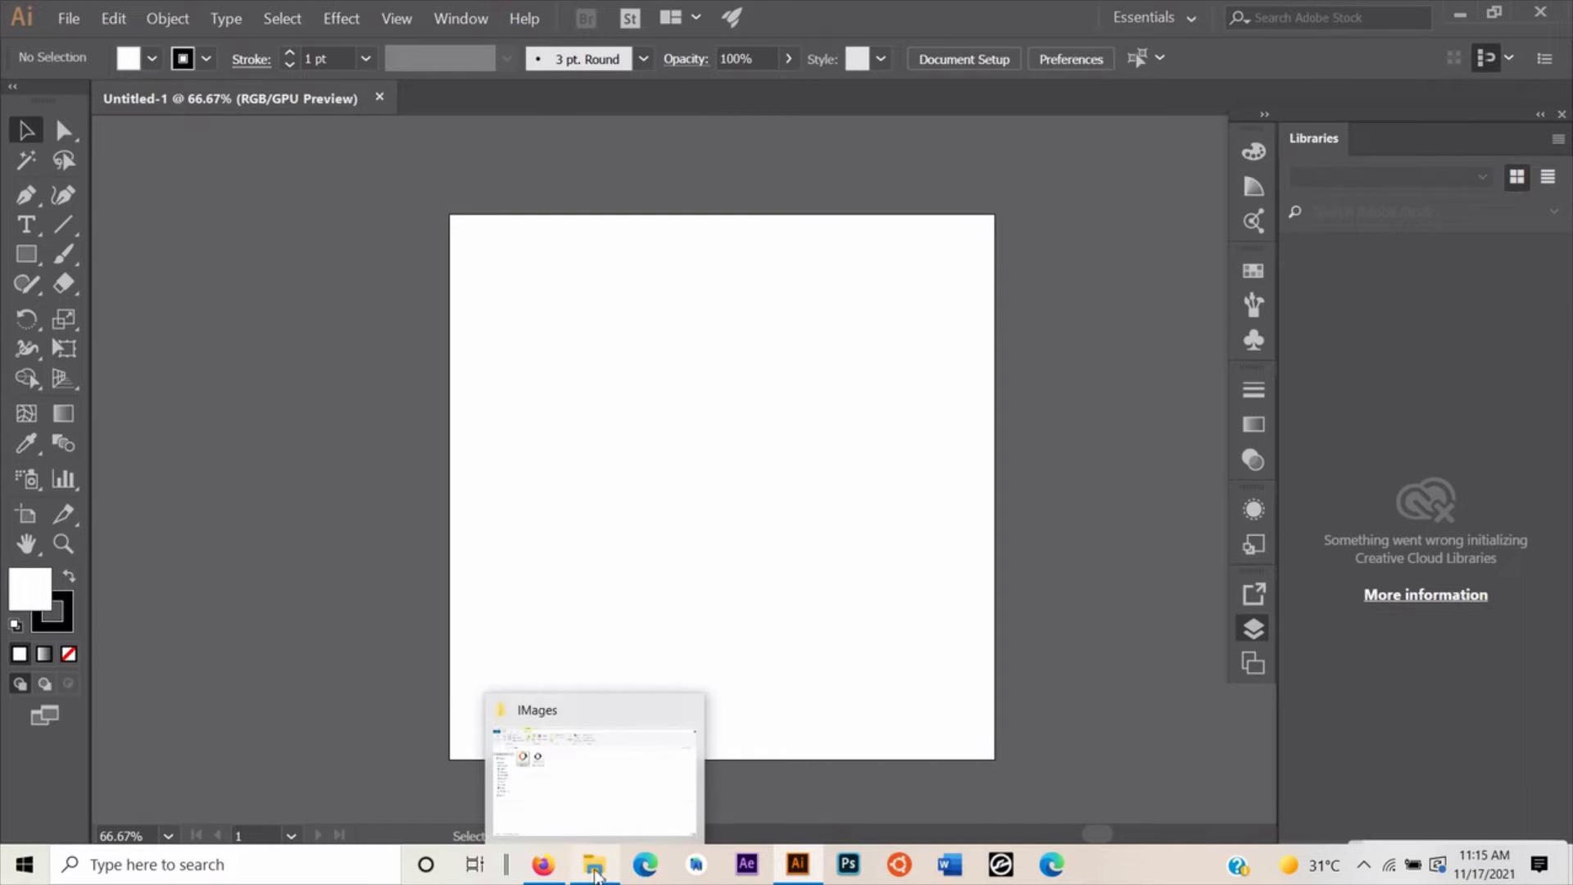
click(597, 829)
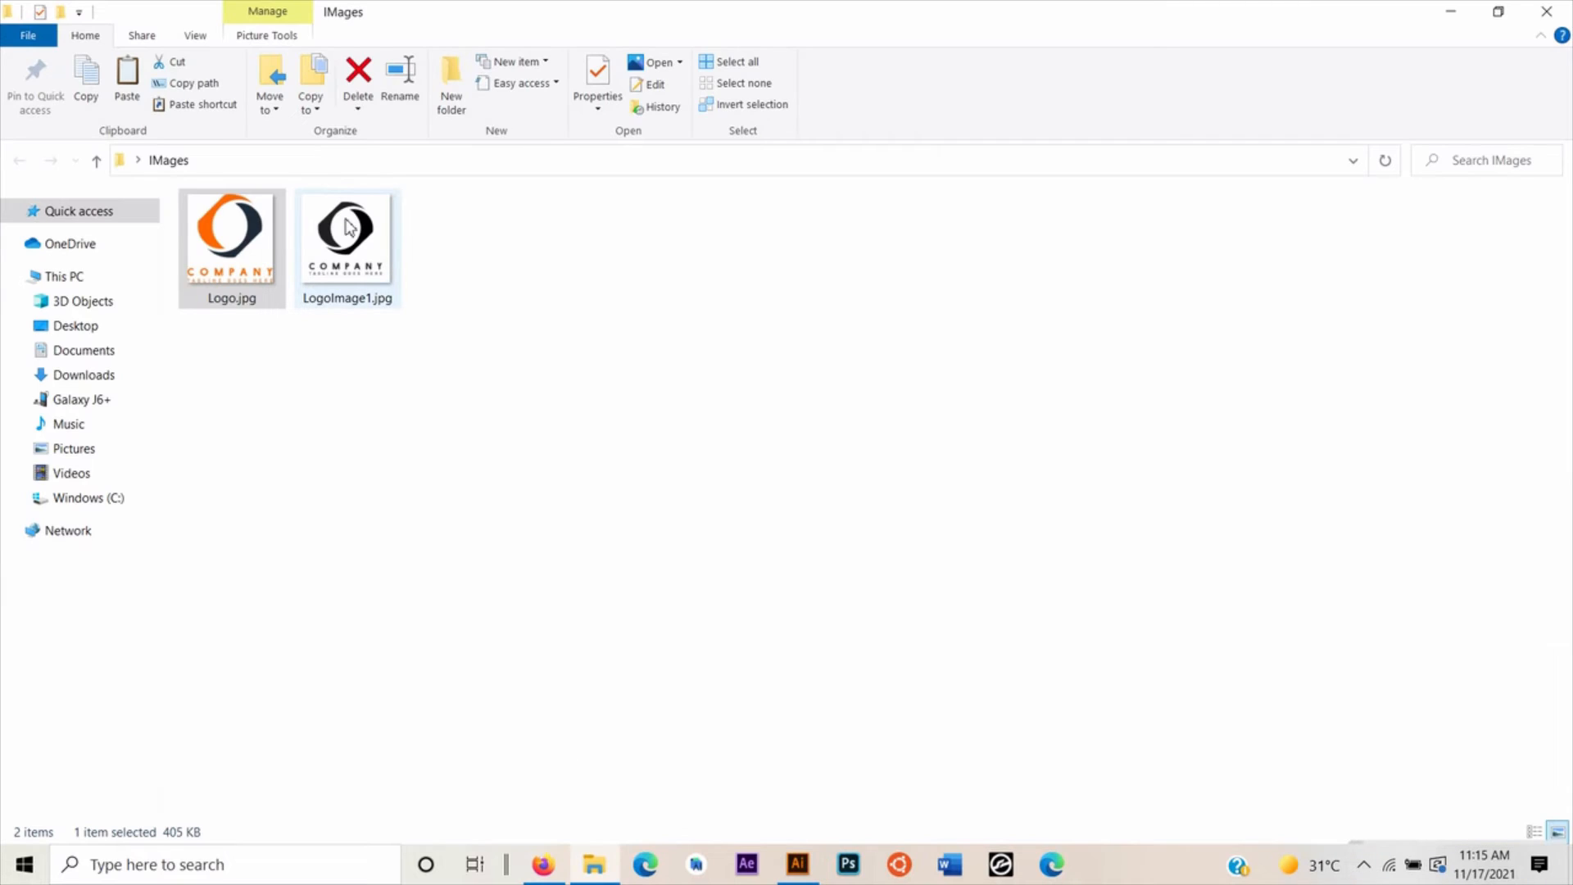
drag(348, 228, 725, 537)
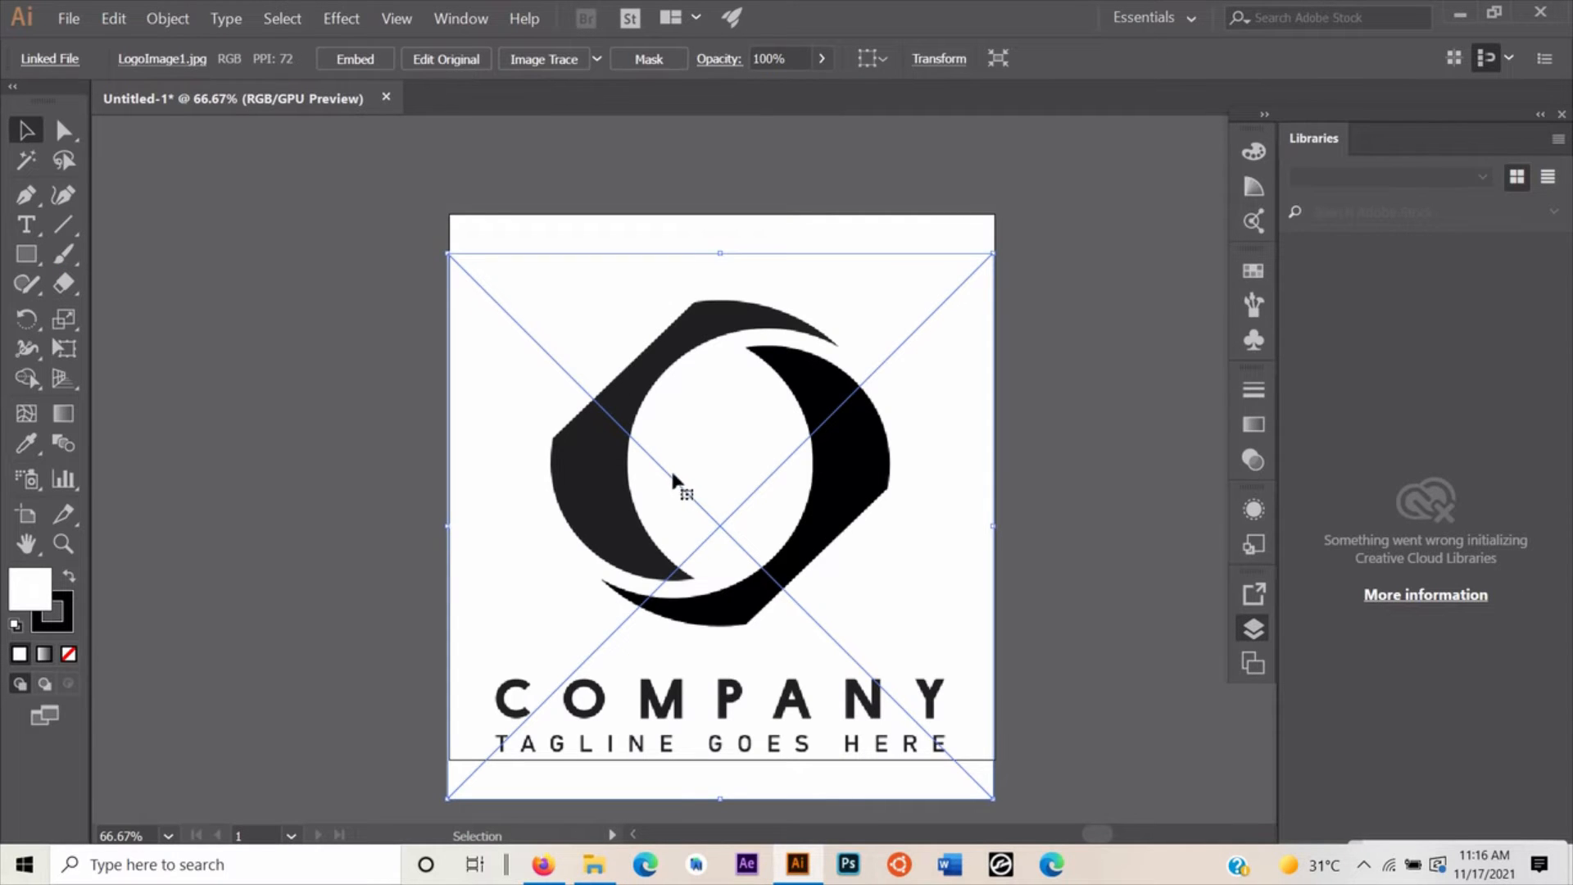
drag(751, 578, 753, 563)
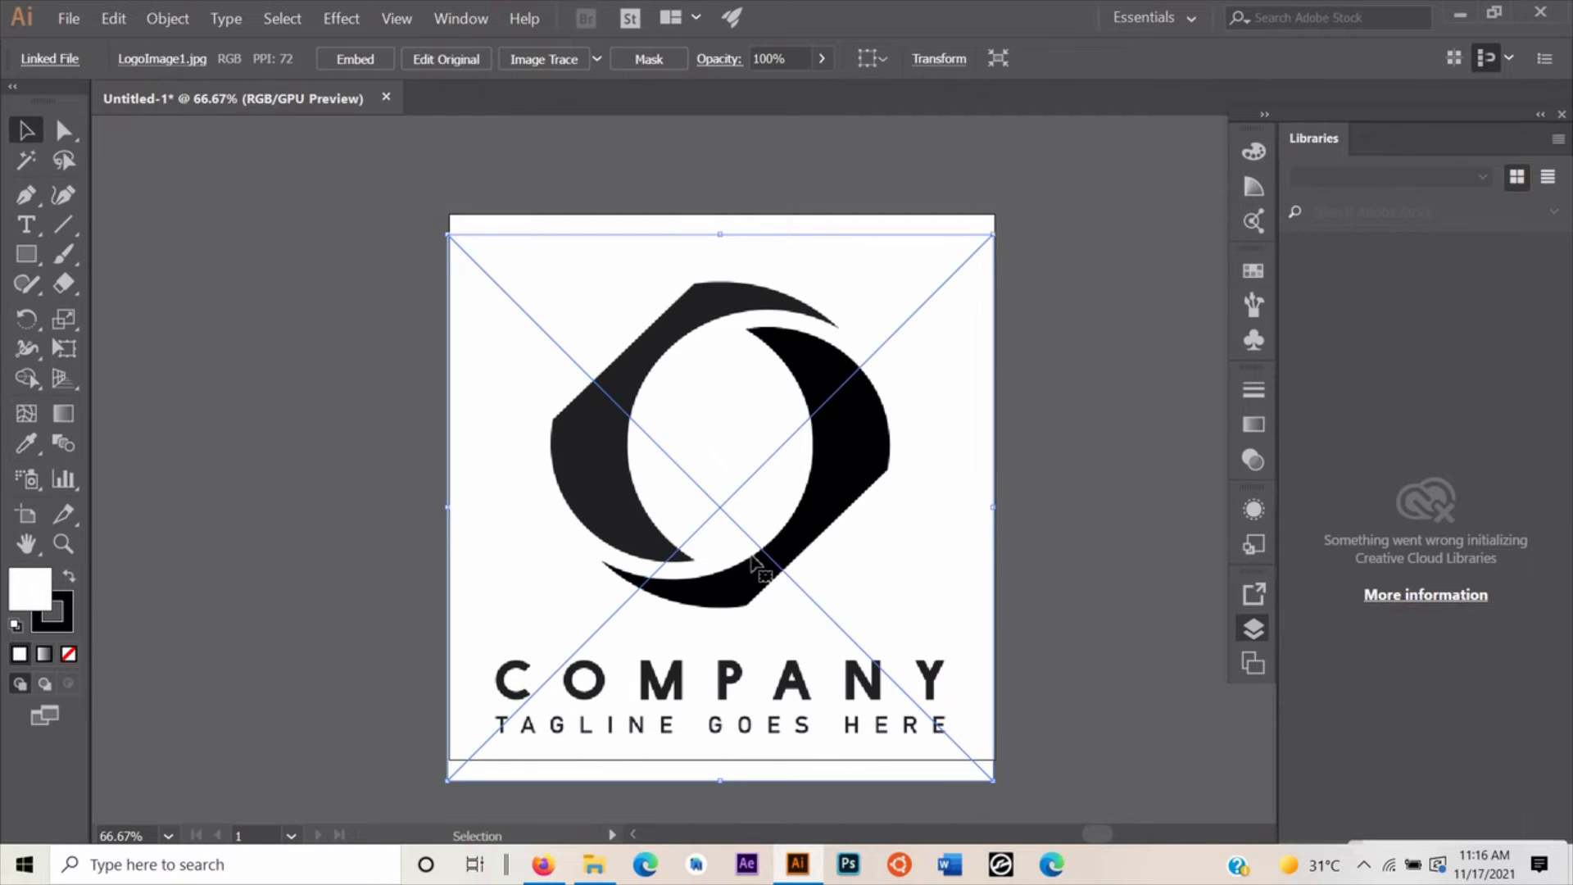
click(255, 320)
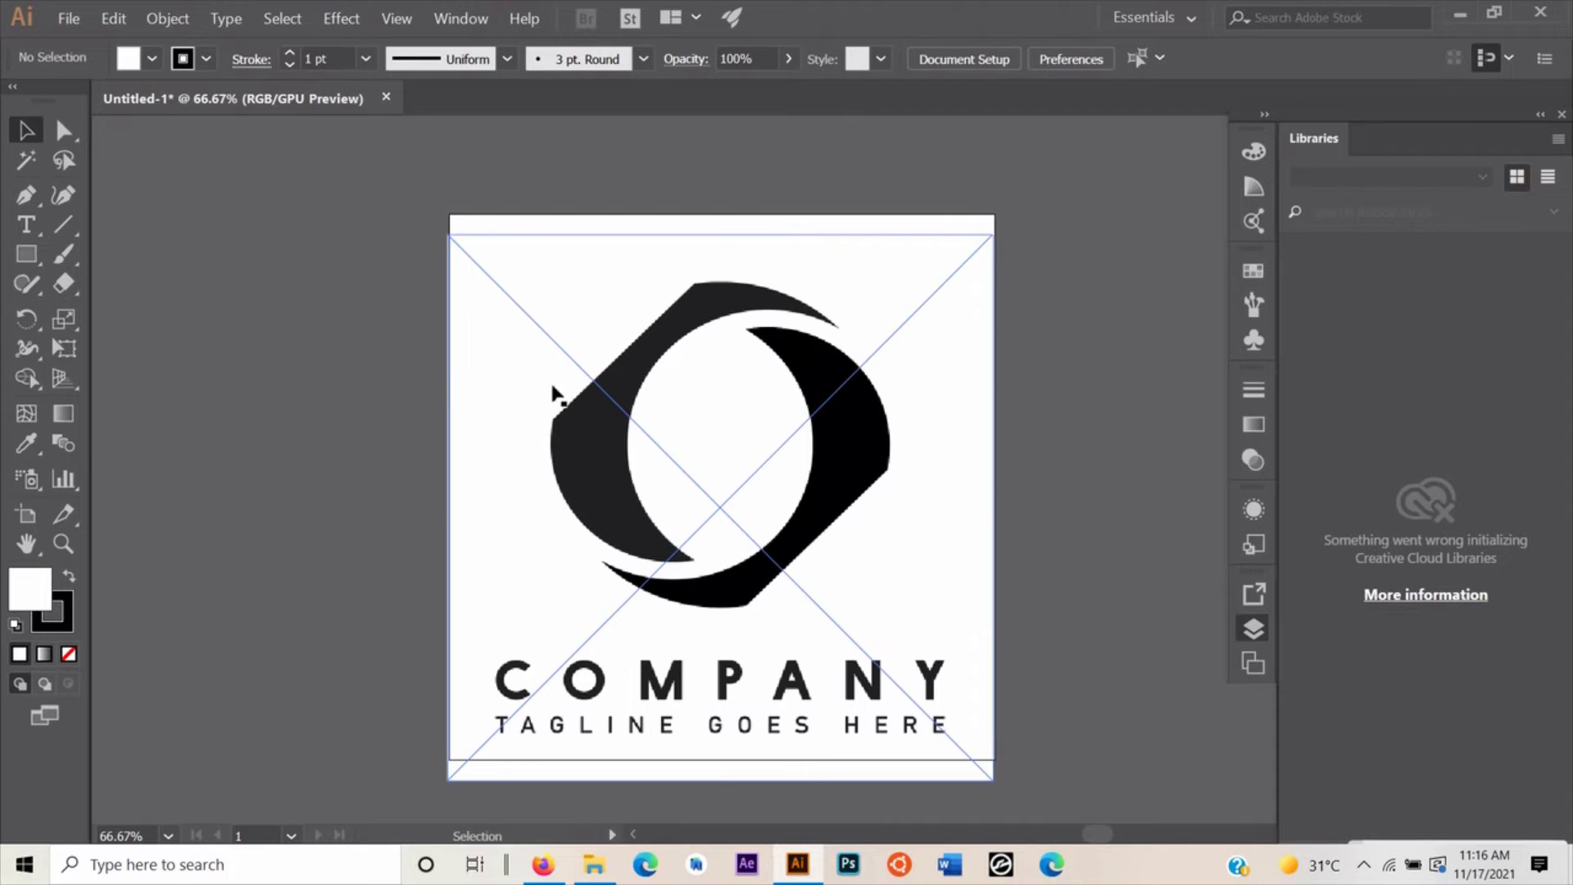
drag(492, 402, 495, 414)
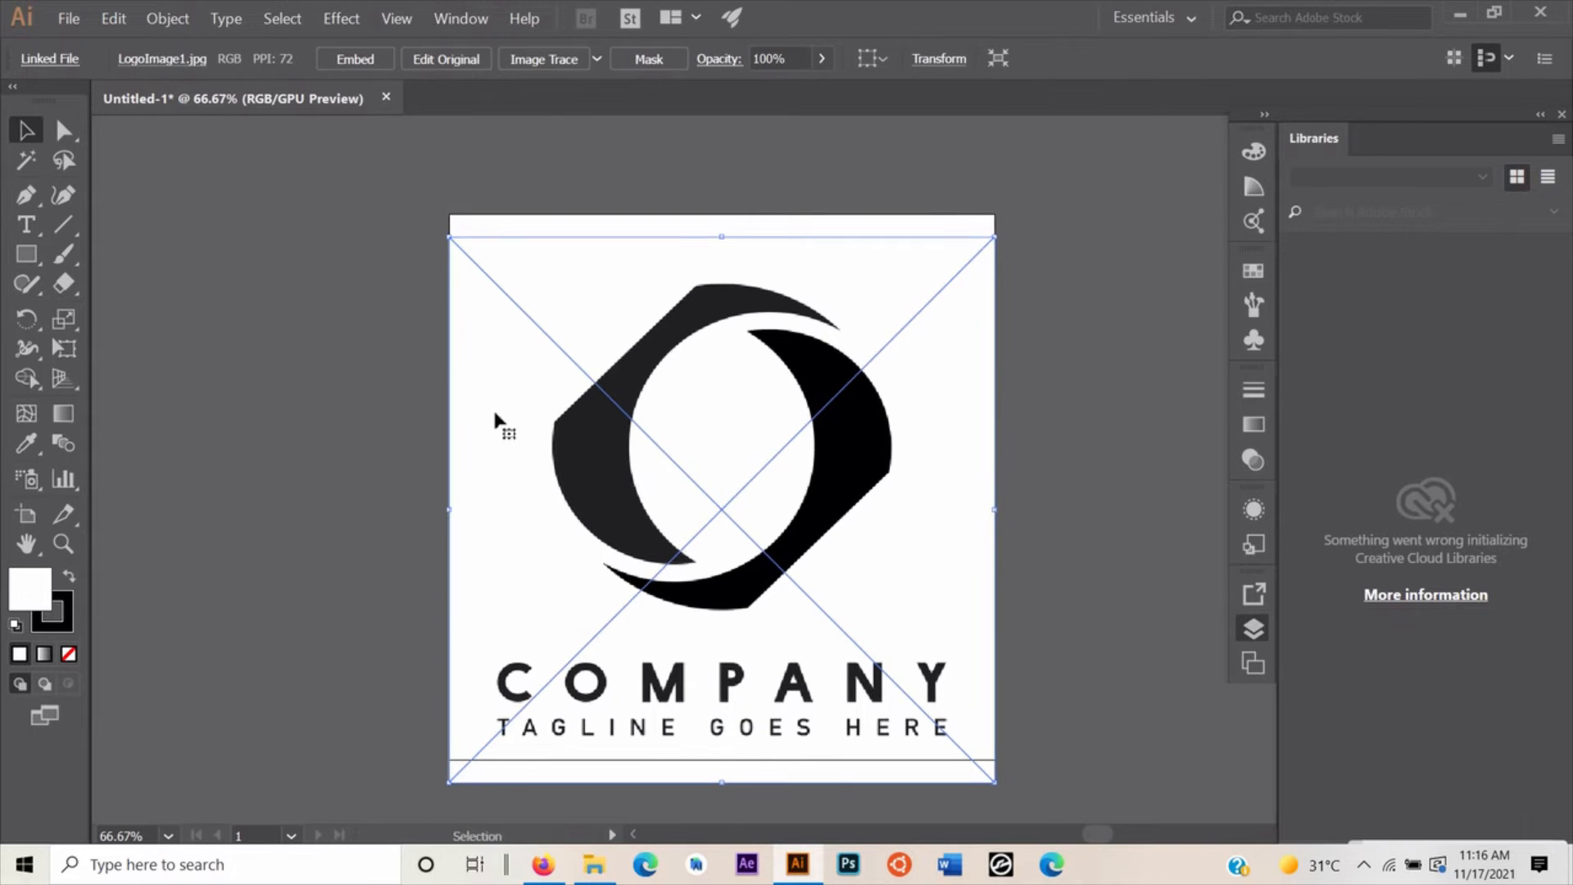
Bring up the Image Trace settings for the placed logo and raise the black and white threshold to 255
click(462, 19)
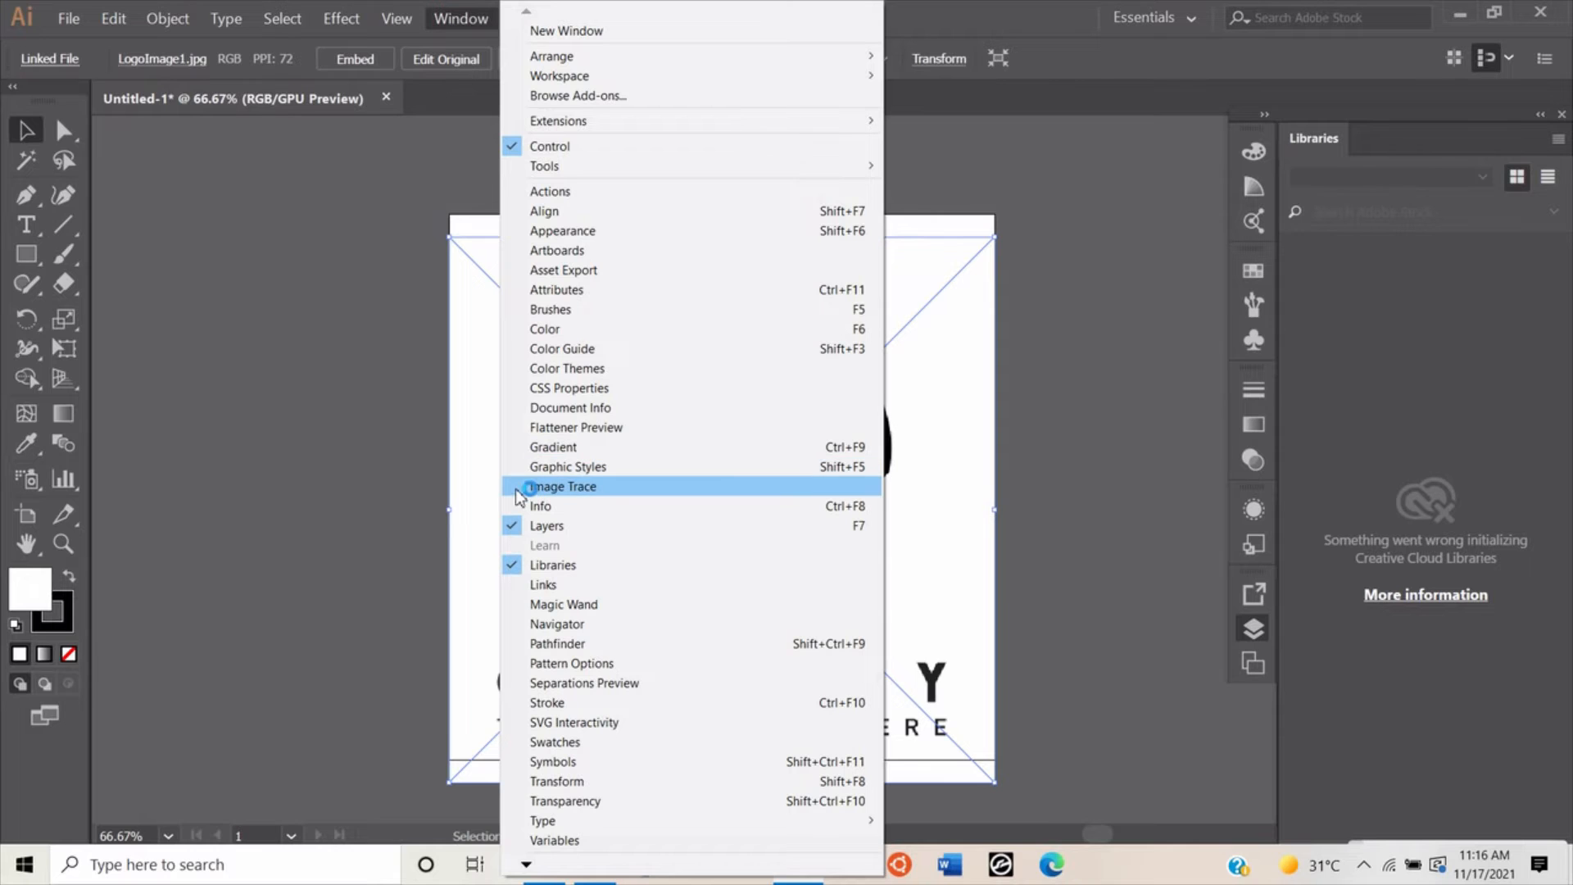
click(540, 486)
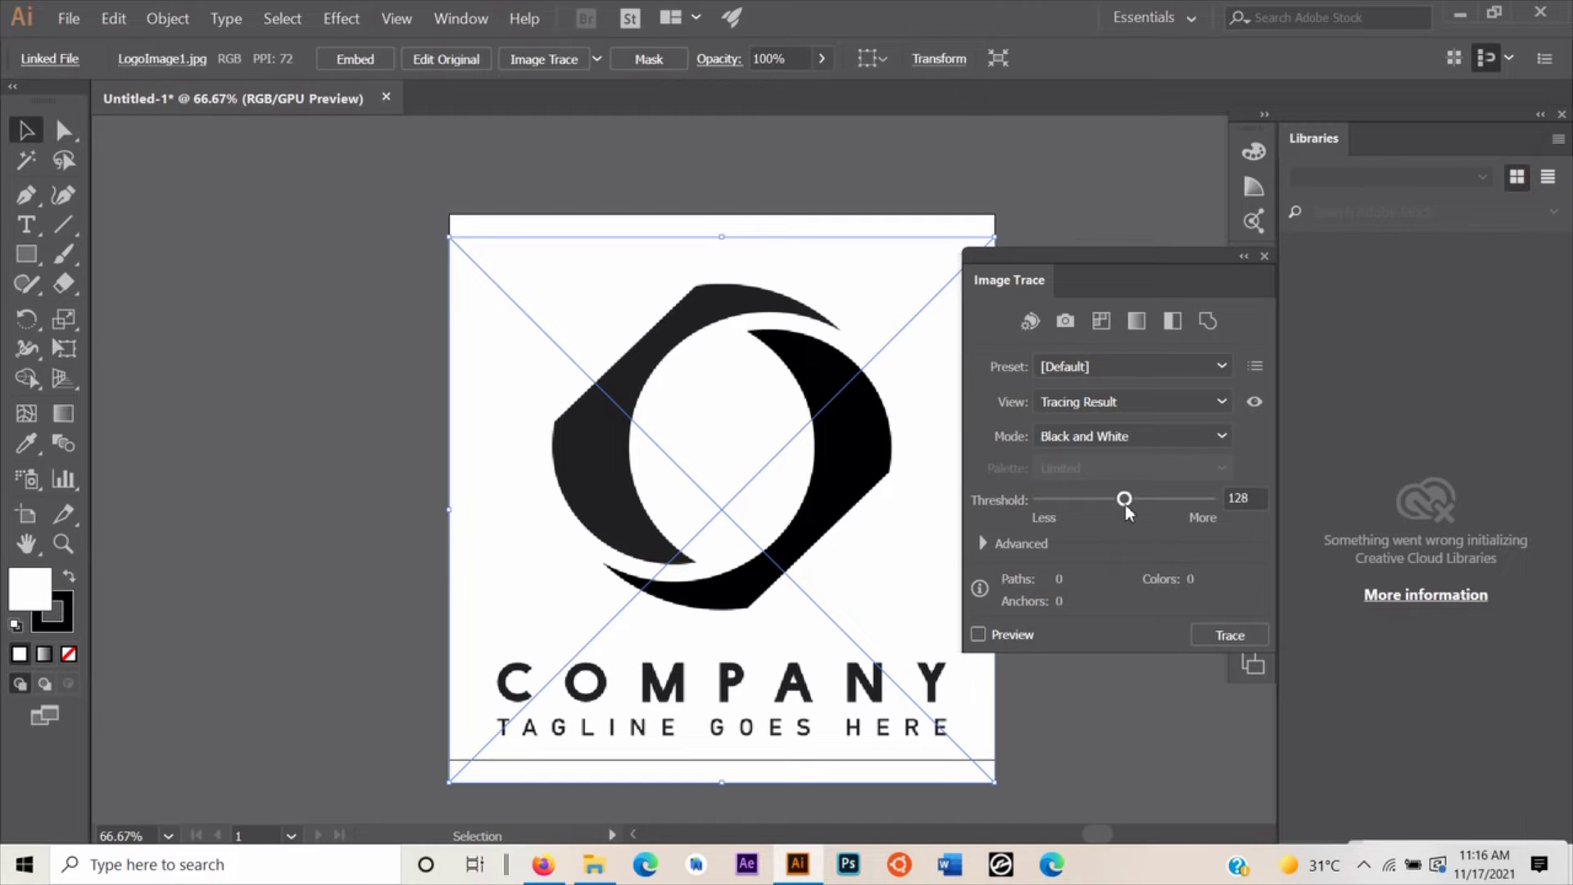
drag(1126, 507, 1205, 500)
Examine the edges of the placed logo at 200% zoom and return to the full artboard view at 66.67%
scroll(605, 363, left, 2)
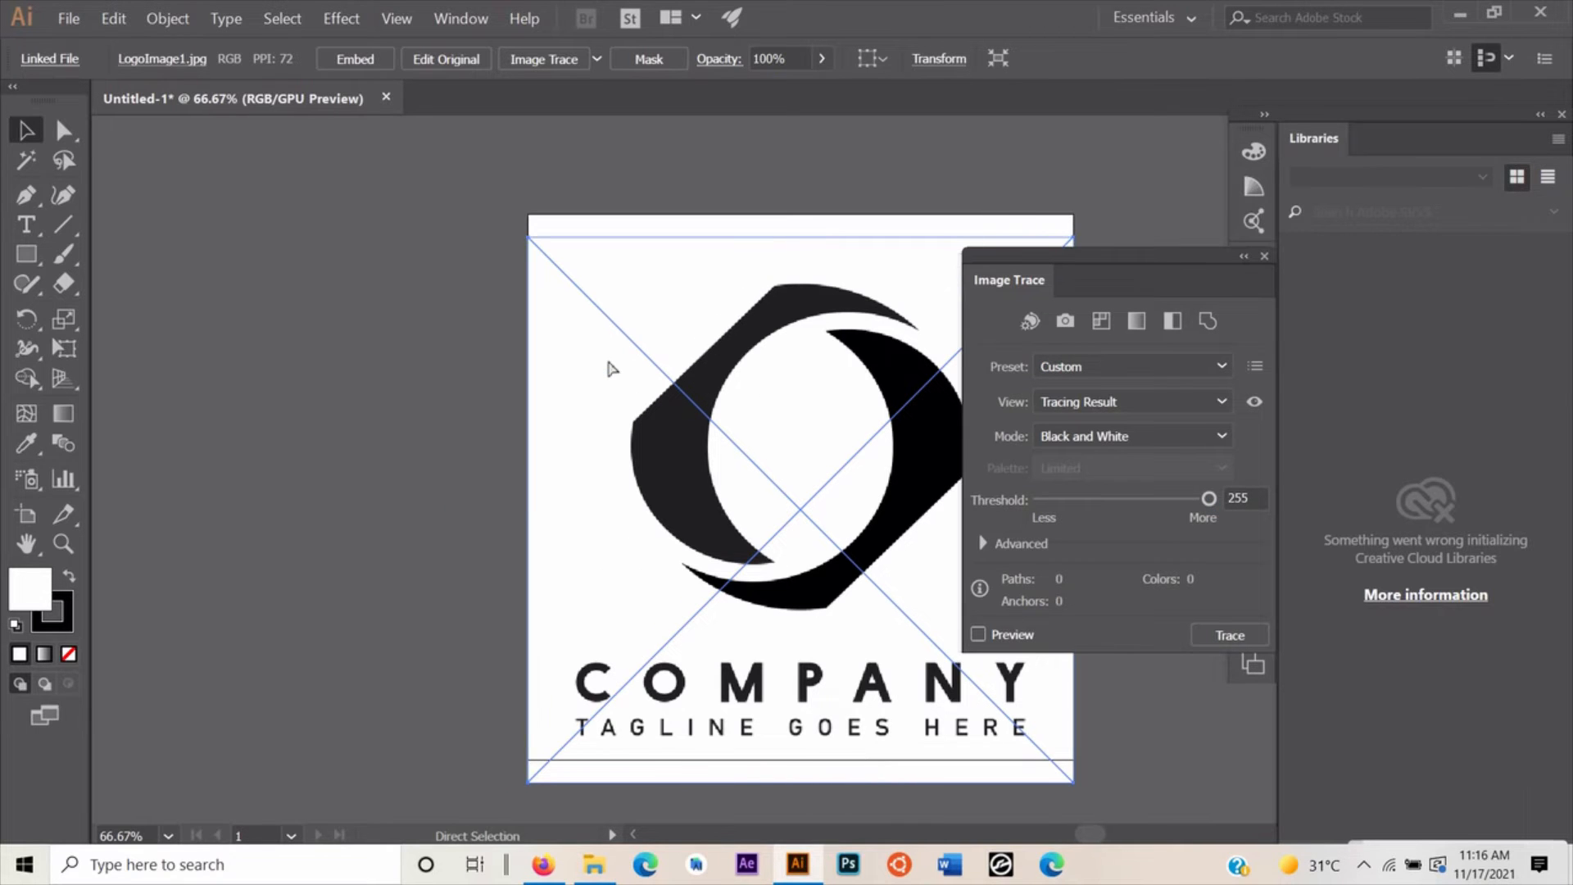
scroll(597, 365, right, 4)
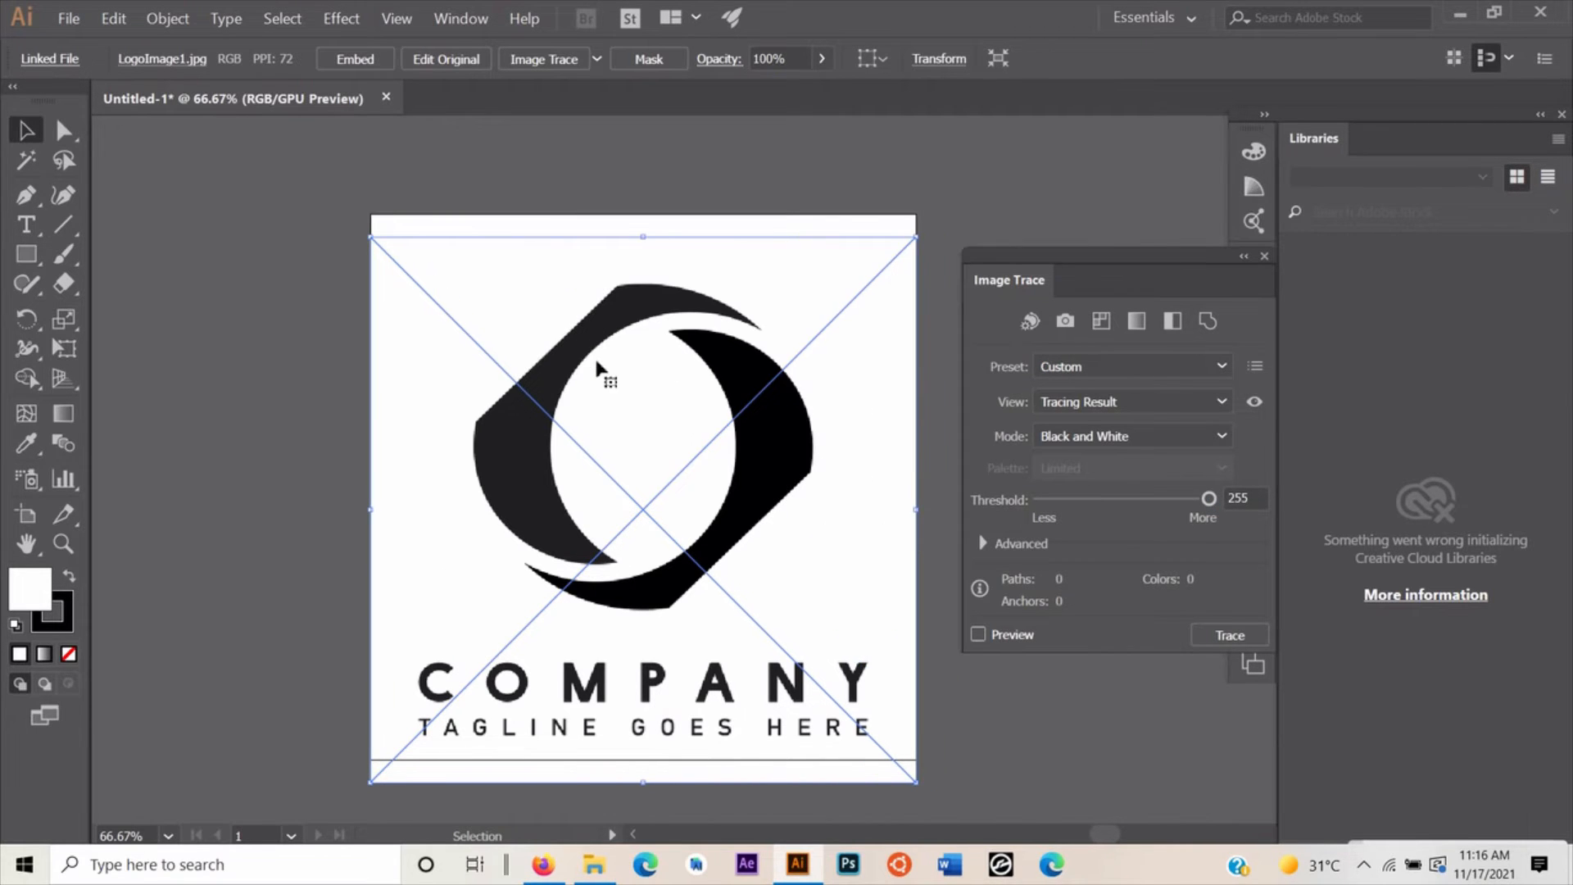
scroll(596, 365, left, 2)
scroll(596, 365, right, 1)
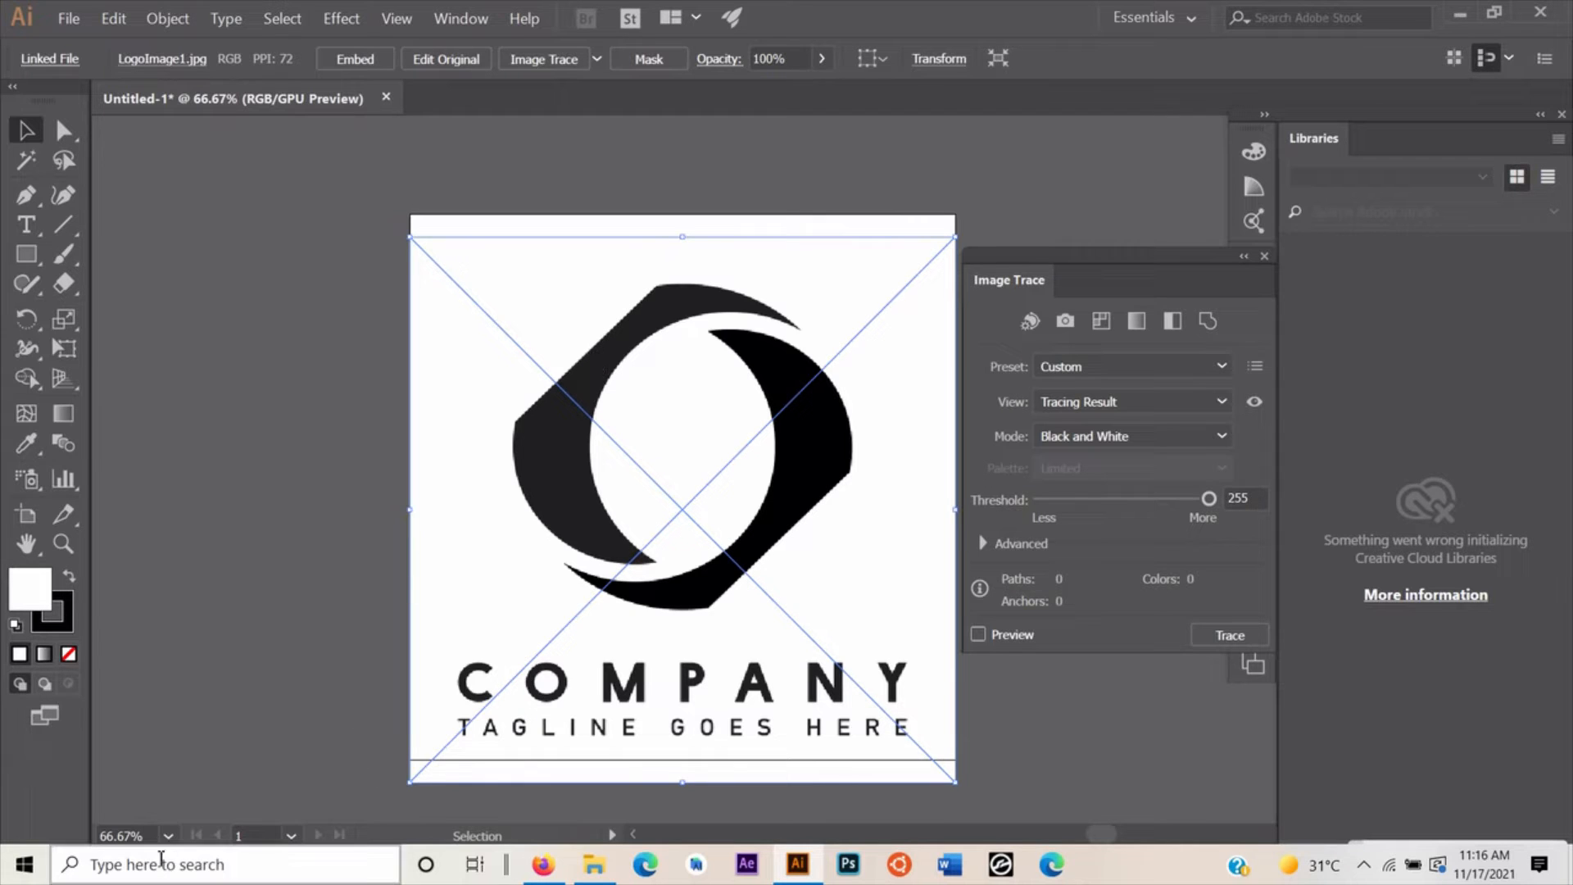
click(169, 837)
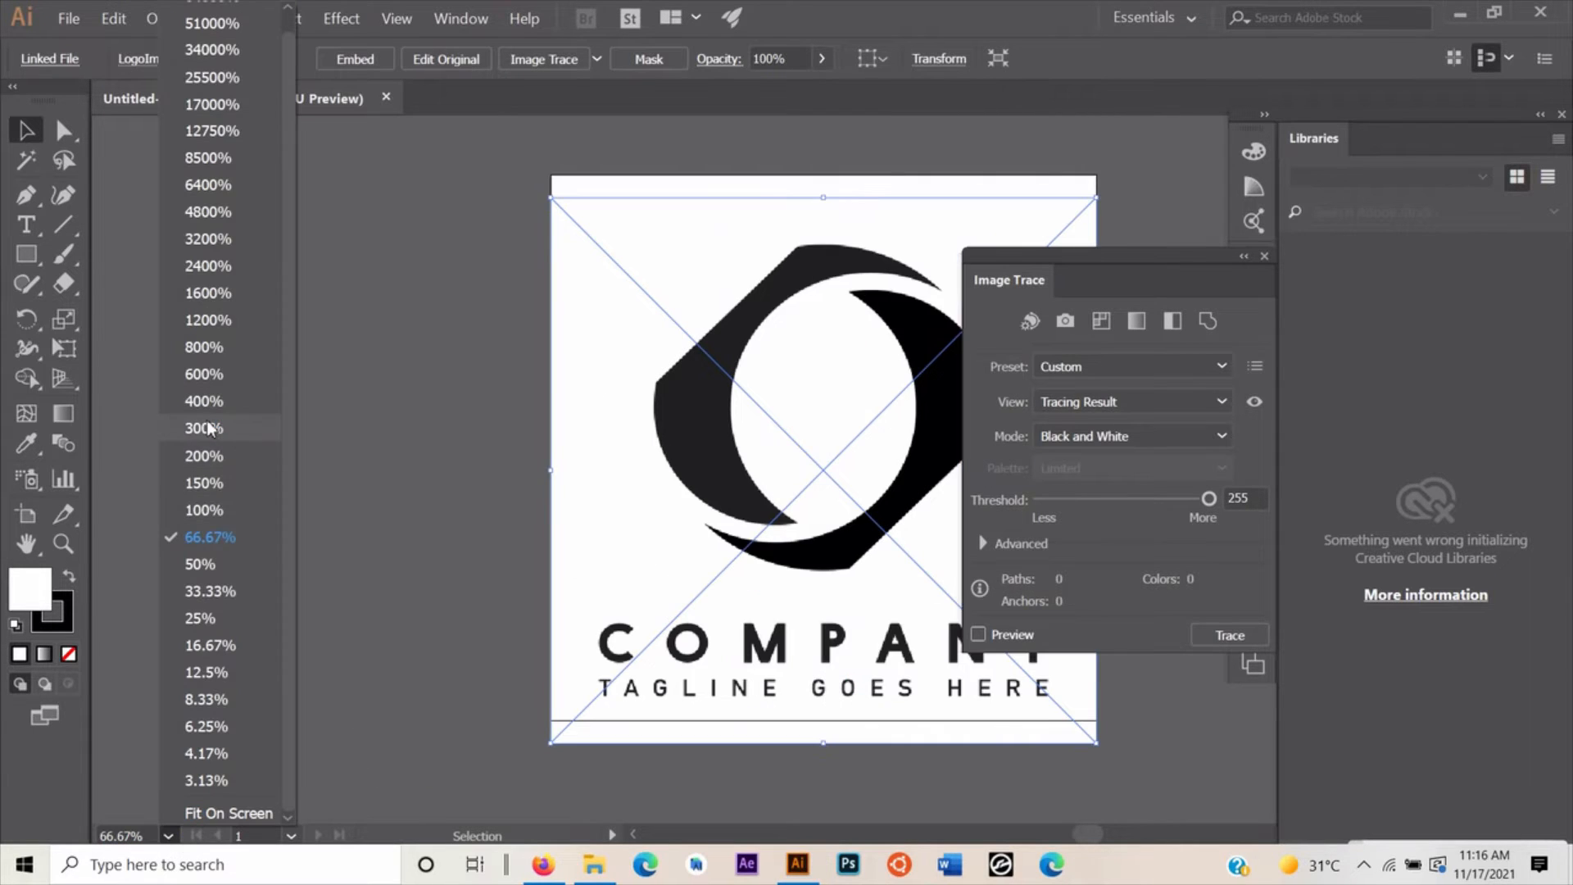
click(203, 456)
scroll(481, 443, up, 10)
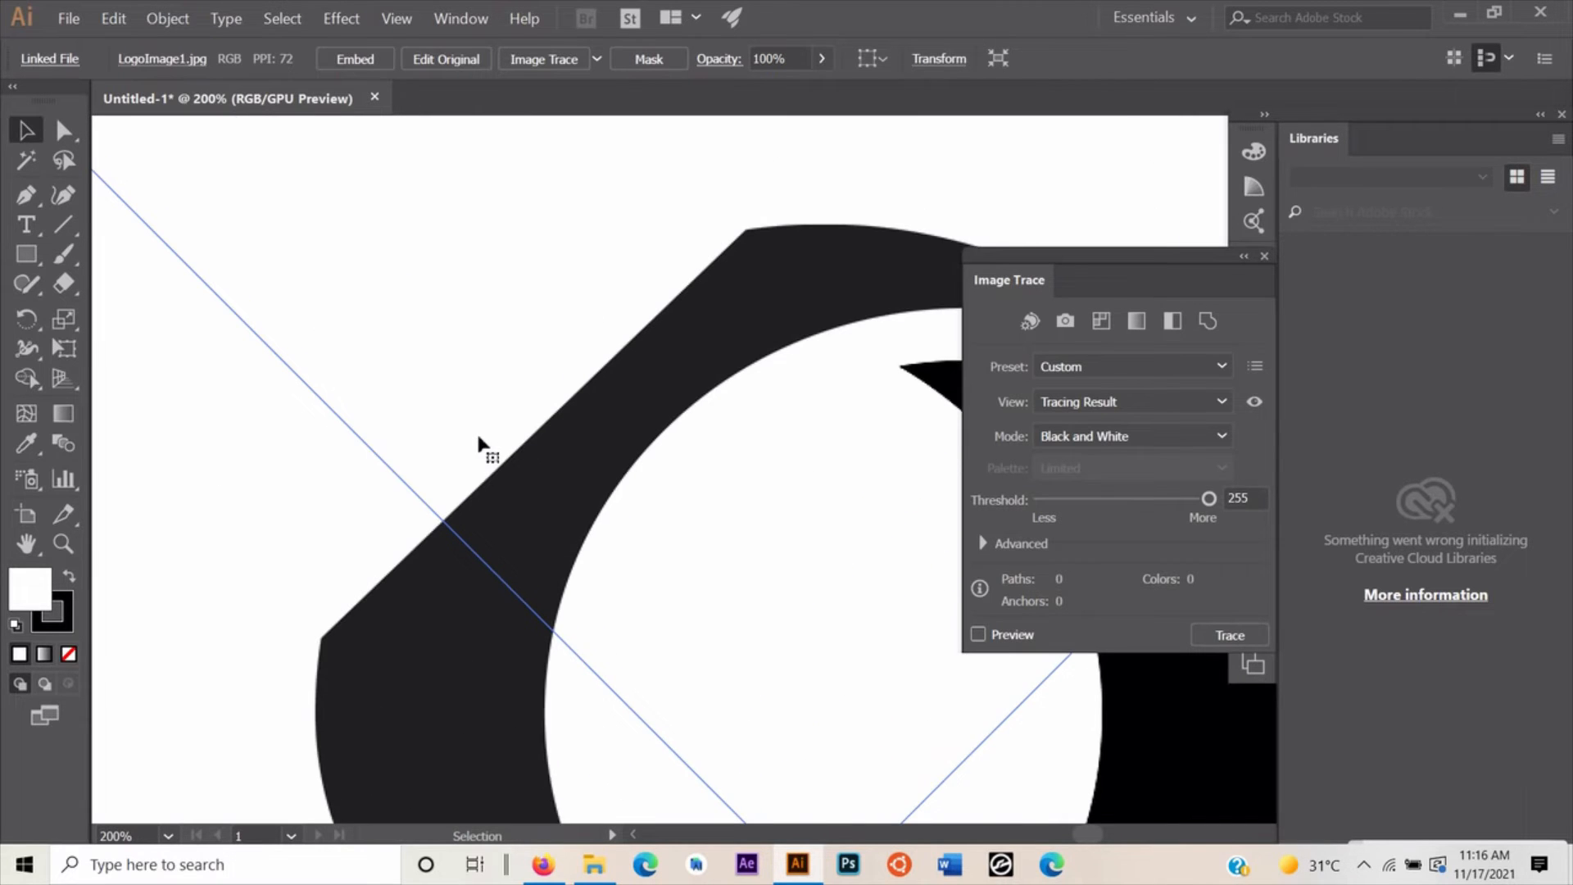
scroll(480, 442, down, 4)
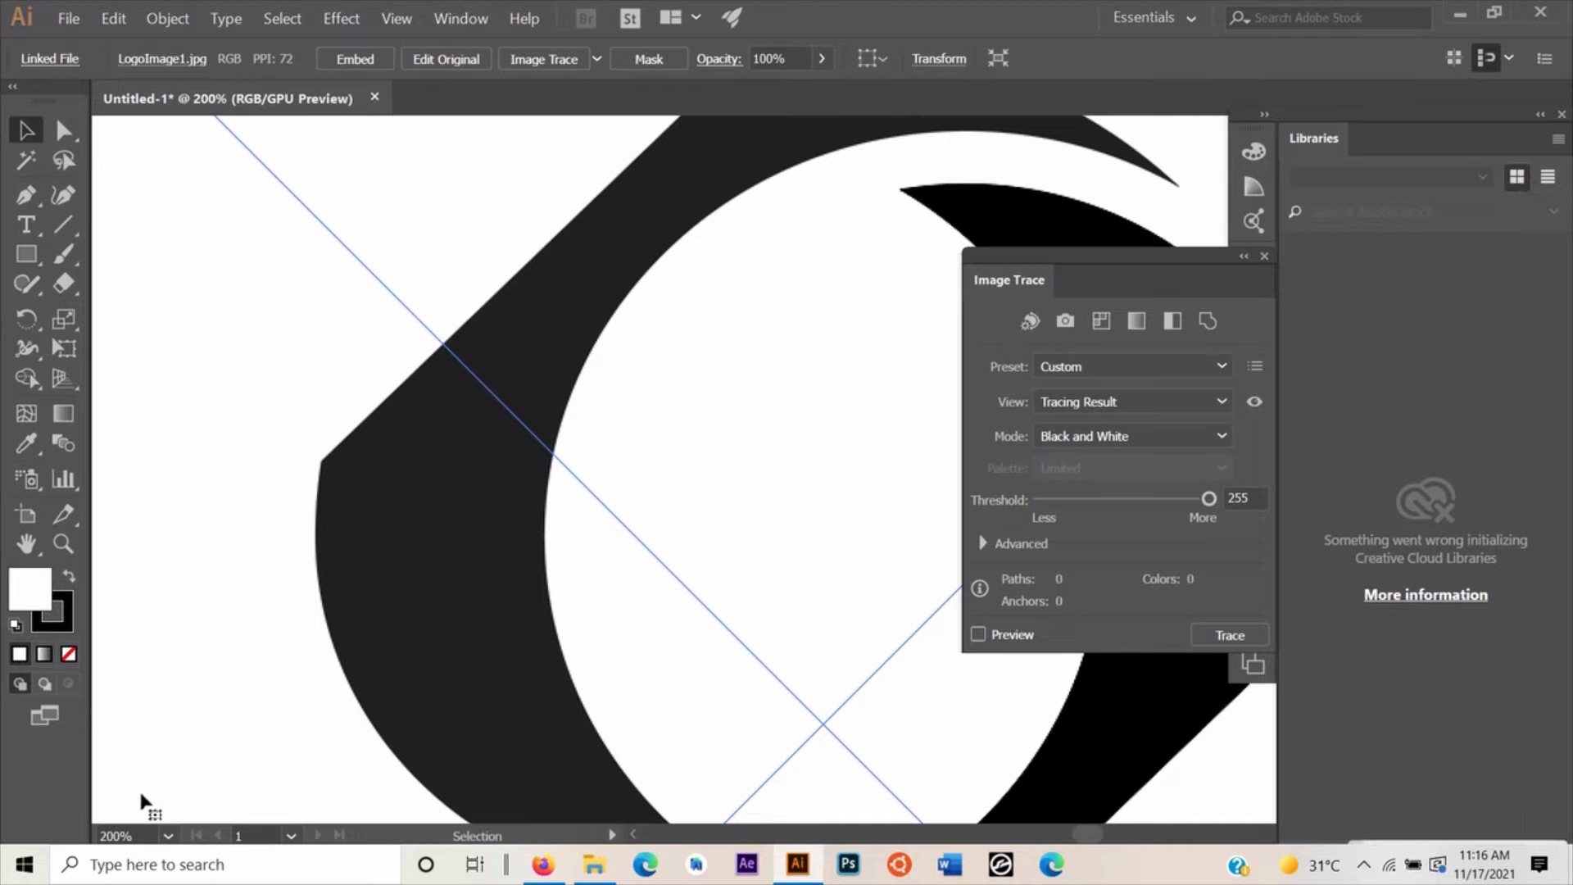
click(168, 836)
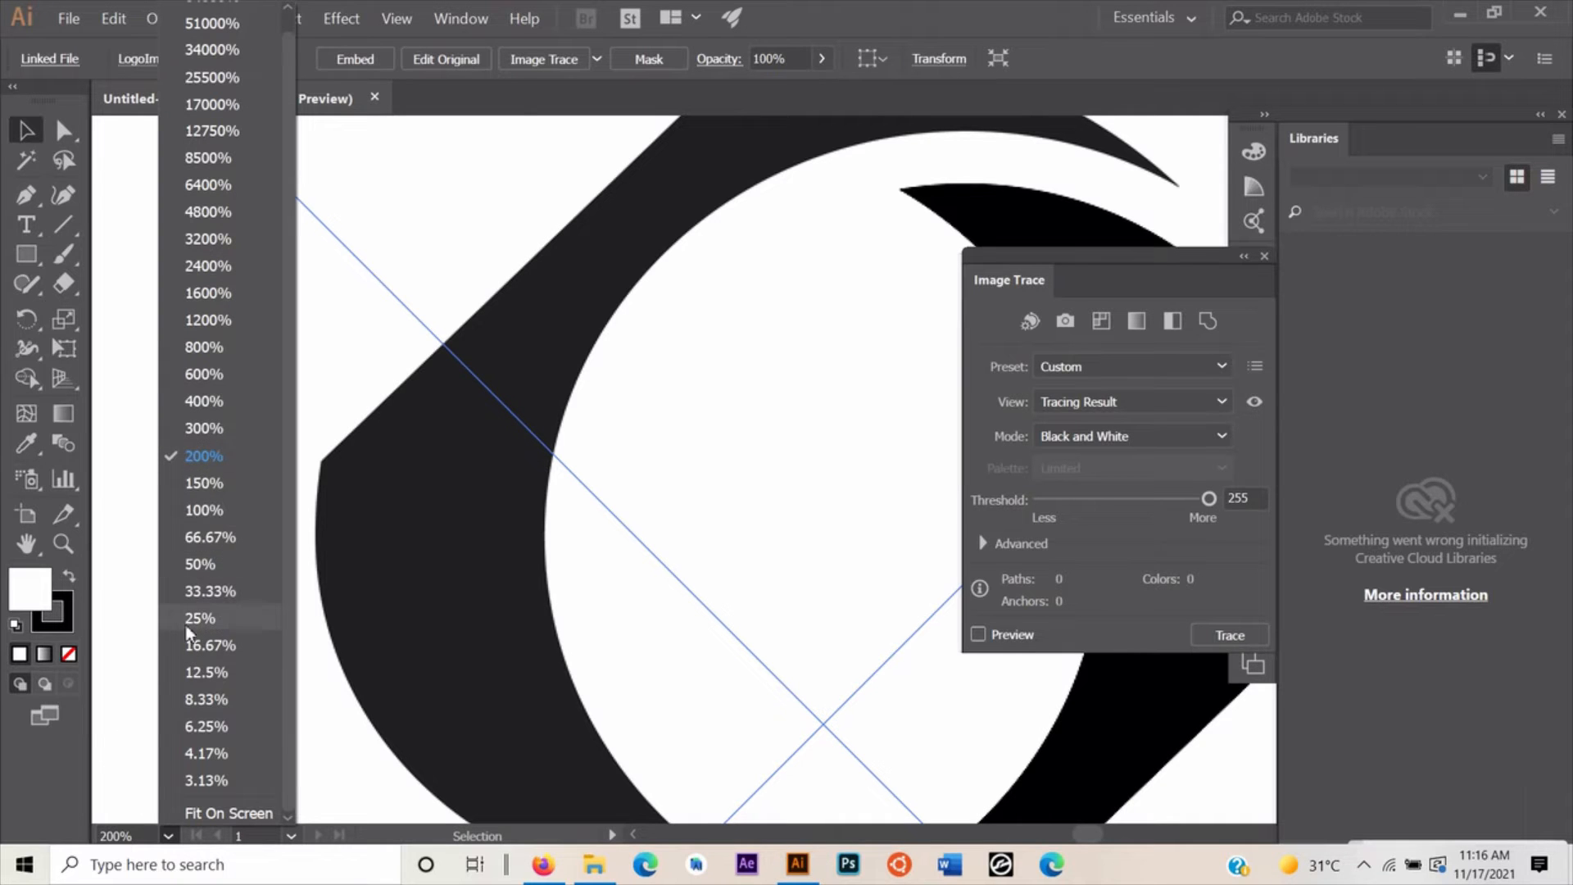
click(210, 537)
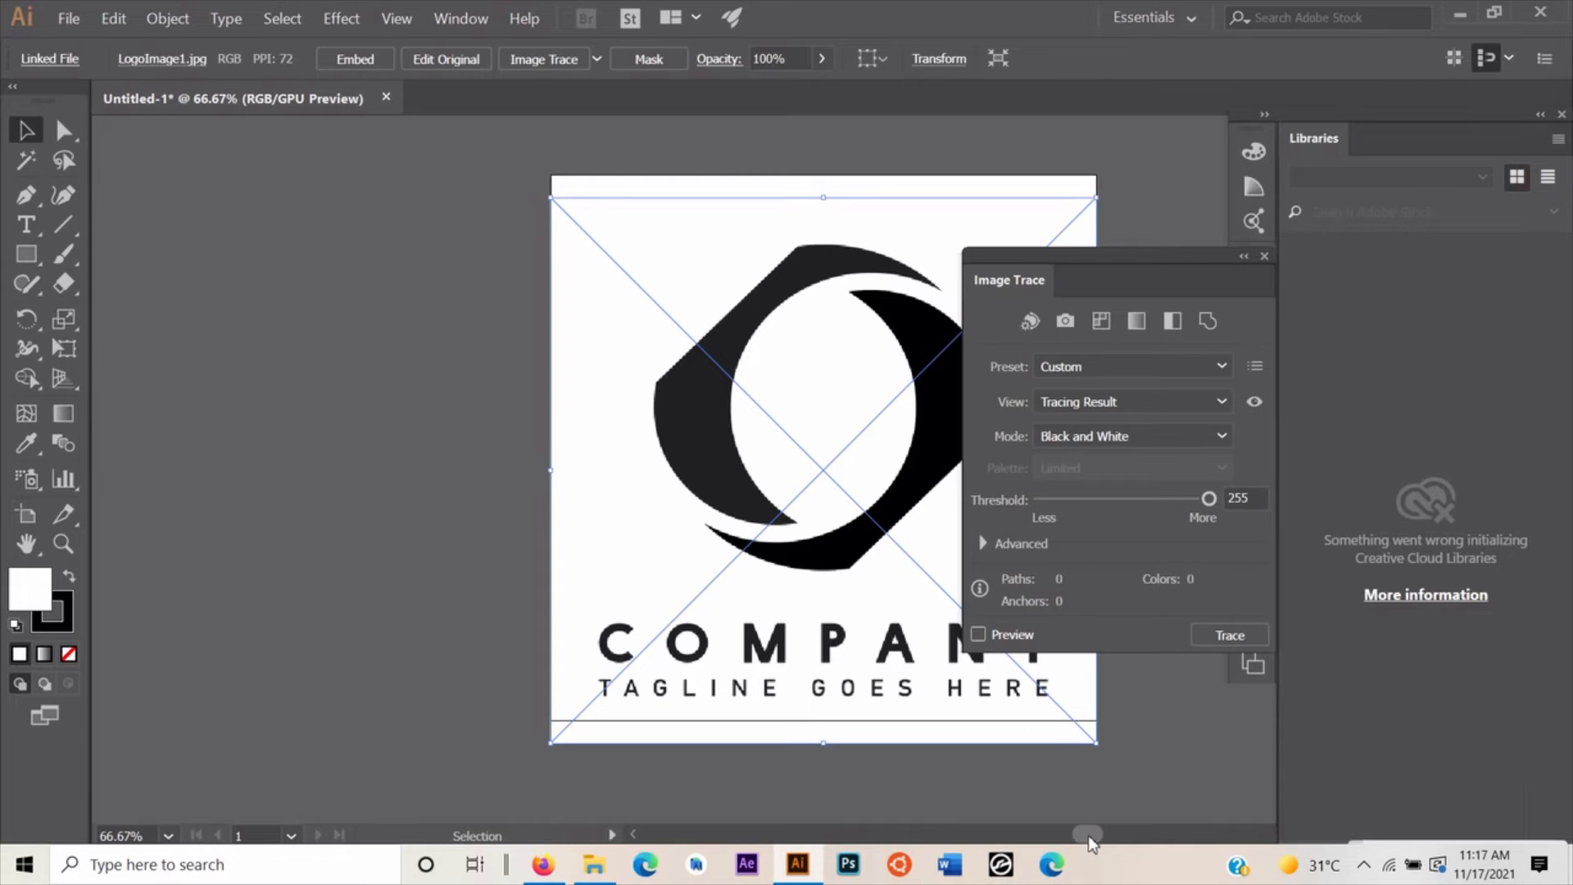
drag(1088, 834, 1103, 832)
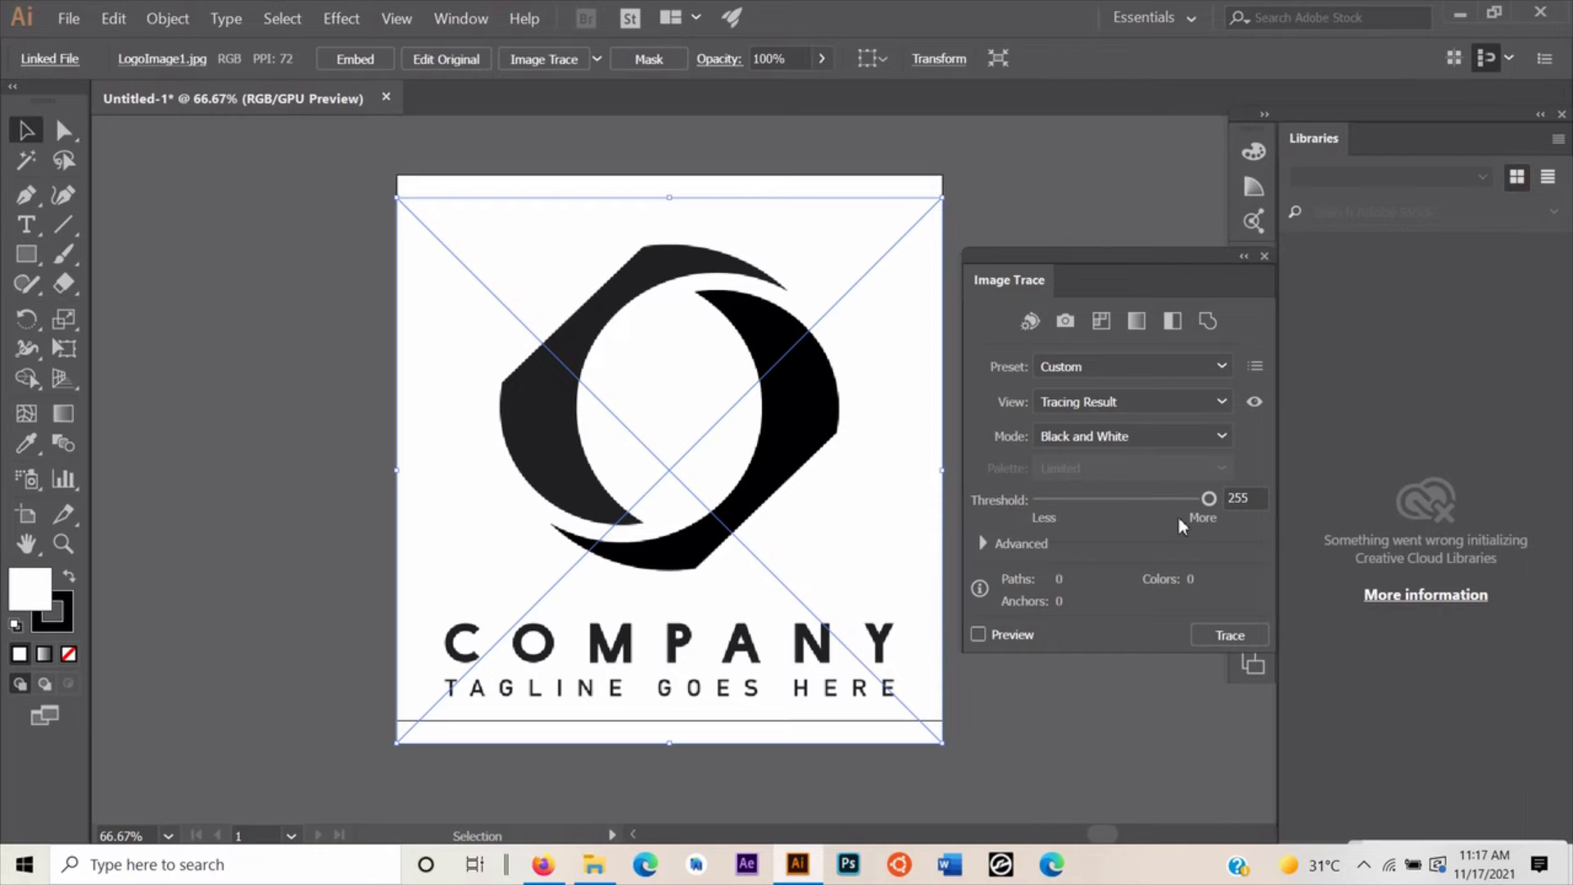
Set the threshold to 200 and trace the logo image in black and white
drag(1209, 498, 1182, 503)
drag(1177, 505, 1174, 502)
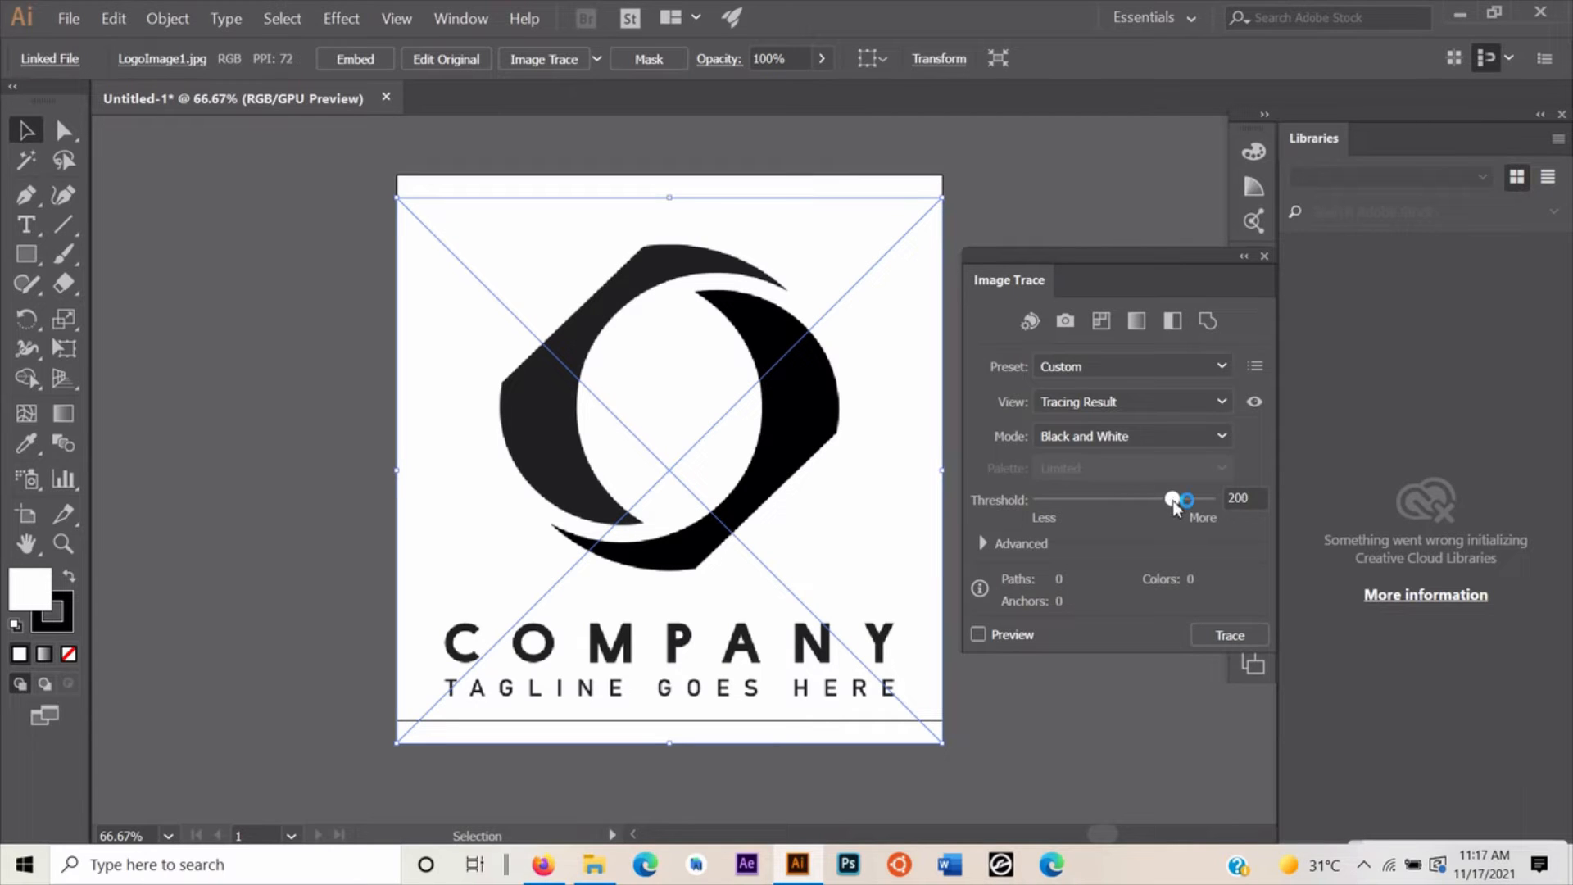
click(1239, 645)
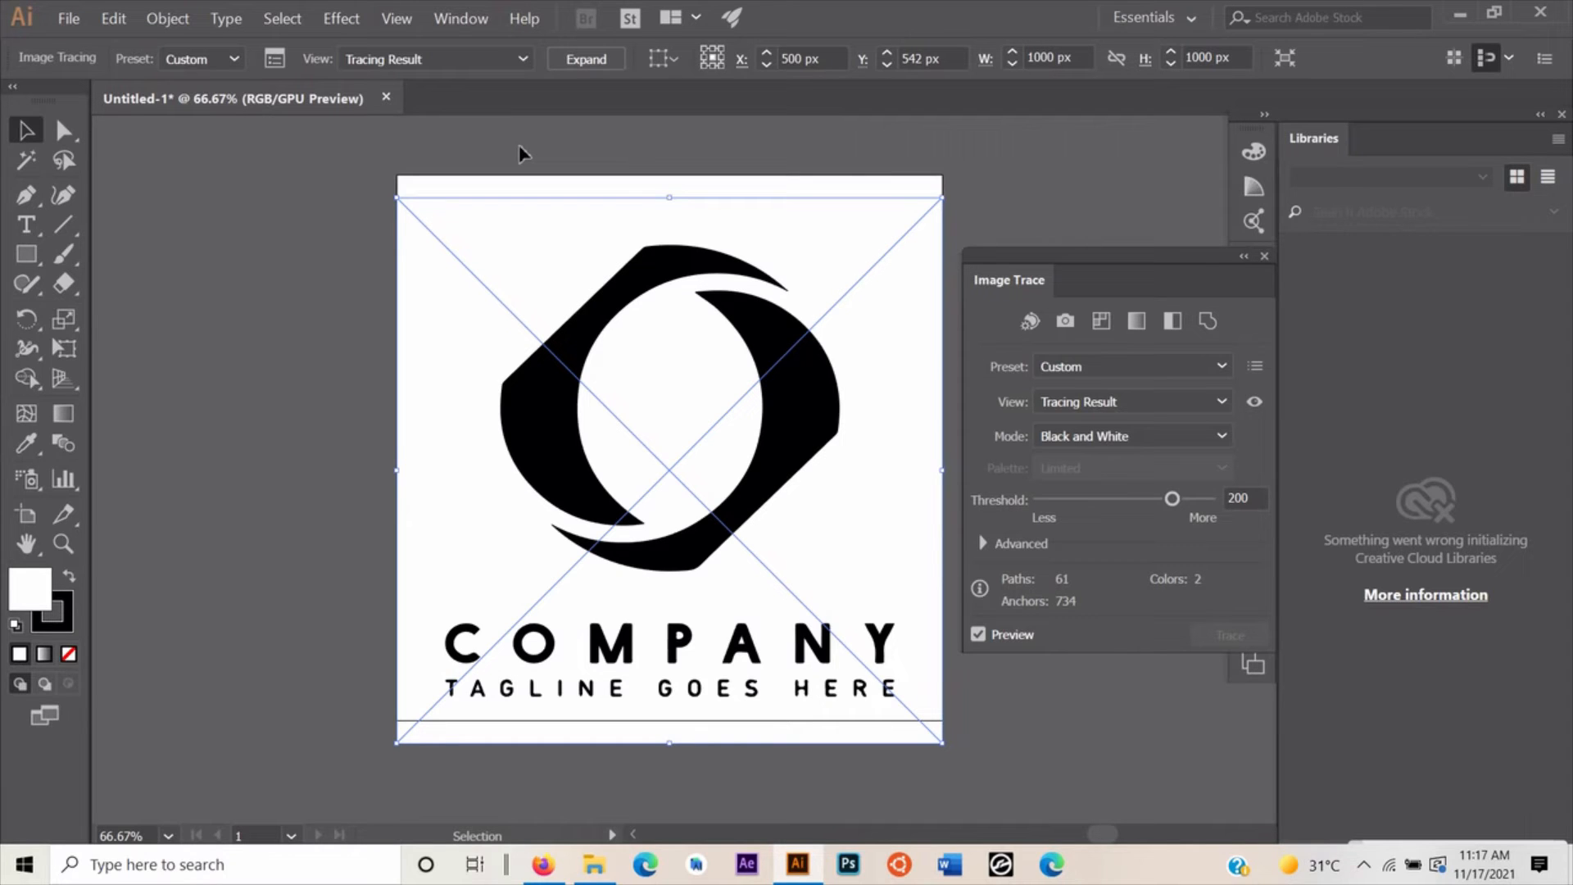
Expand the traced logo into vector paths and ungroup them
click(571, 60)
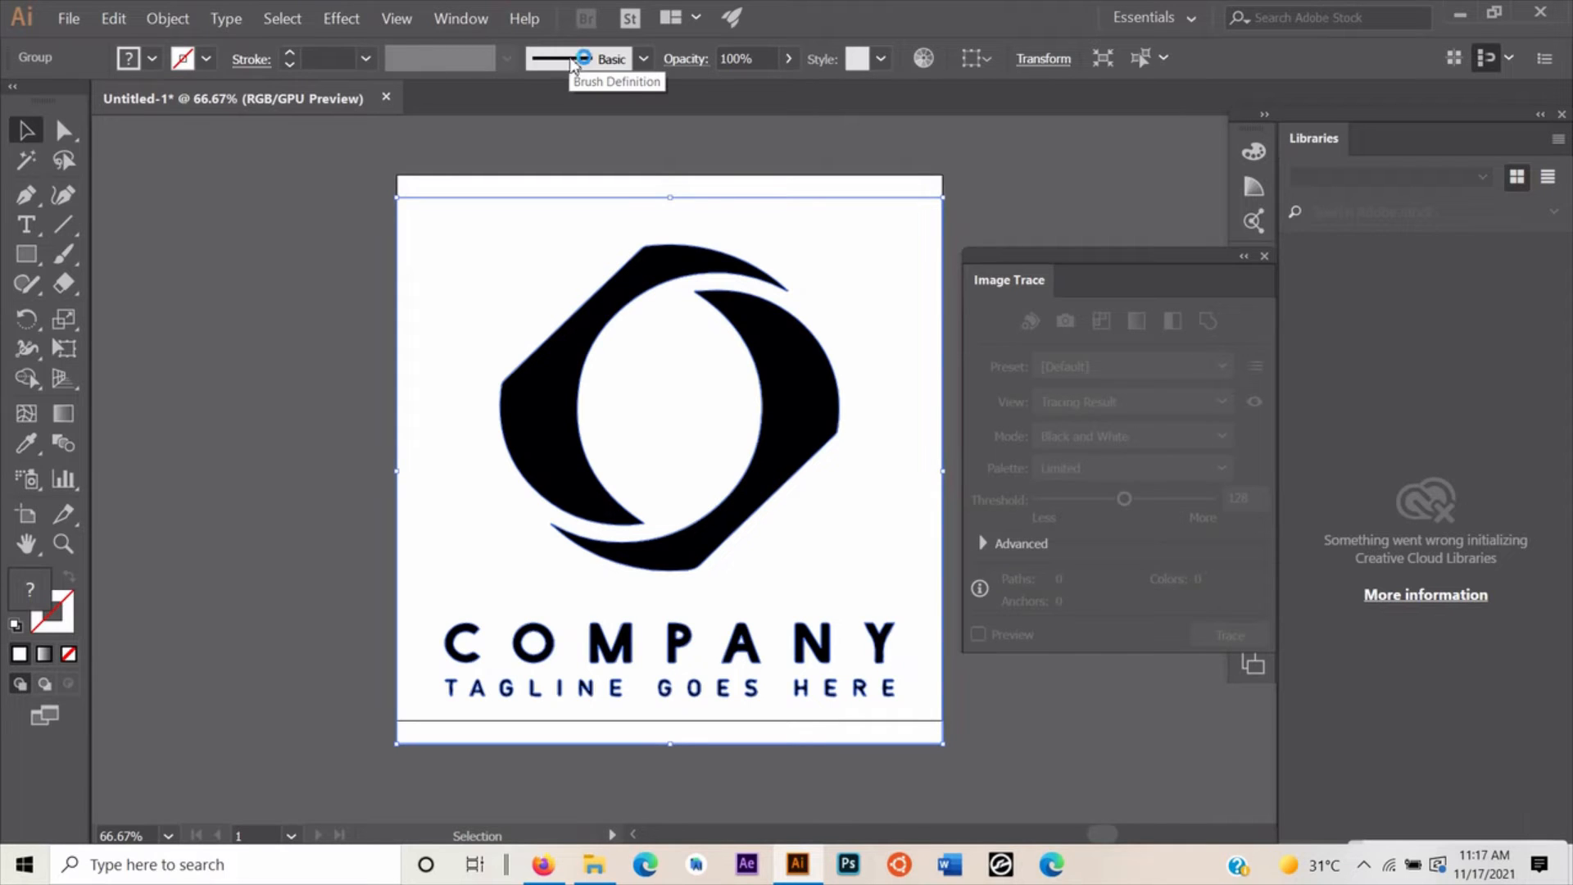
right_click(799, 391)
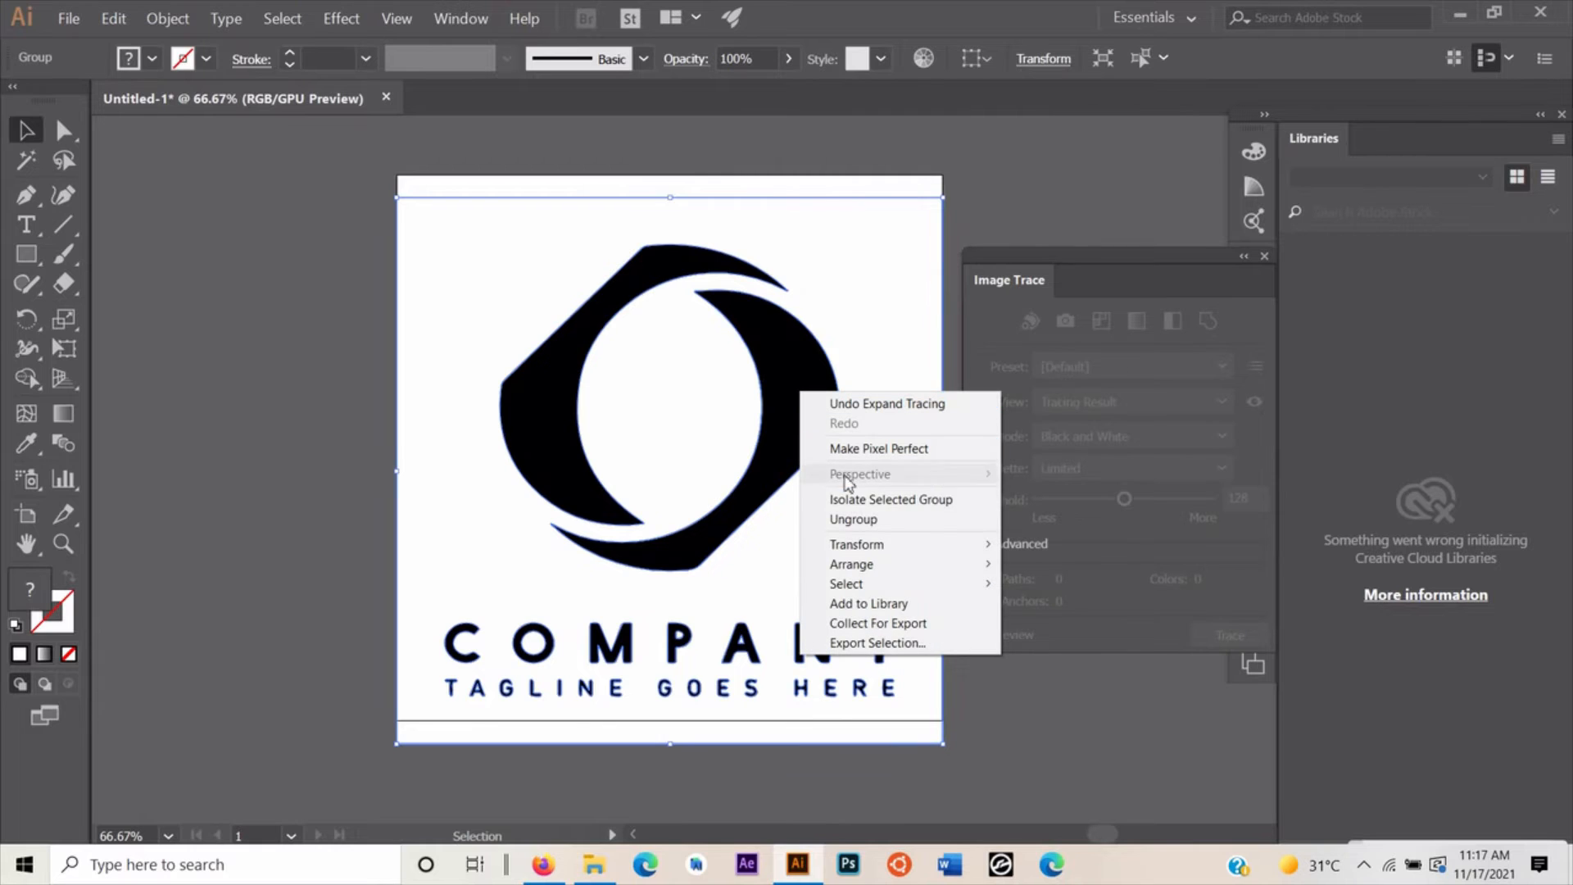
click(853, 520)
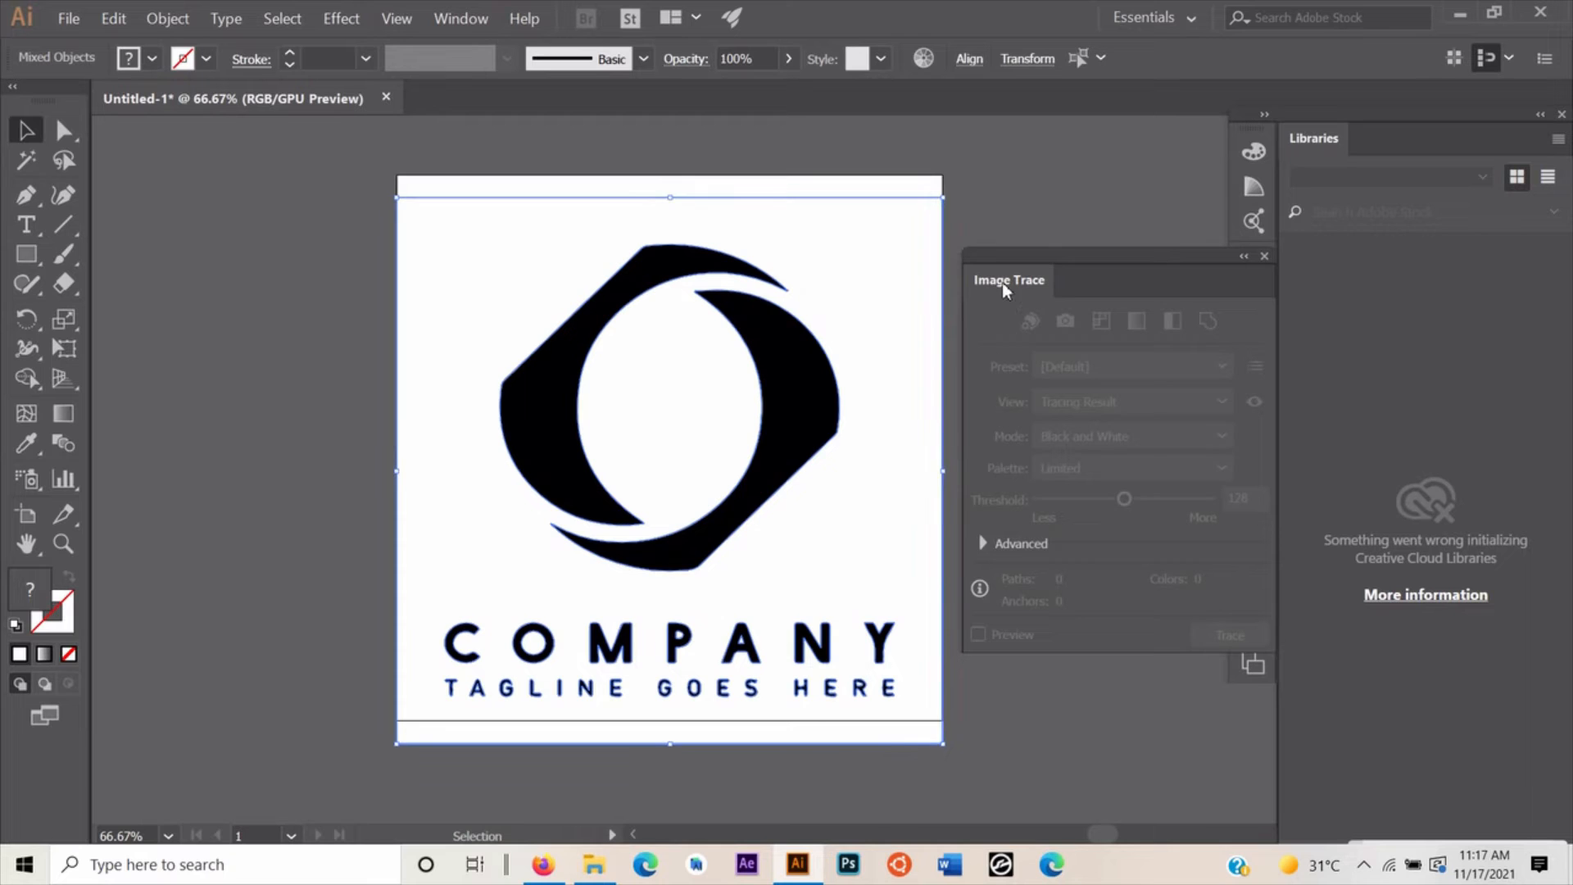
Show the layers, expand Layer 1 to list its paths, and resize the docked panels to free canvas space
click(456, 17)
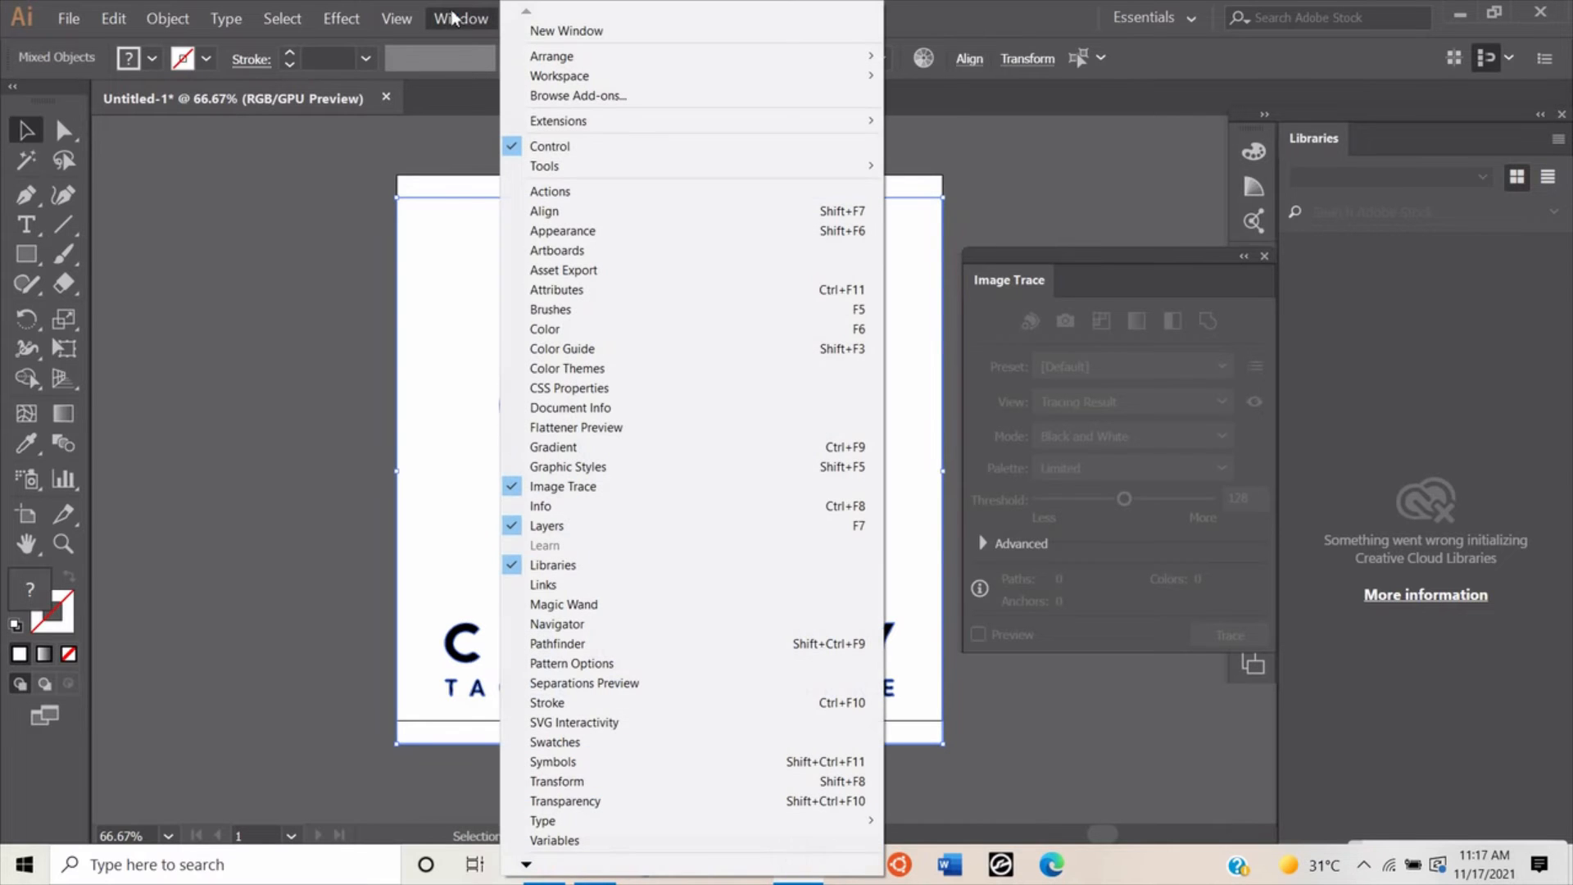
click(516, 531)
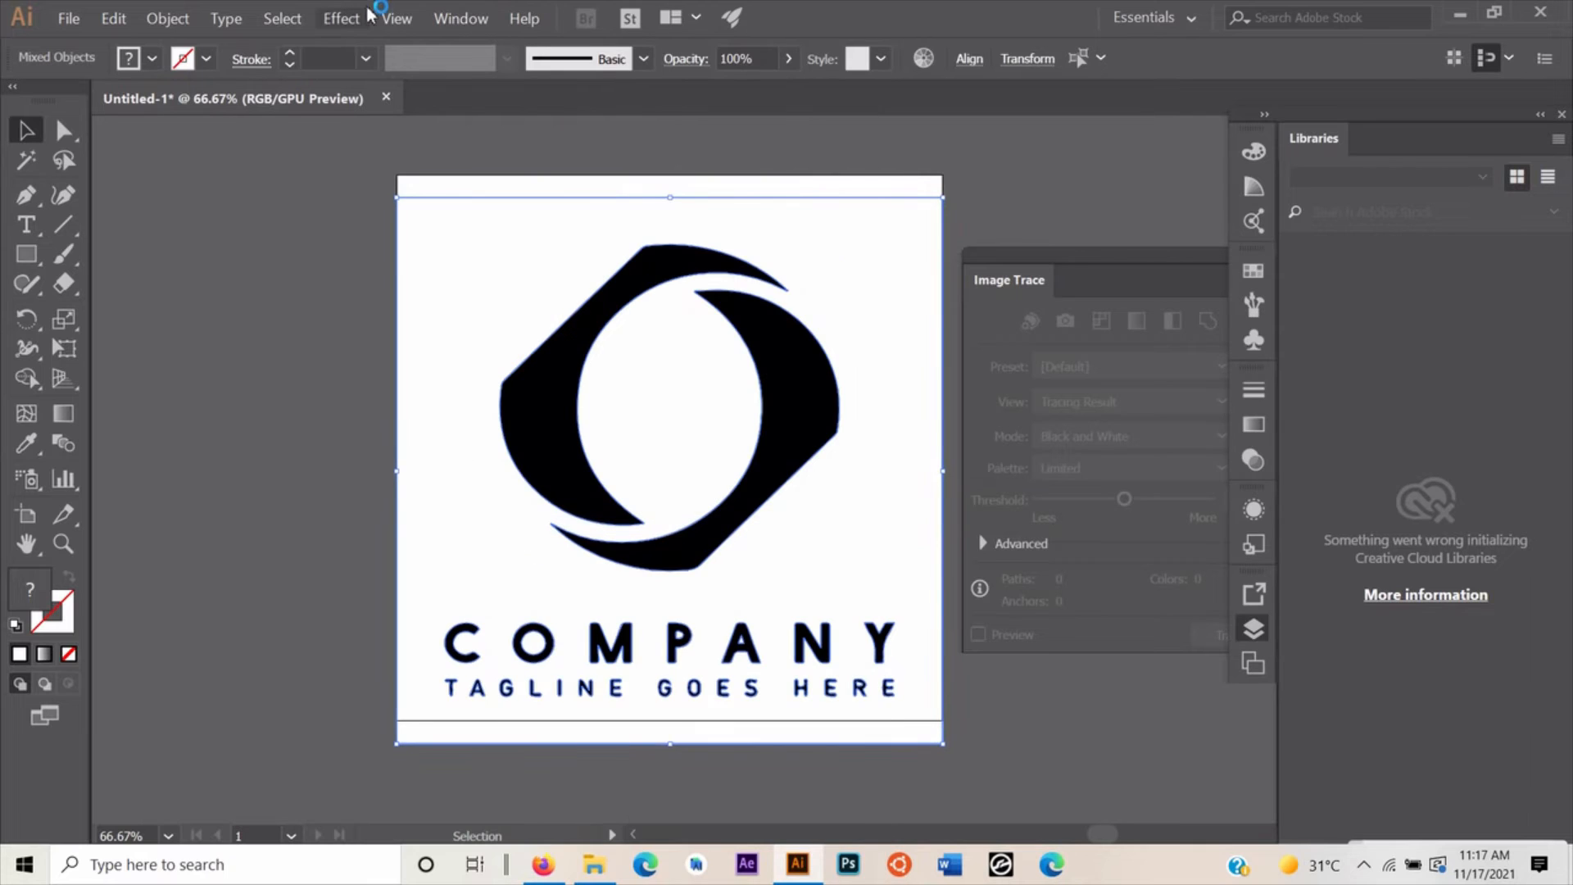
click(453, 19)
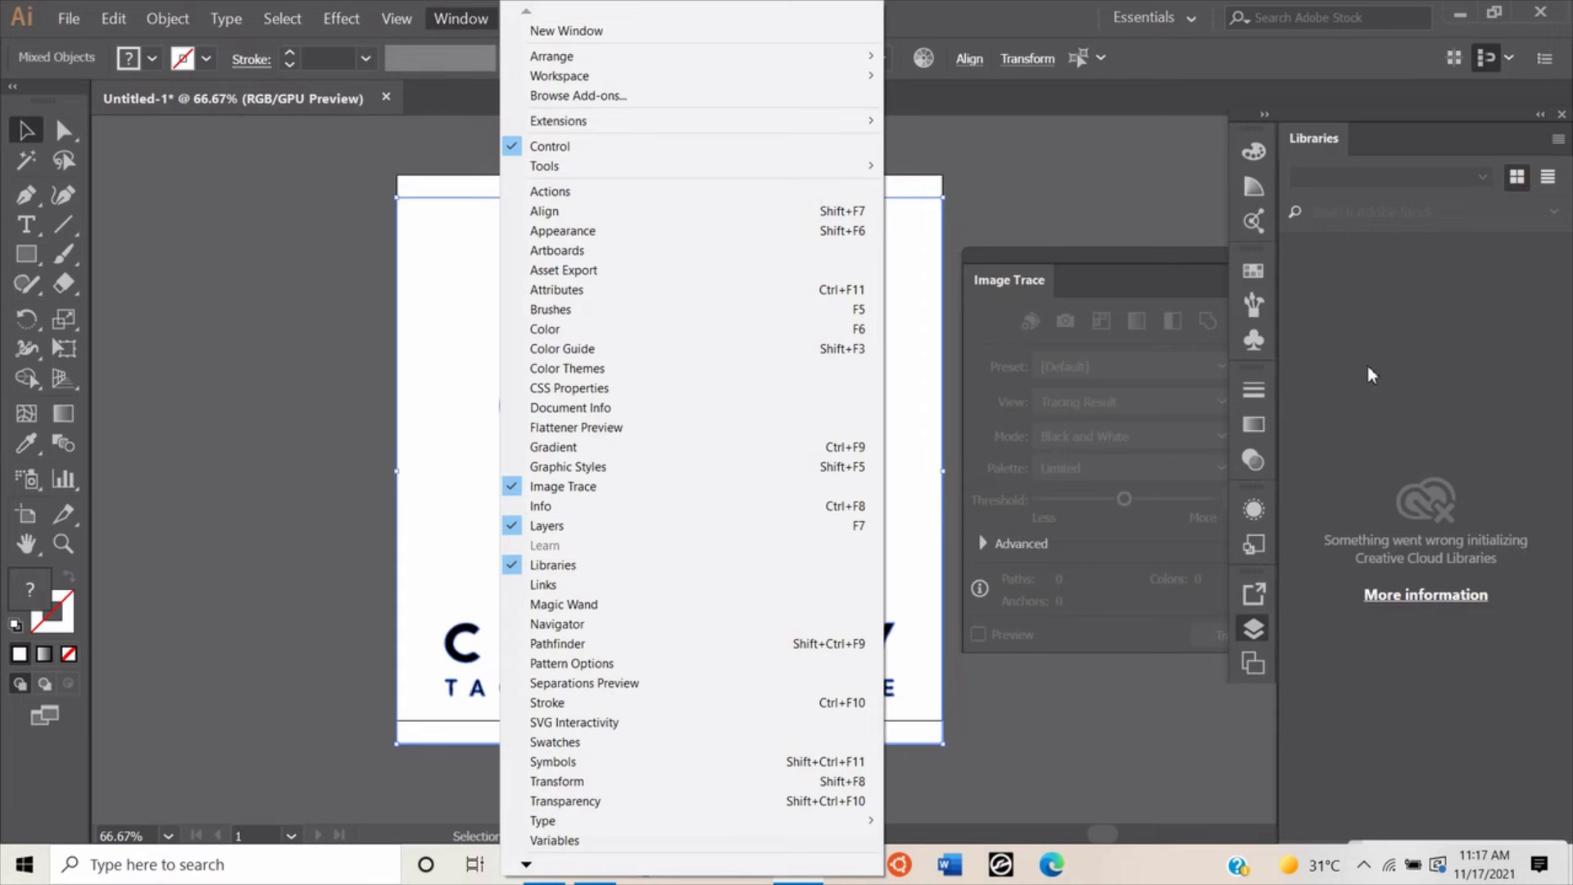
click(1256, 636)
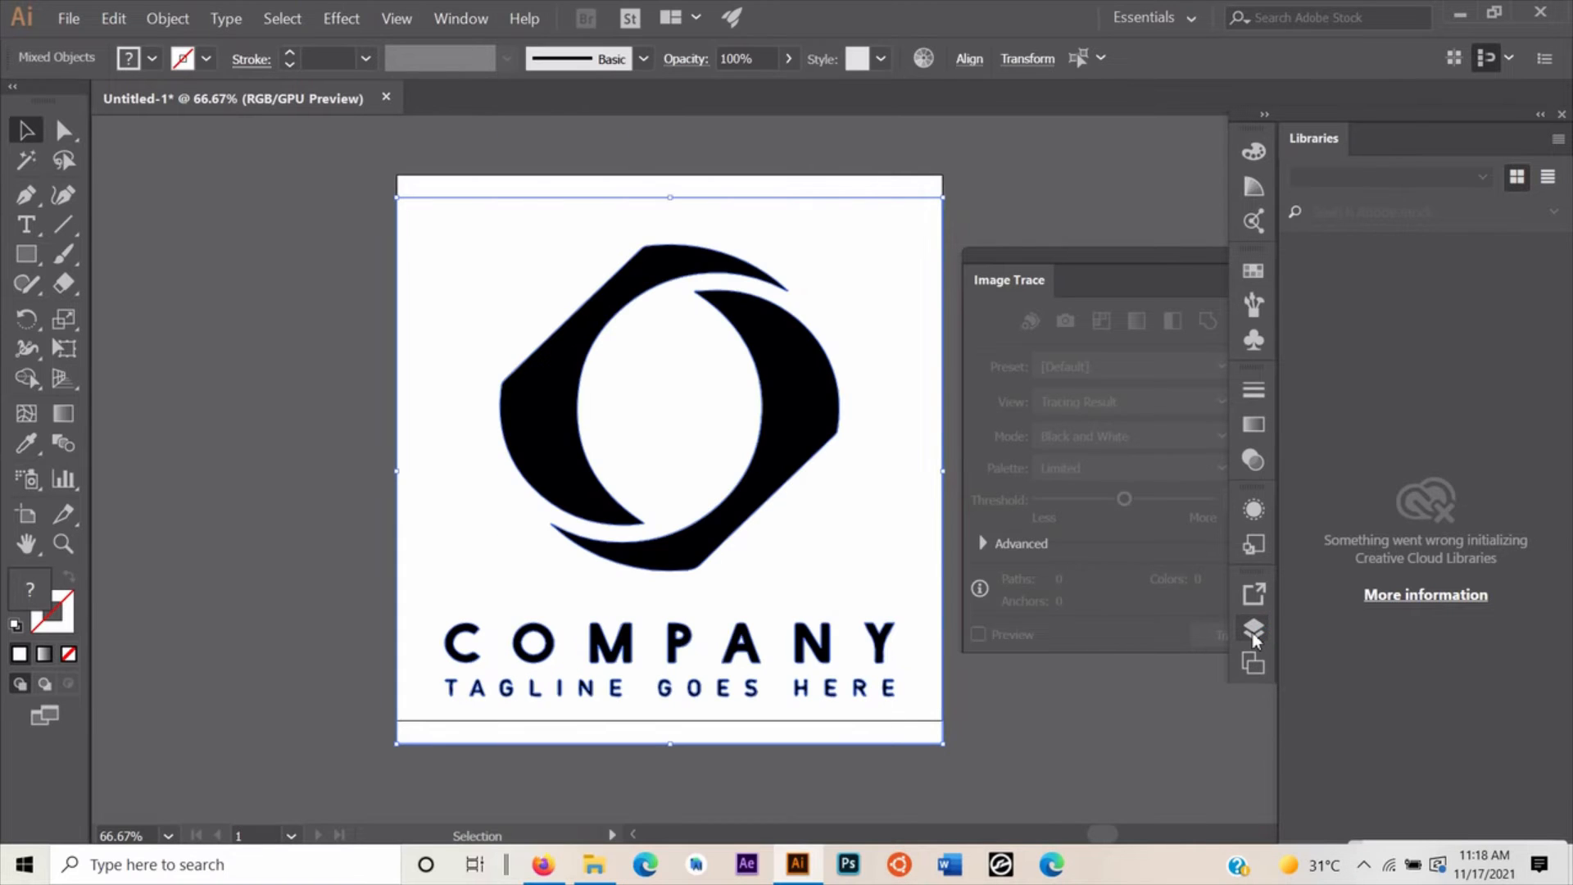
click(1256, 638)
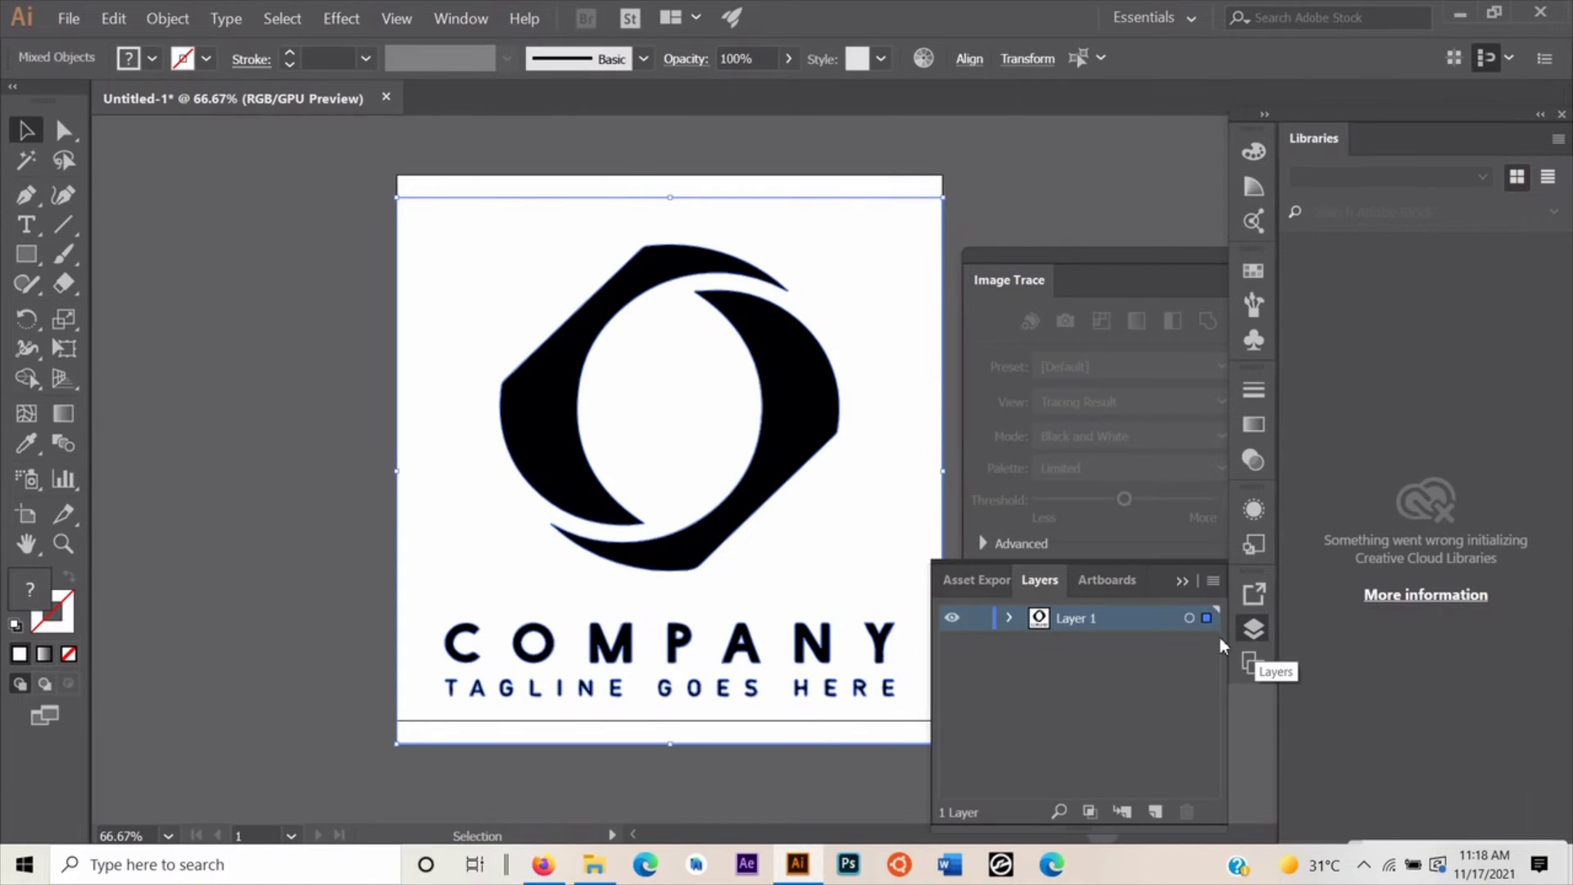
click(1012, 620)
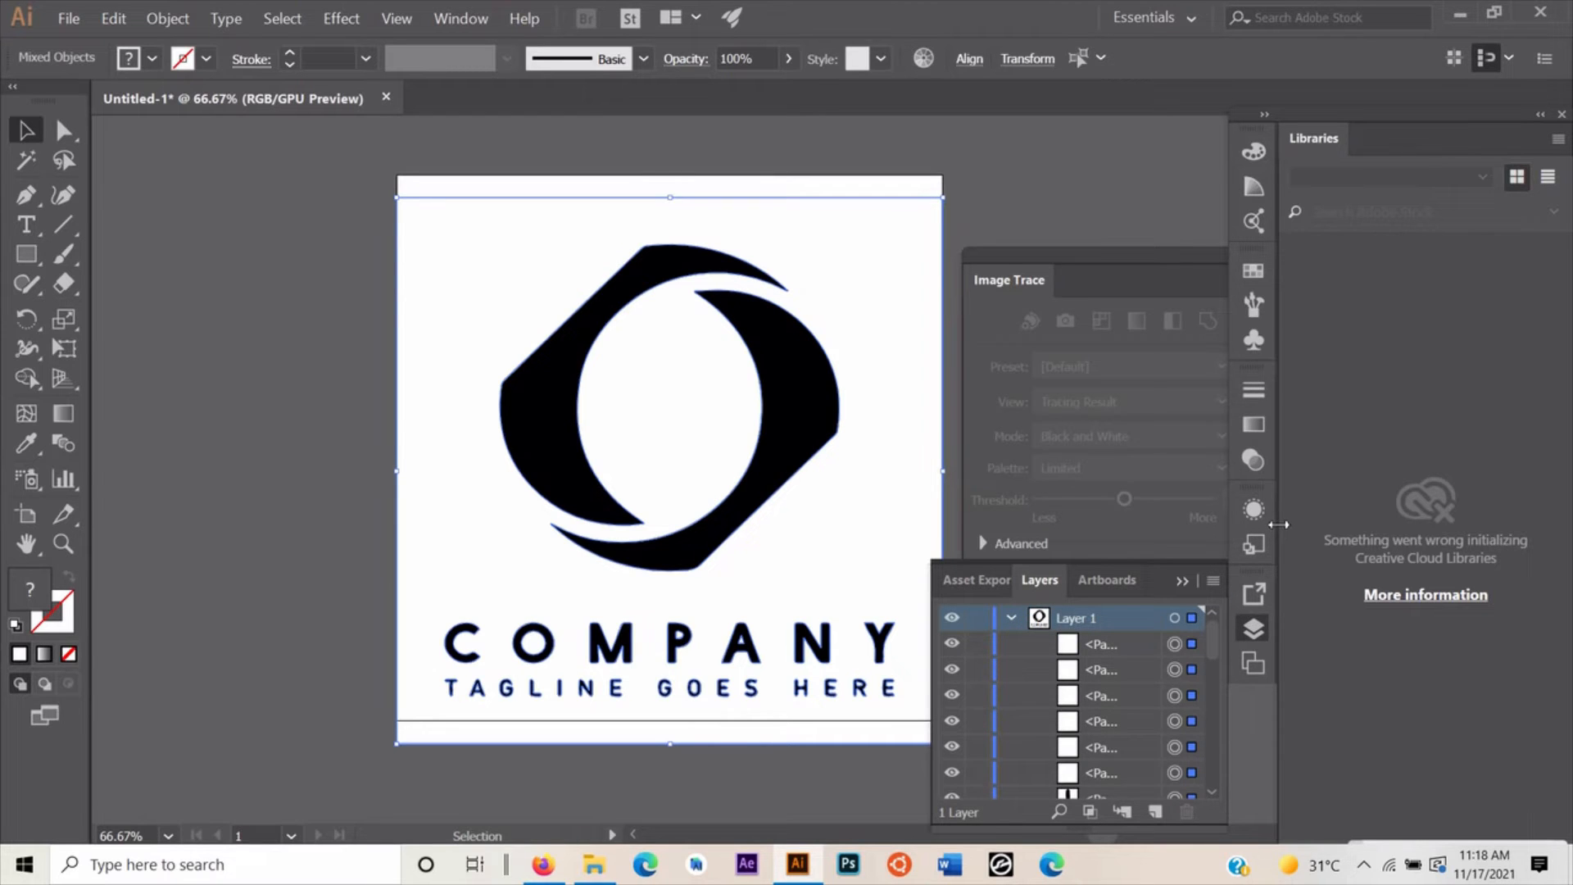
drag(1332, 541, 1428, 537)
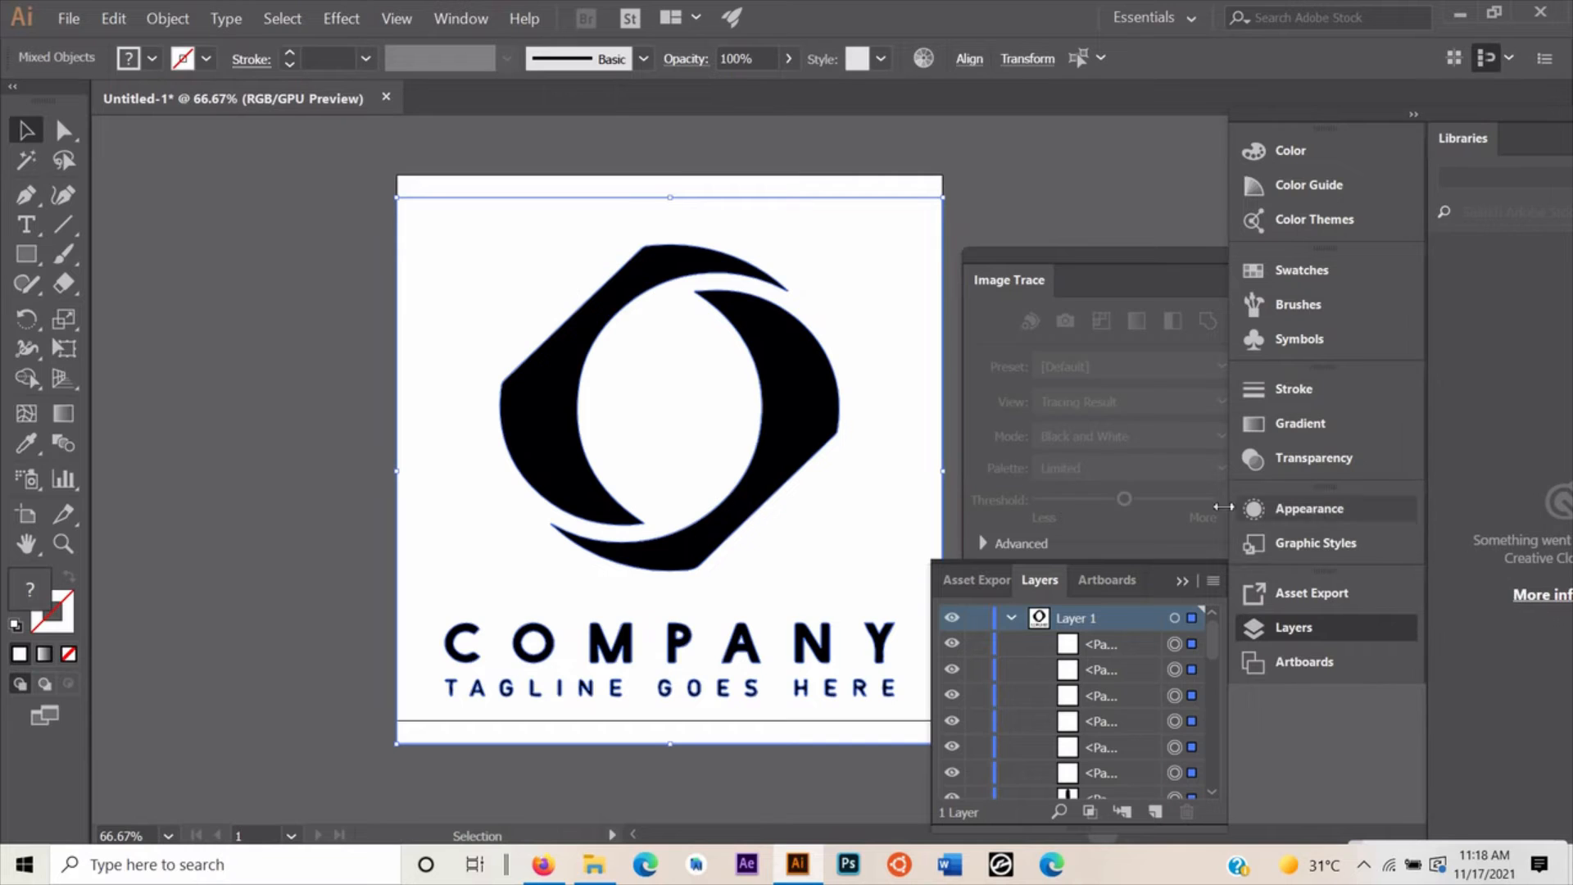
drag(1229, 508, 1436, 513)
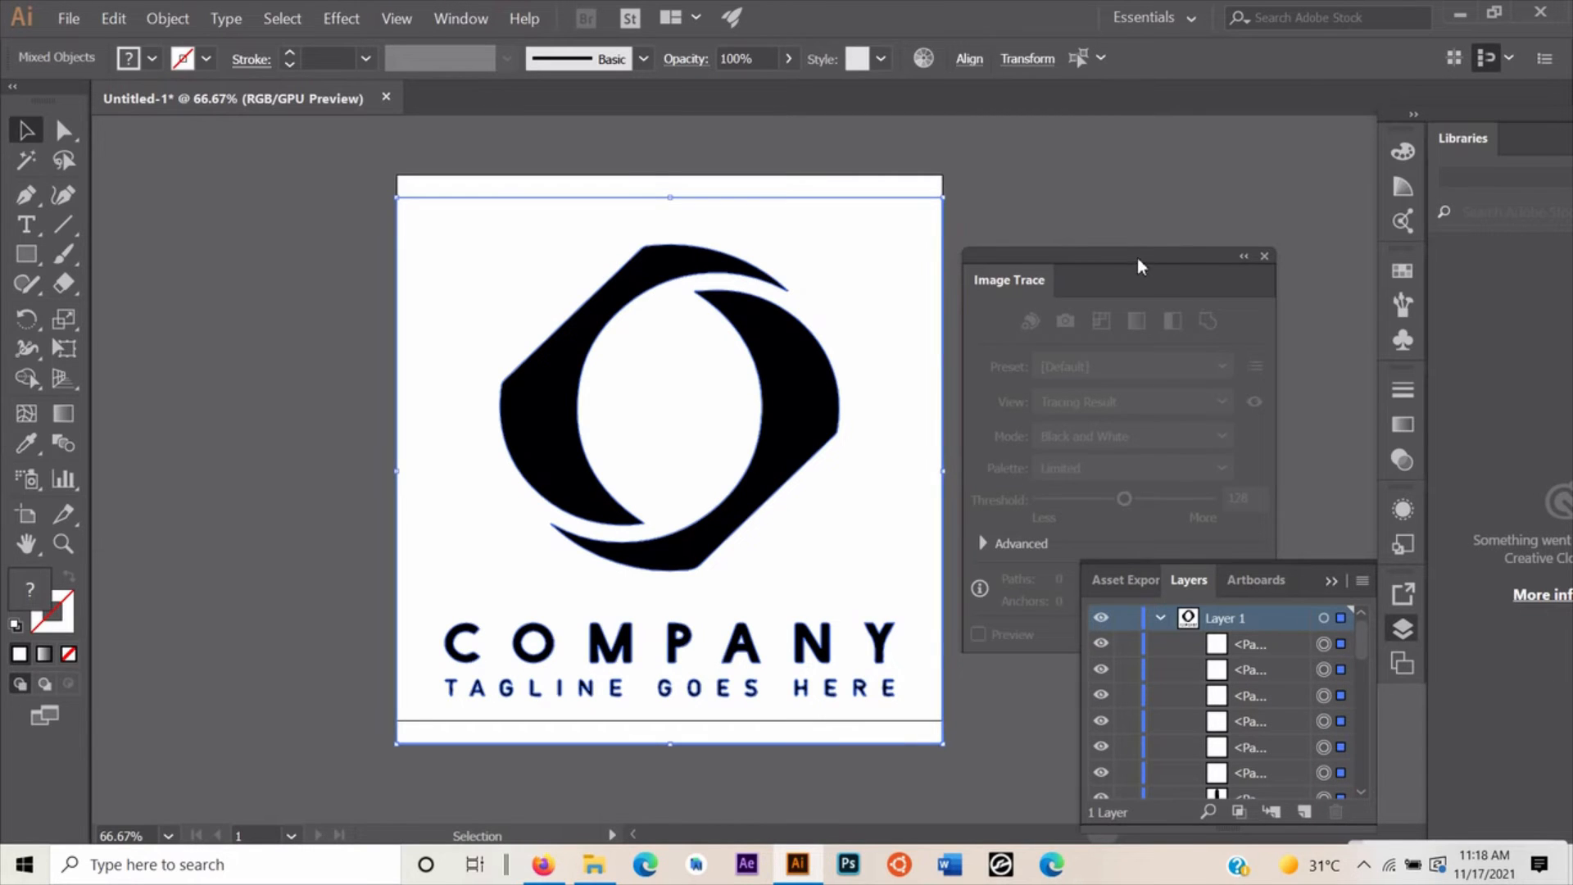
Move the Image Trace panel clear of the artboard and select the emblem's two crescent paths individually from the end of the layer list
mouse_move(1137, 261)
mouse_down()
mouse_move(1239, 270)
mouse_move(1294, 239)
mouse_move(1296, 123)
mouse_move(1283, 136)
mouse_up()
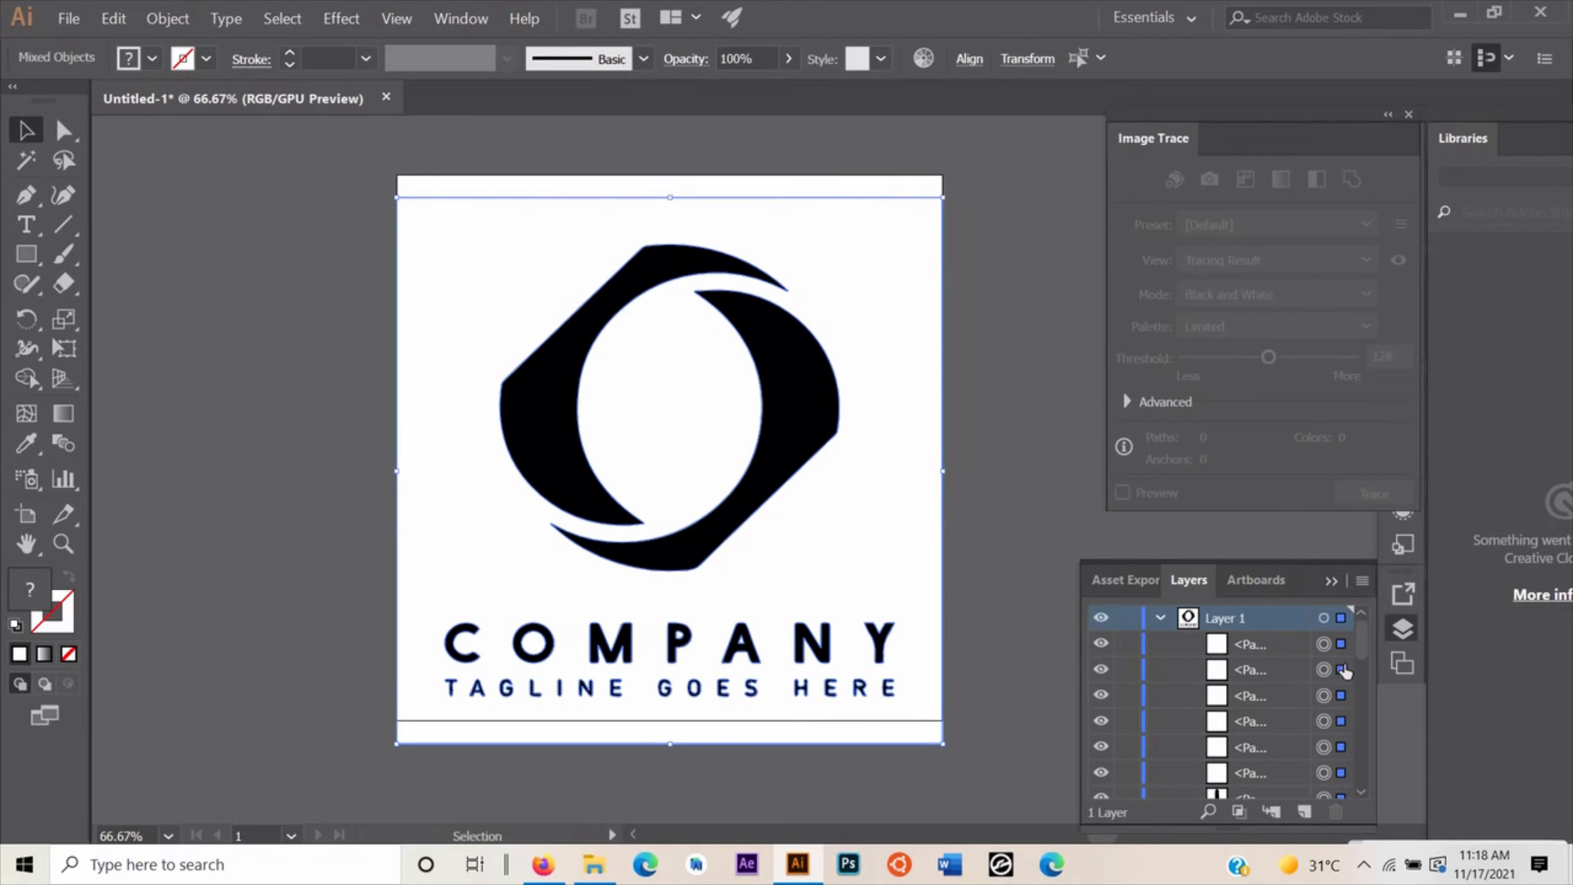
drag(1363, 649, 1367, 785)
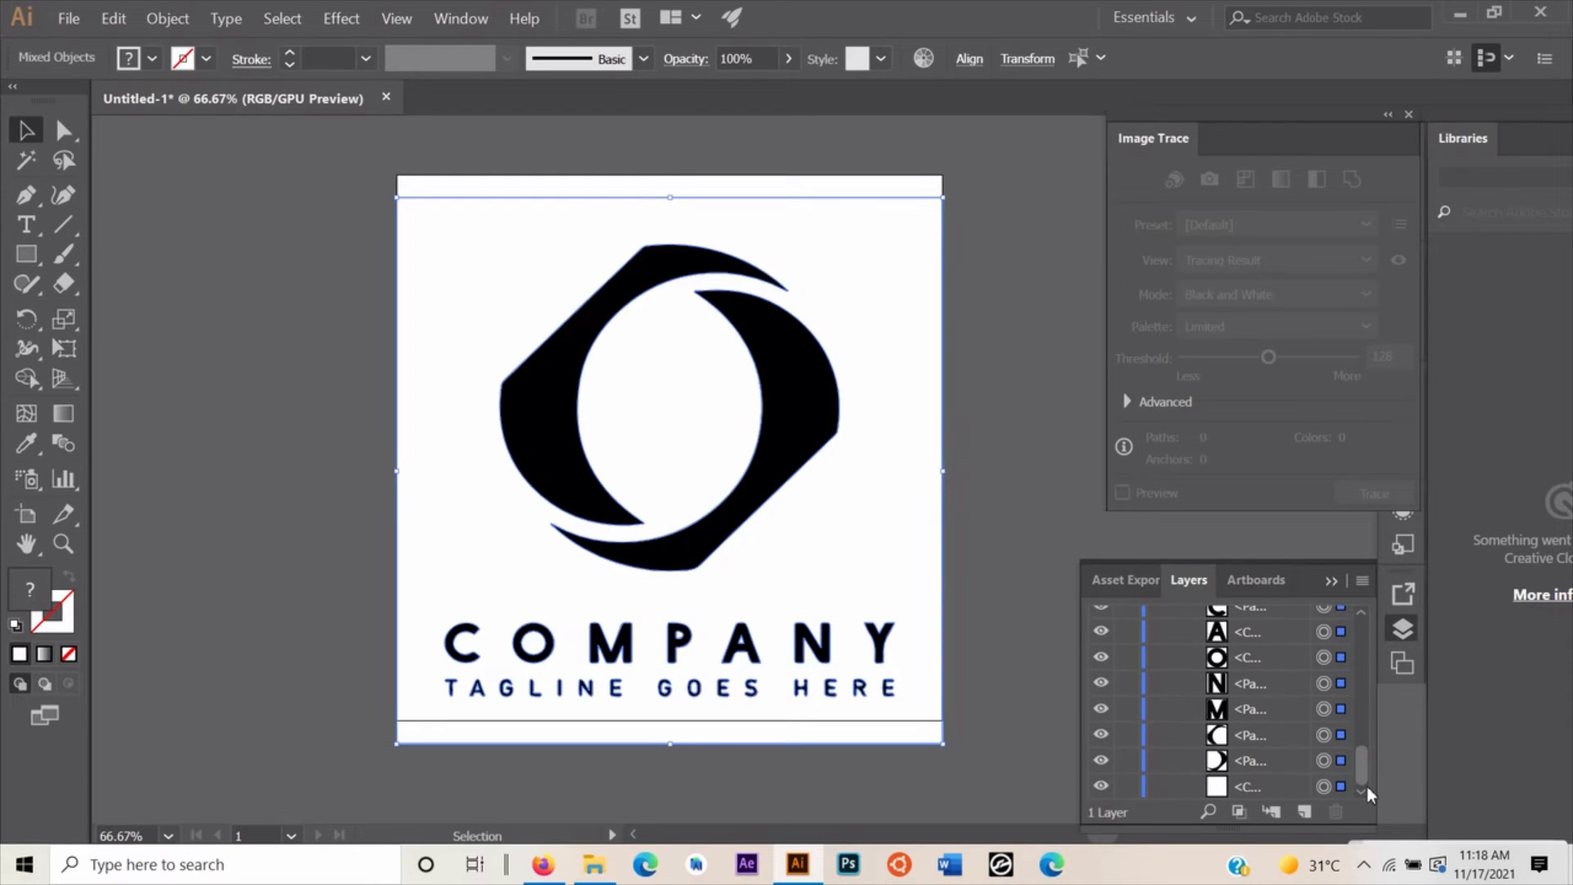
click(1323, 735)
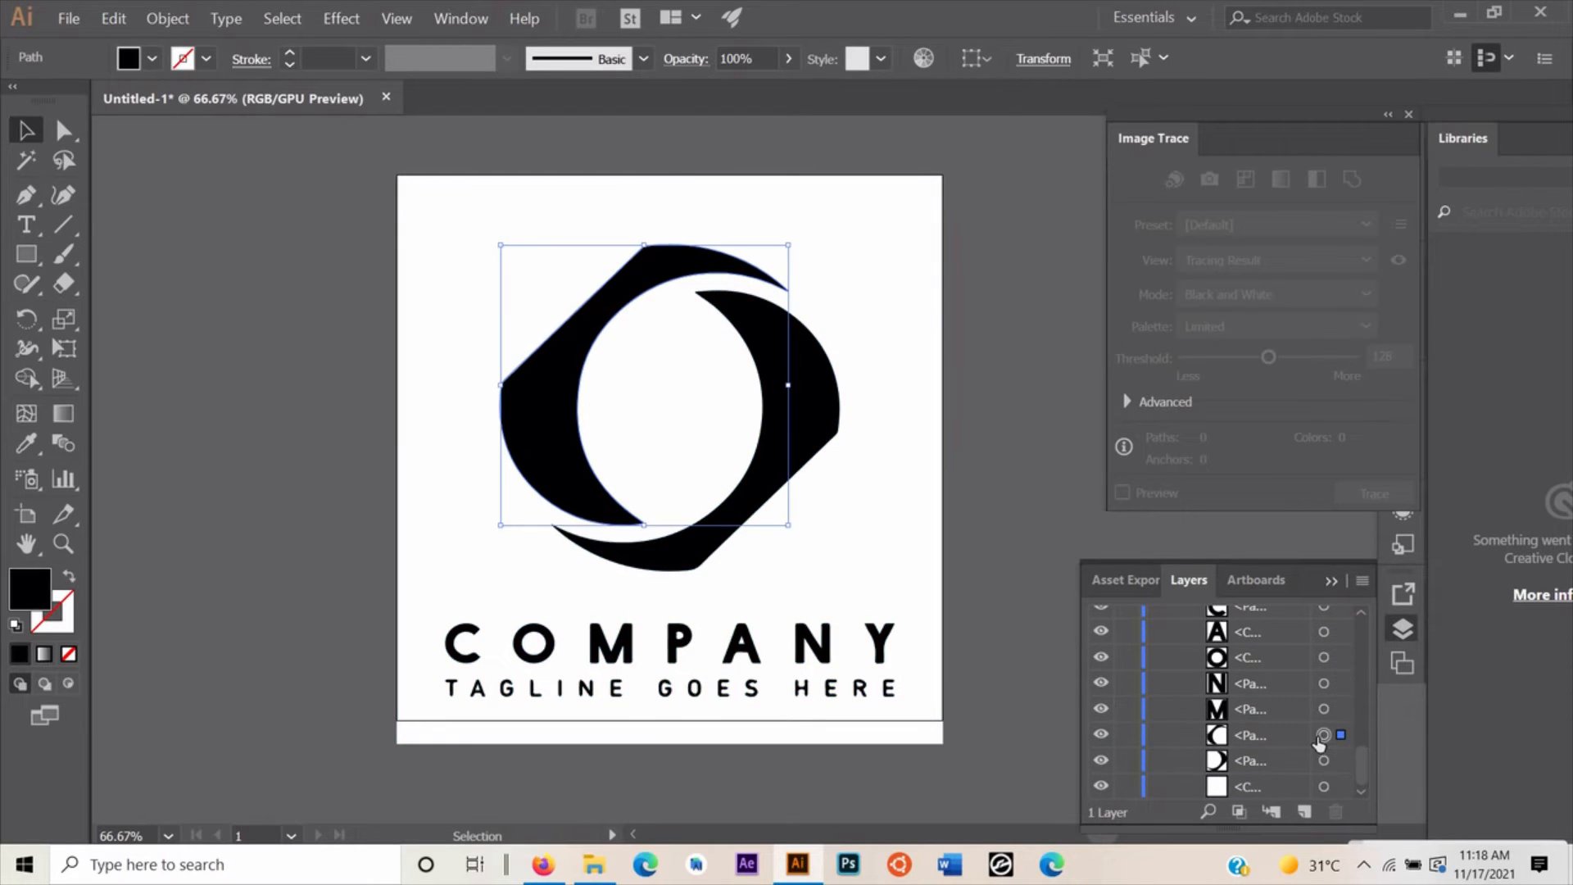
click(1323, 761)
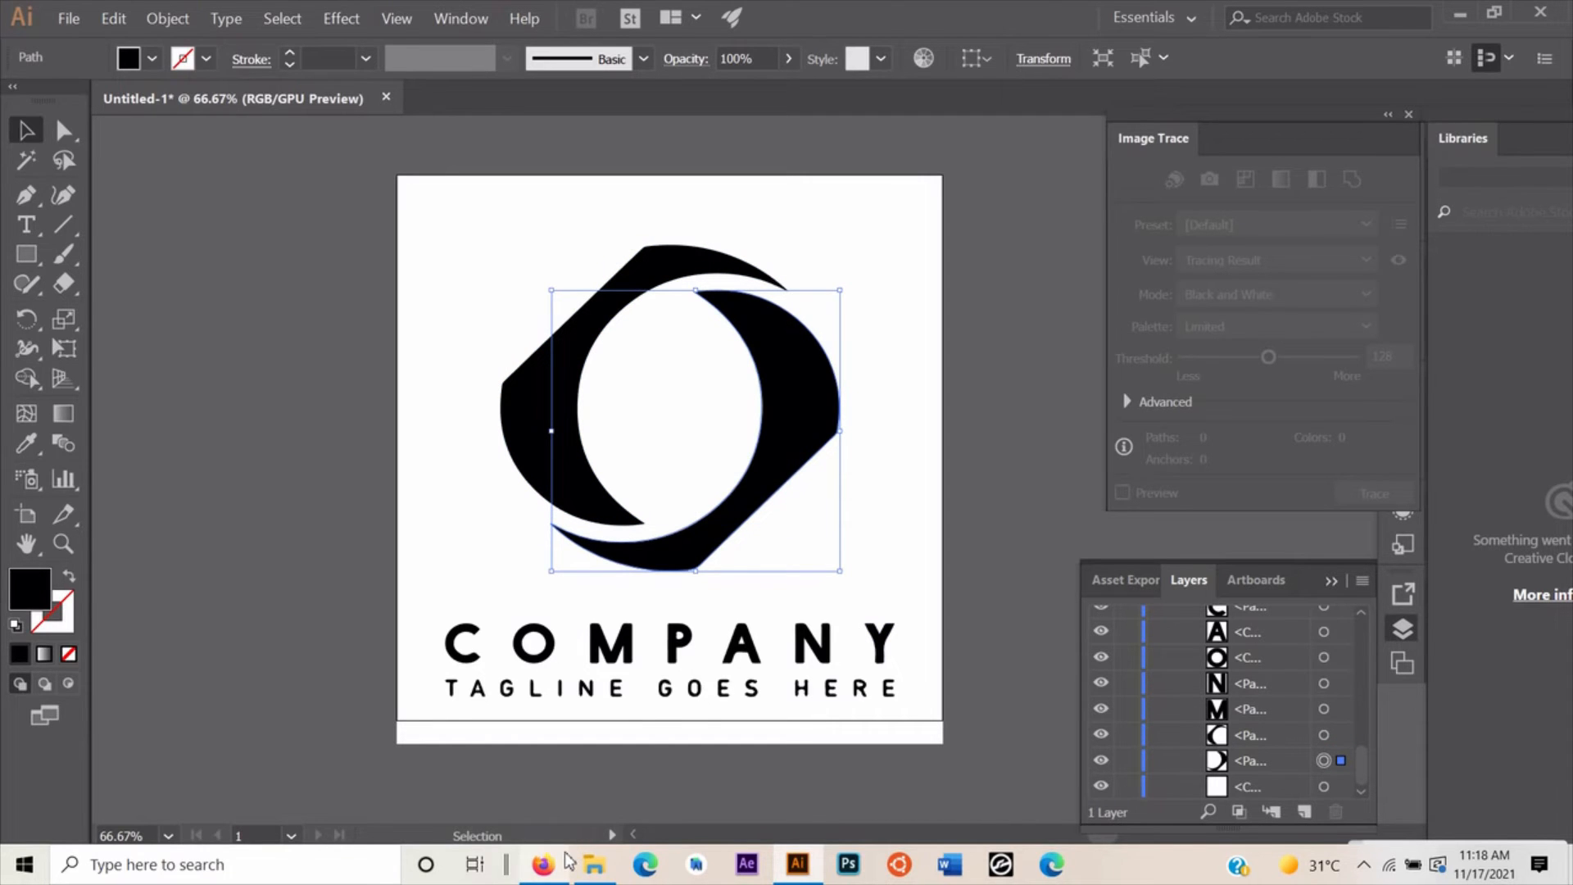
Place the original Logo.jpg from the IMages folder beside the artboard as a colour reference
mouse_move(593, 875)
click(592, 811)
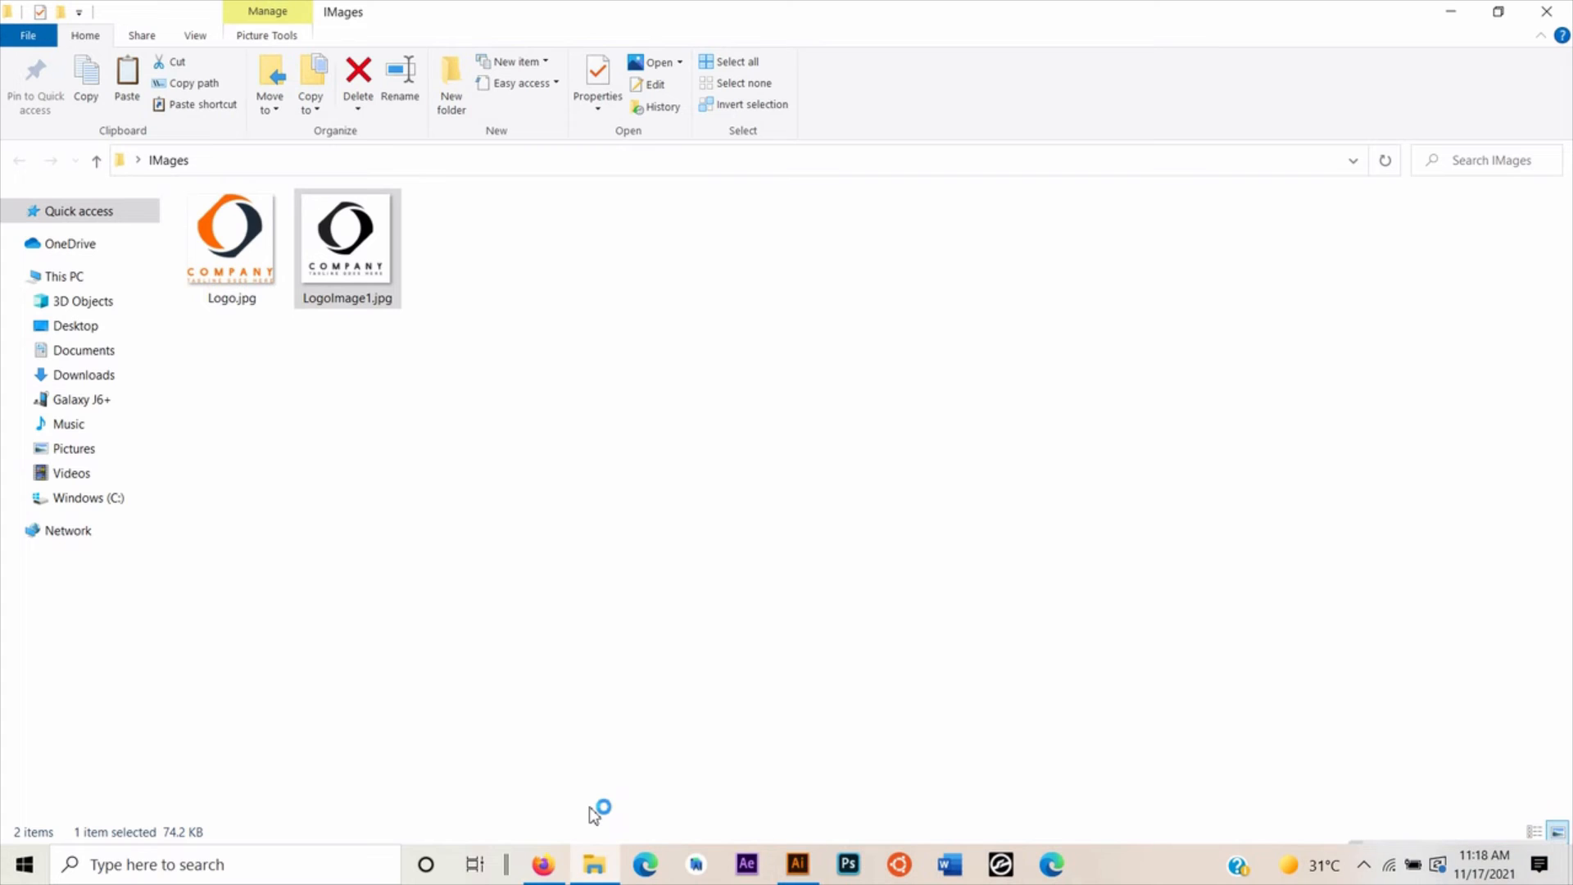
drag(228, 277, 326, 487)
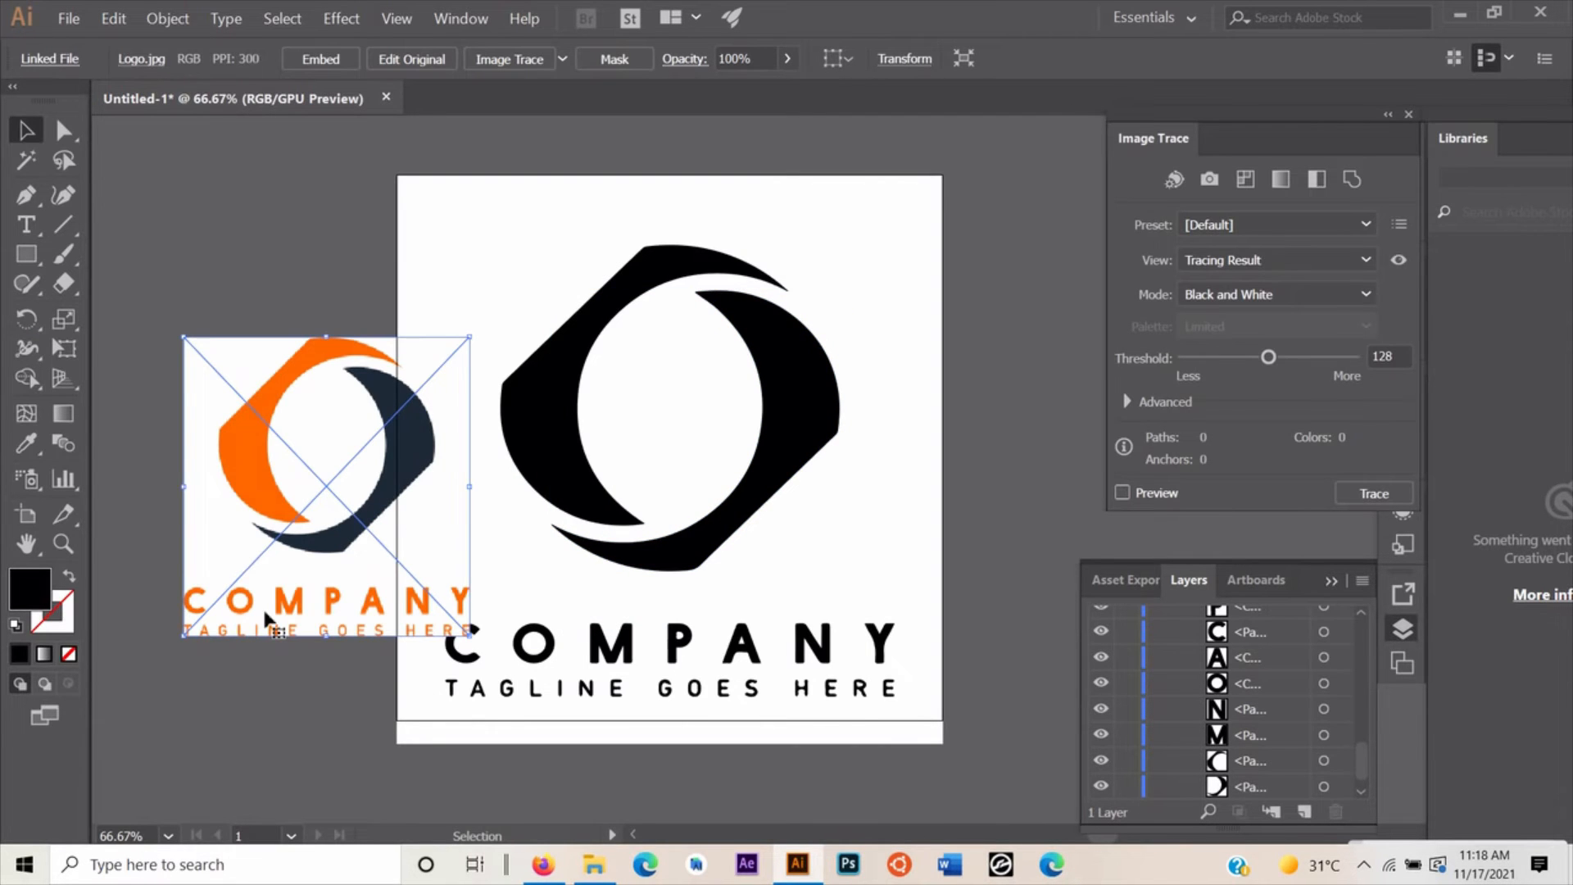
Fill the emblem's upper-left crescent with the orange sampled from the placed colour logo using the Eyedropper
click(555, 473)
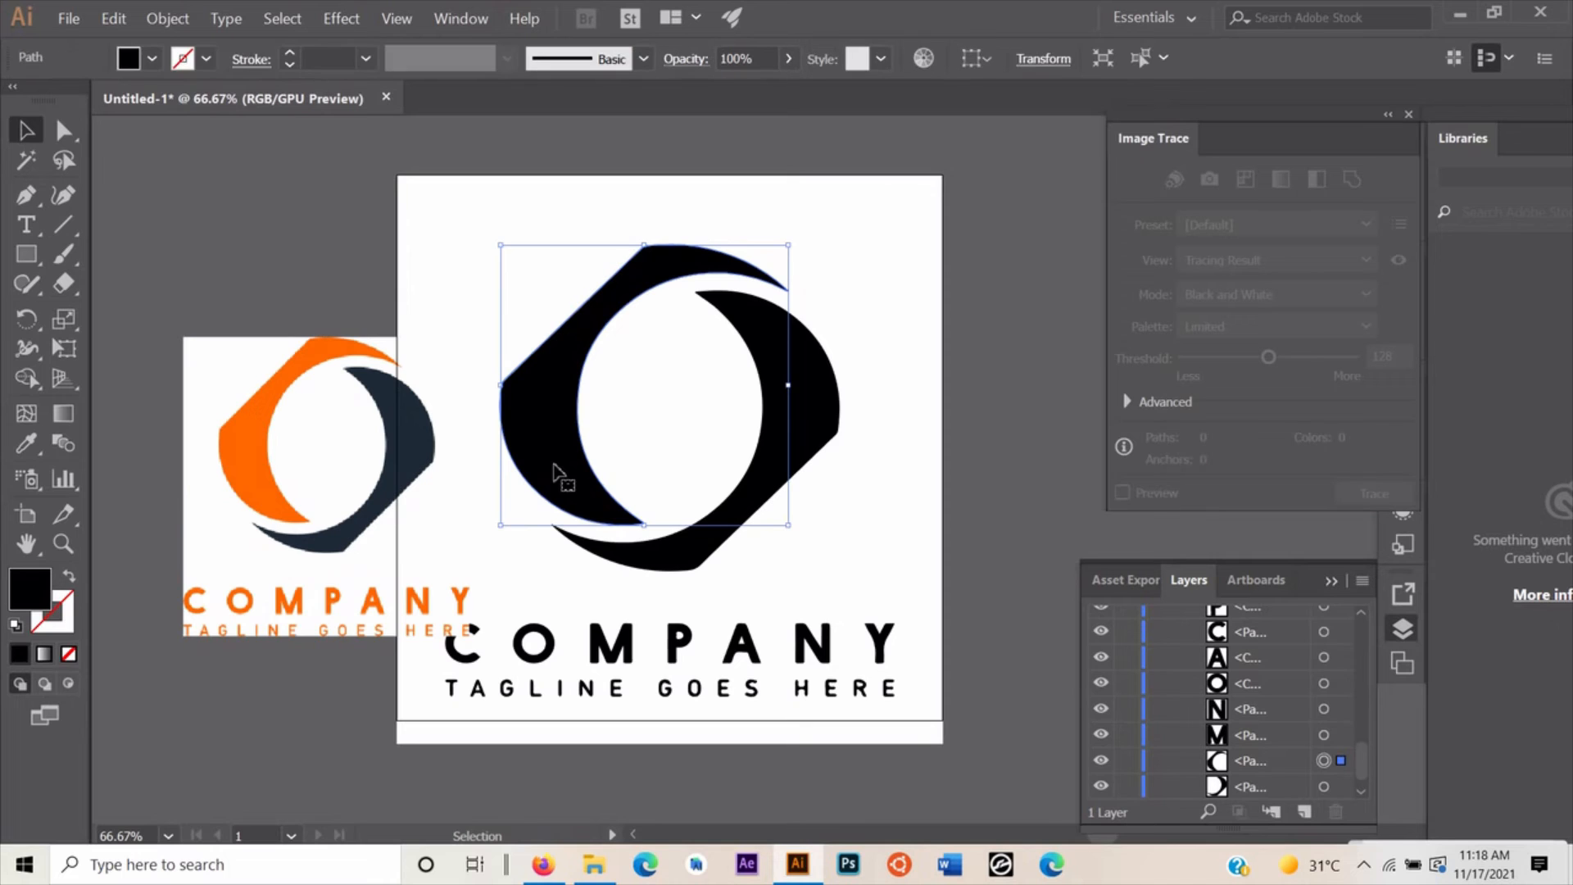
click(25, 449)
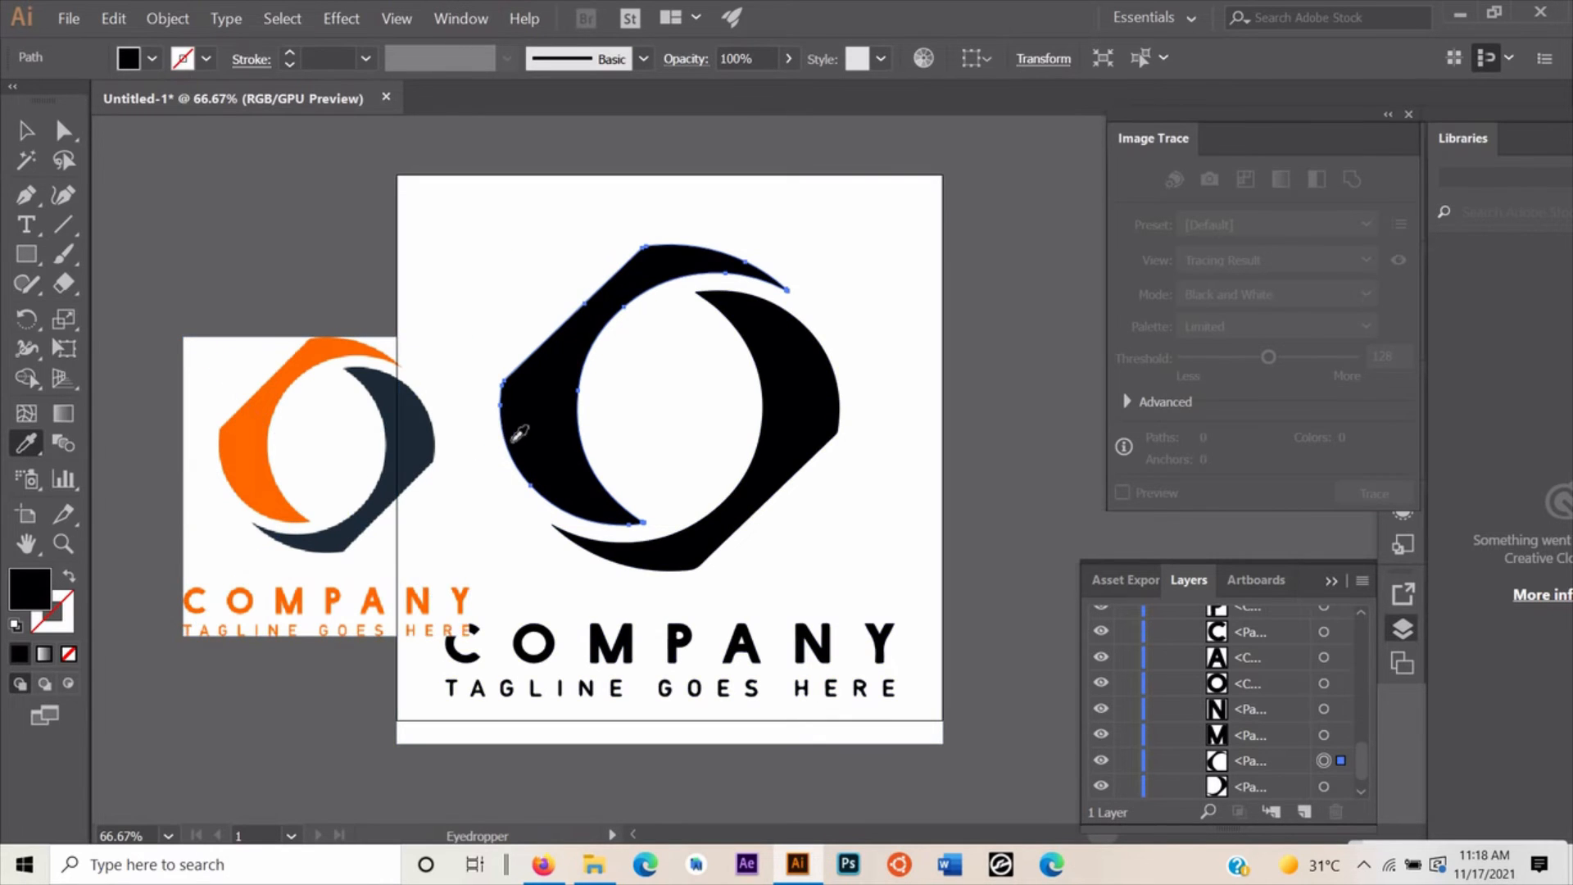
click(271, 404)
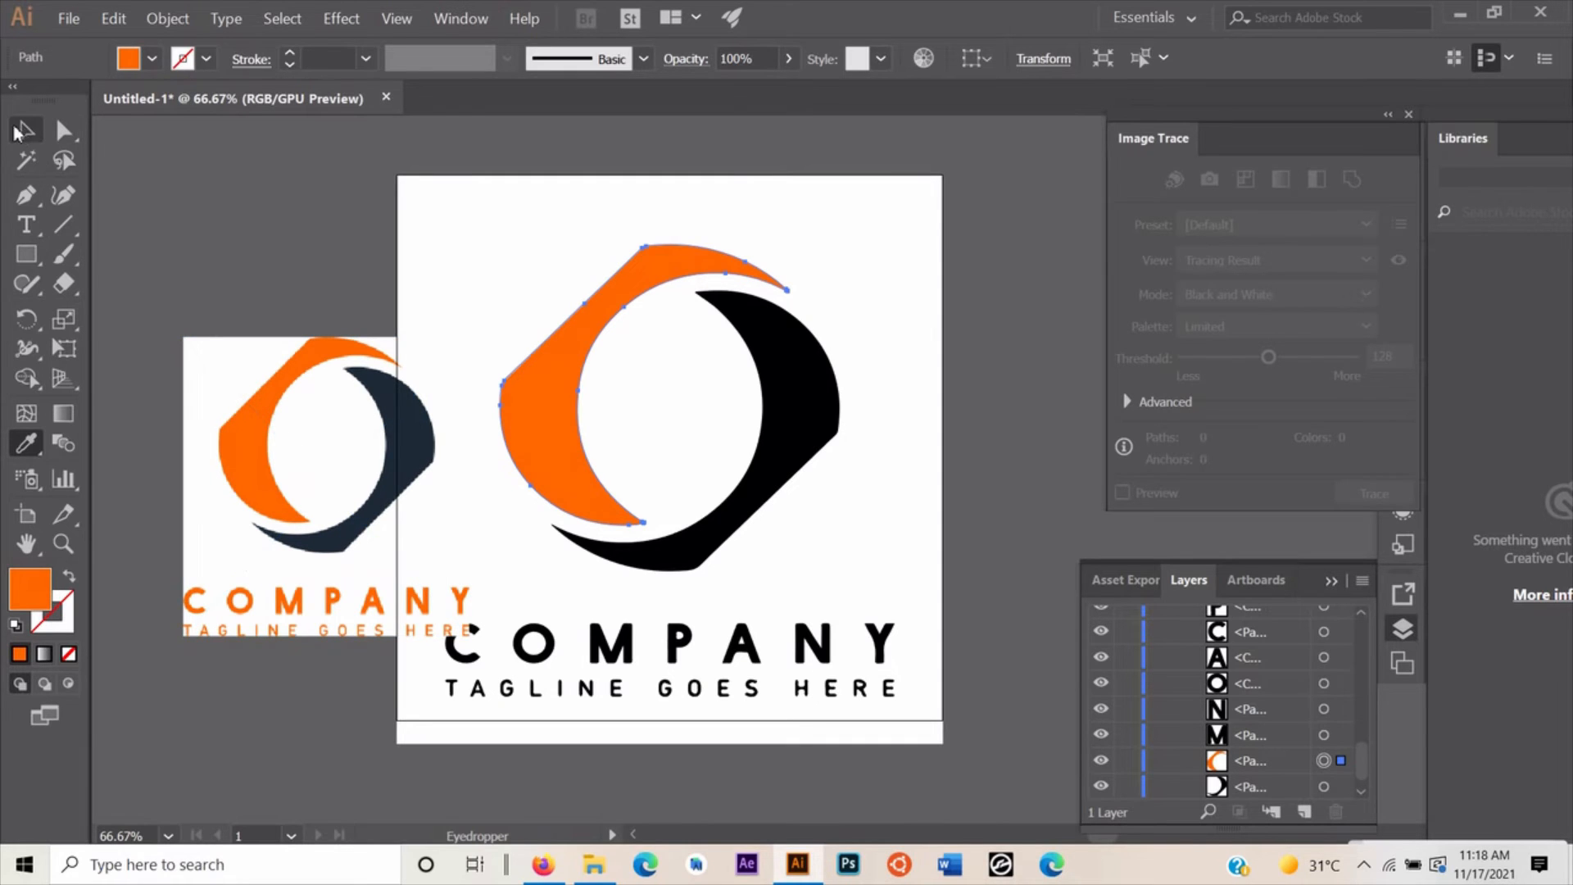
click(26, 131)
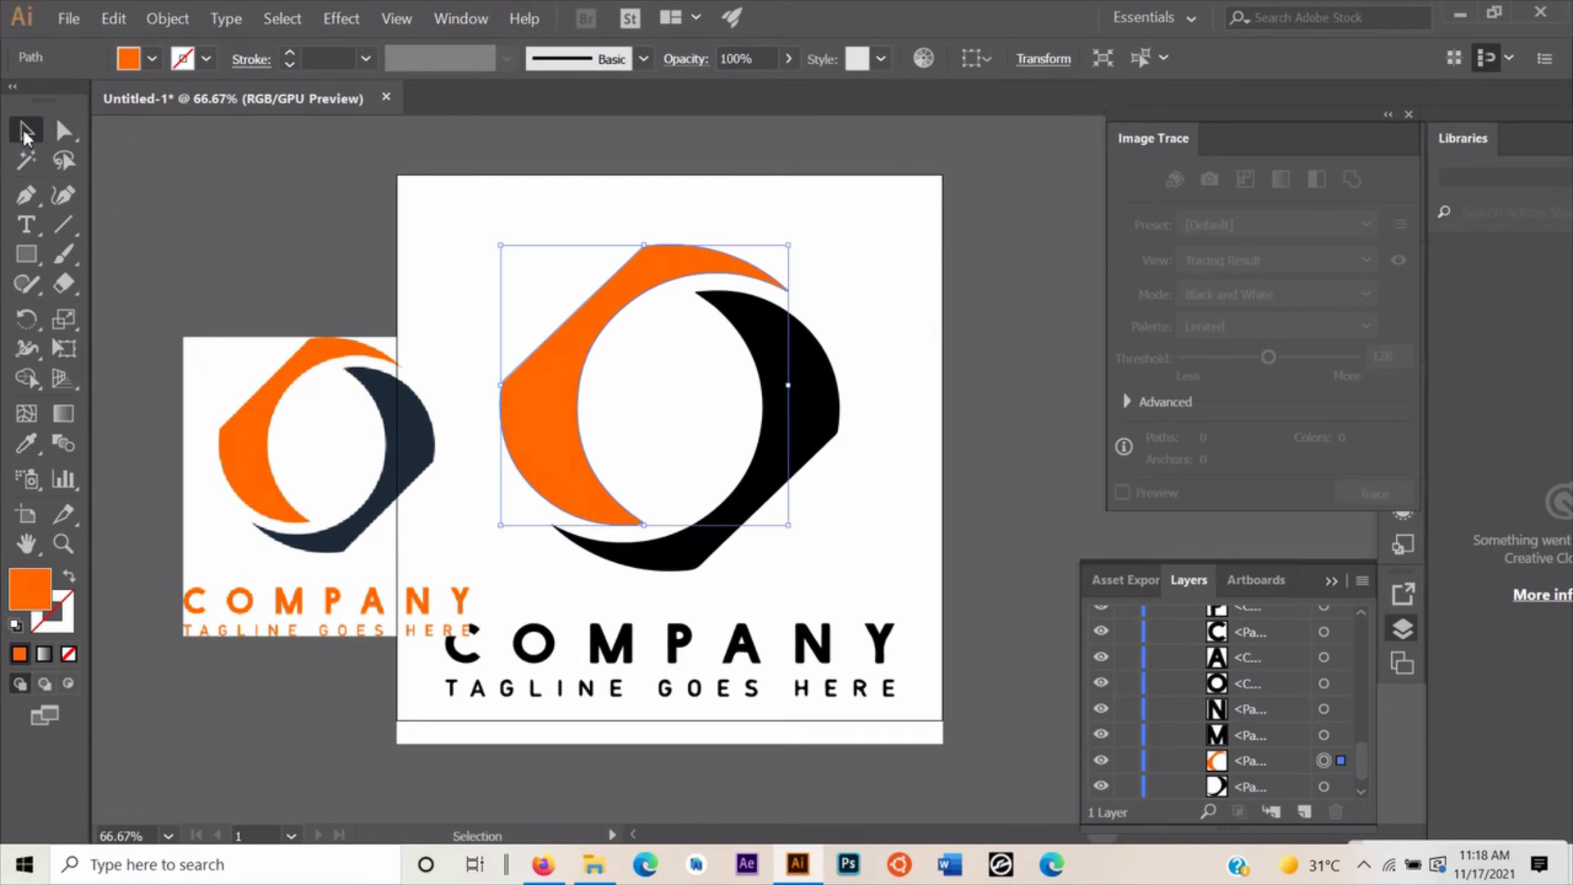
Fill the emblem's lower-right crescent with the dark navy sampled from the placed colour logo
click(819, 422)
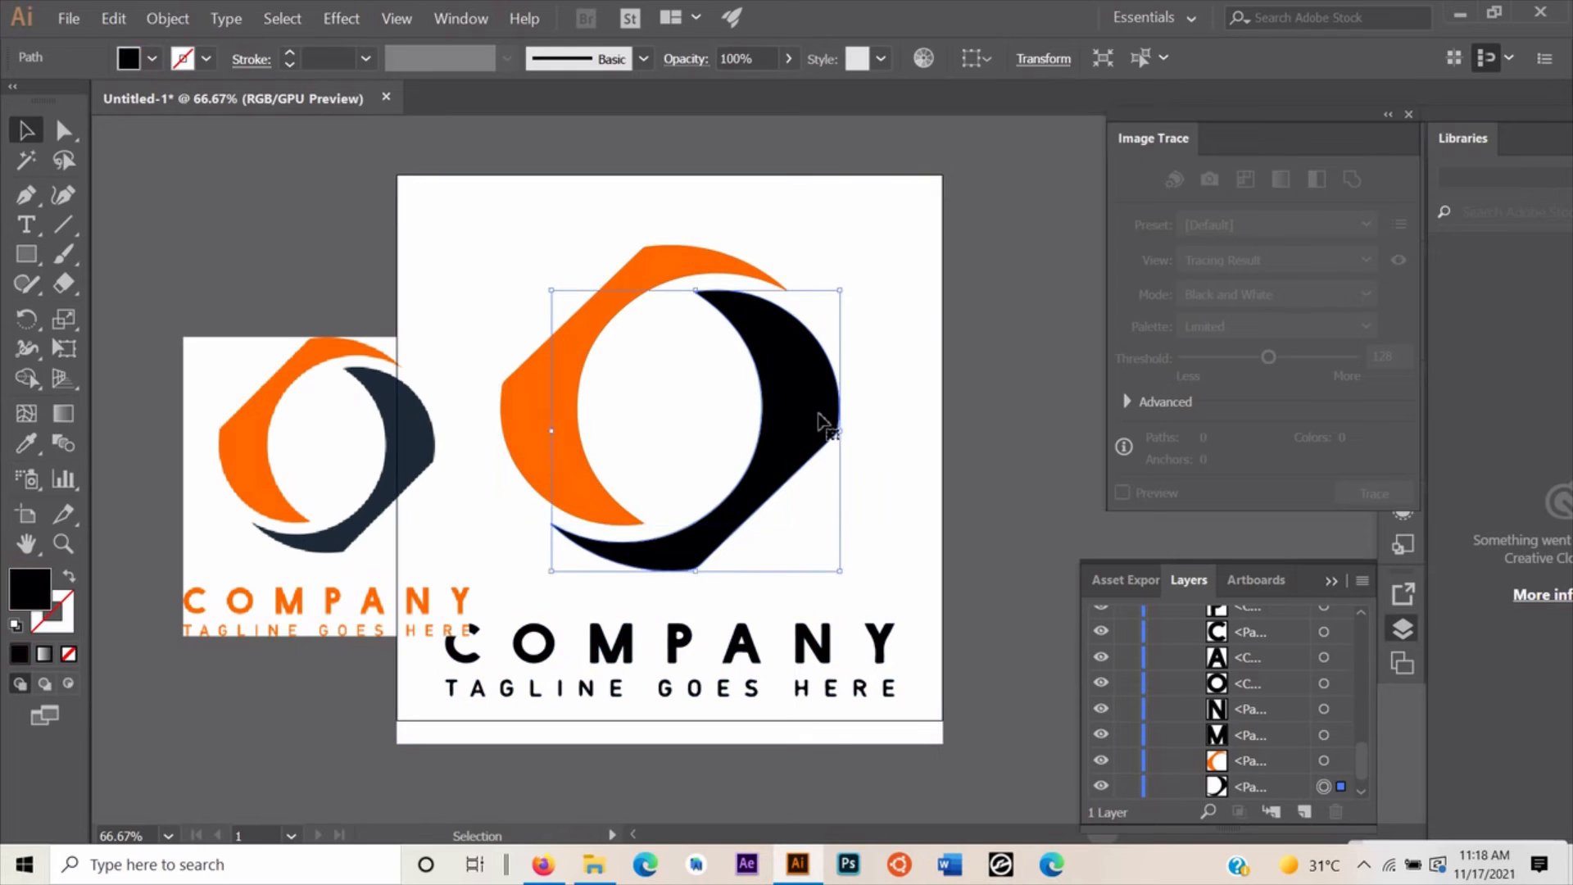
click(26, 446)
click(422, 444)
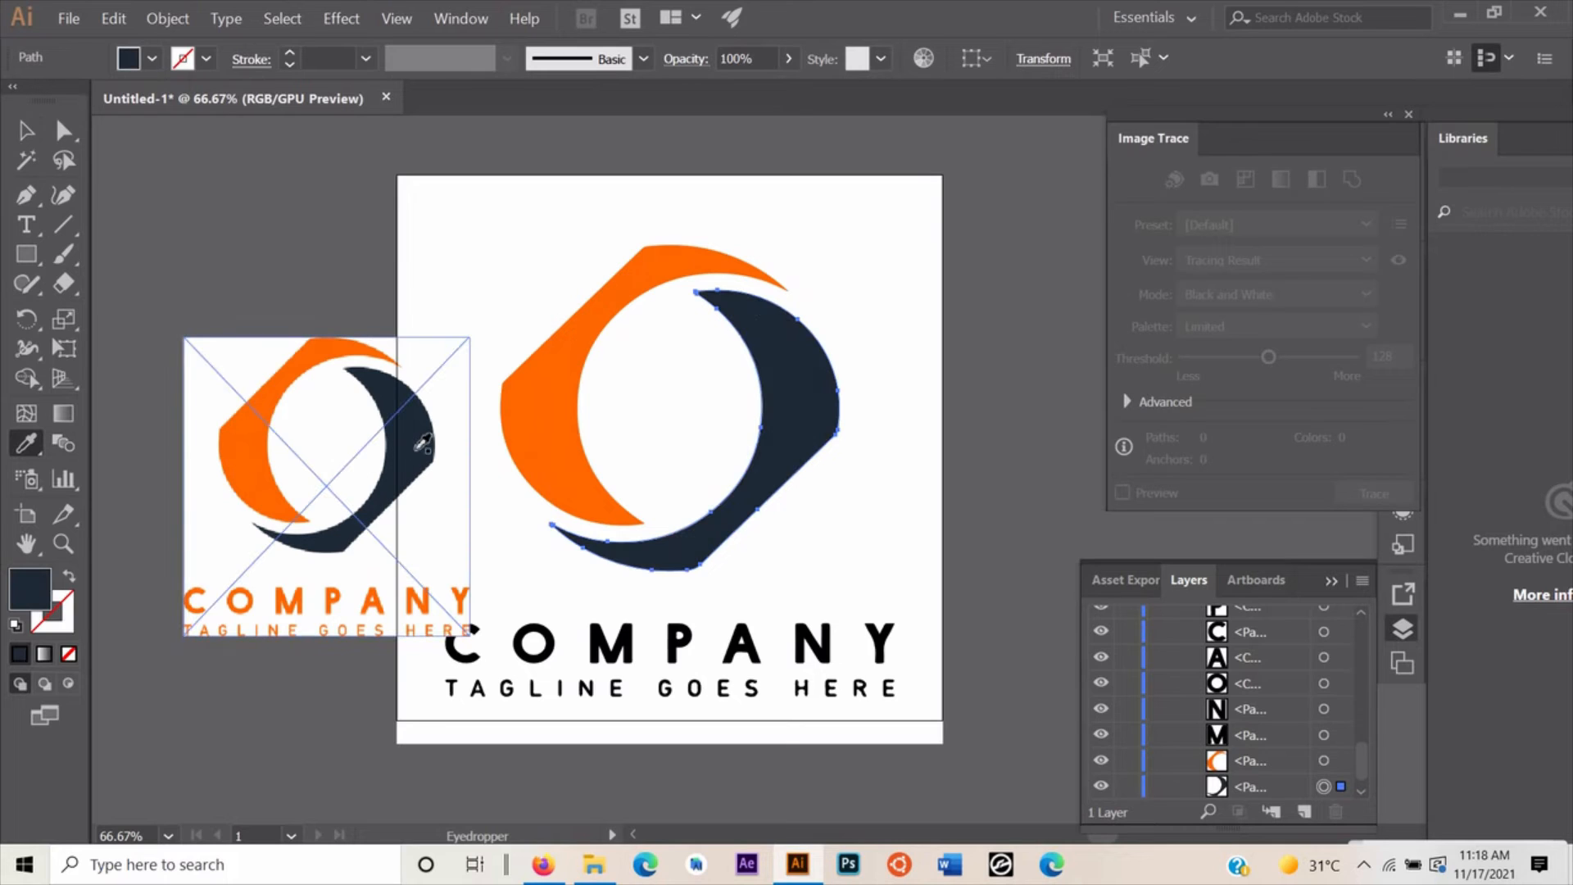
click(25, 131)
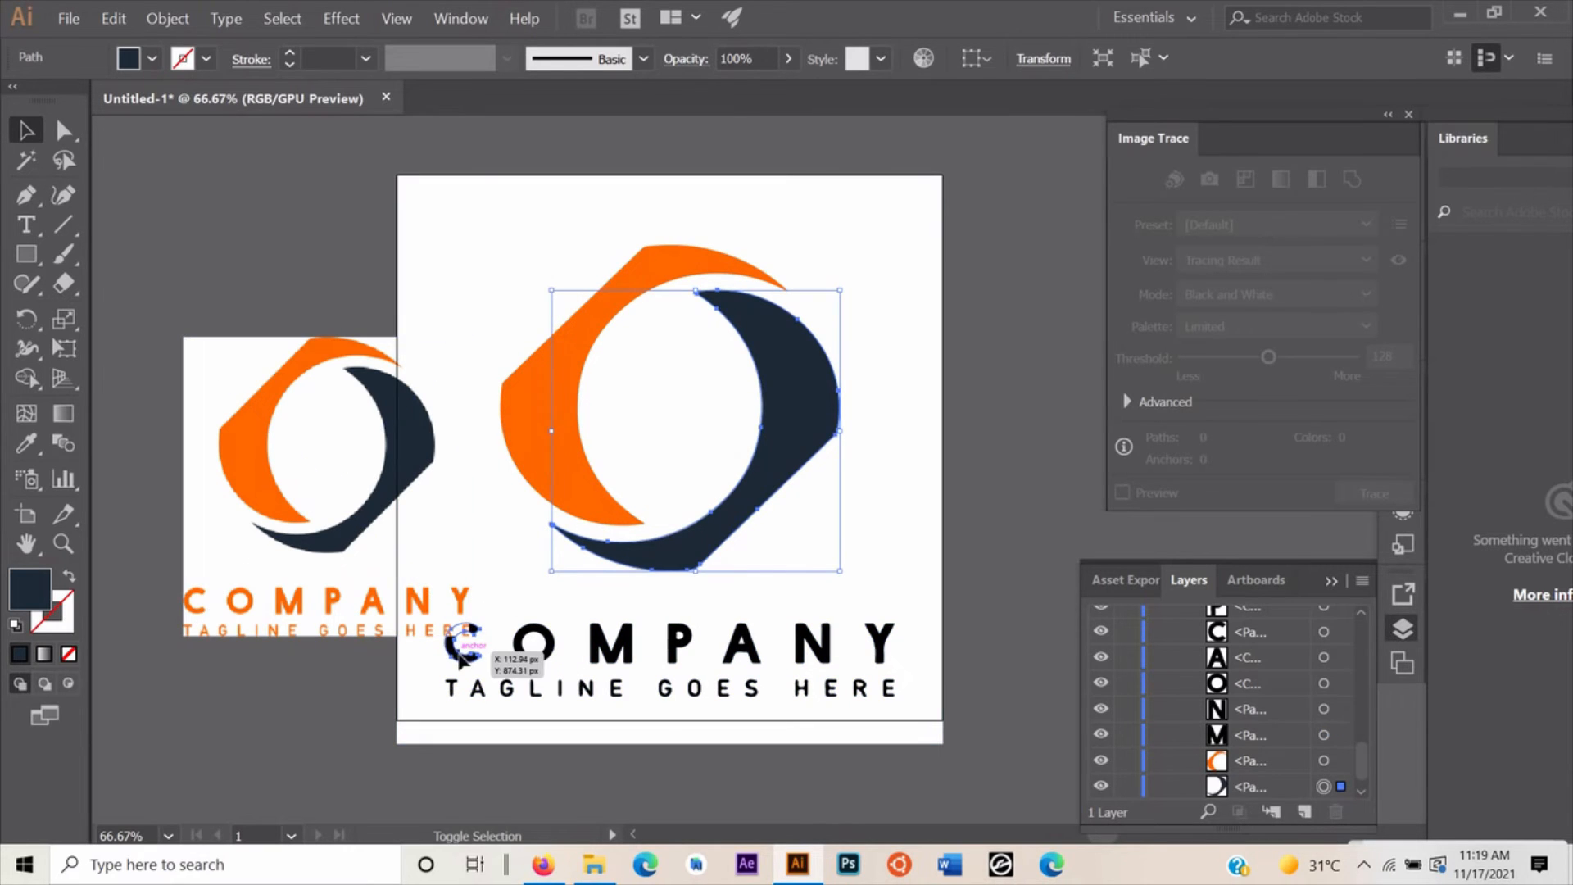
Select the letters of COMPANY and TAGLINE GOES HERE together and fill them with the orange sampled from the placed logo's text
shift+click(461, 655)
click(345, 650)
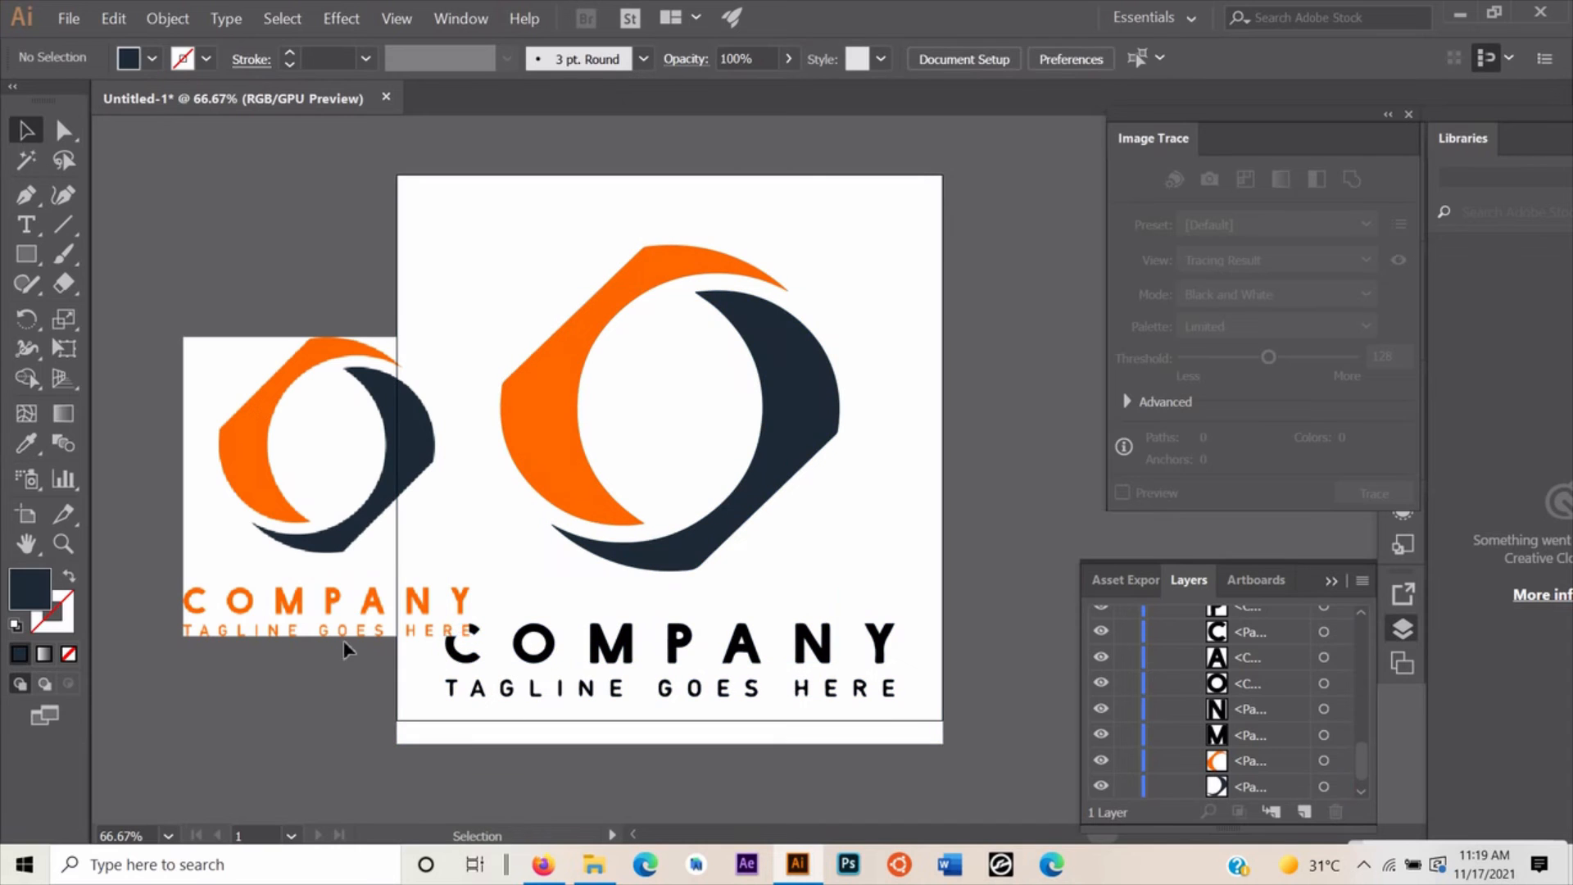
click(471, 658)
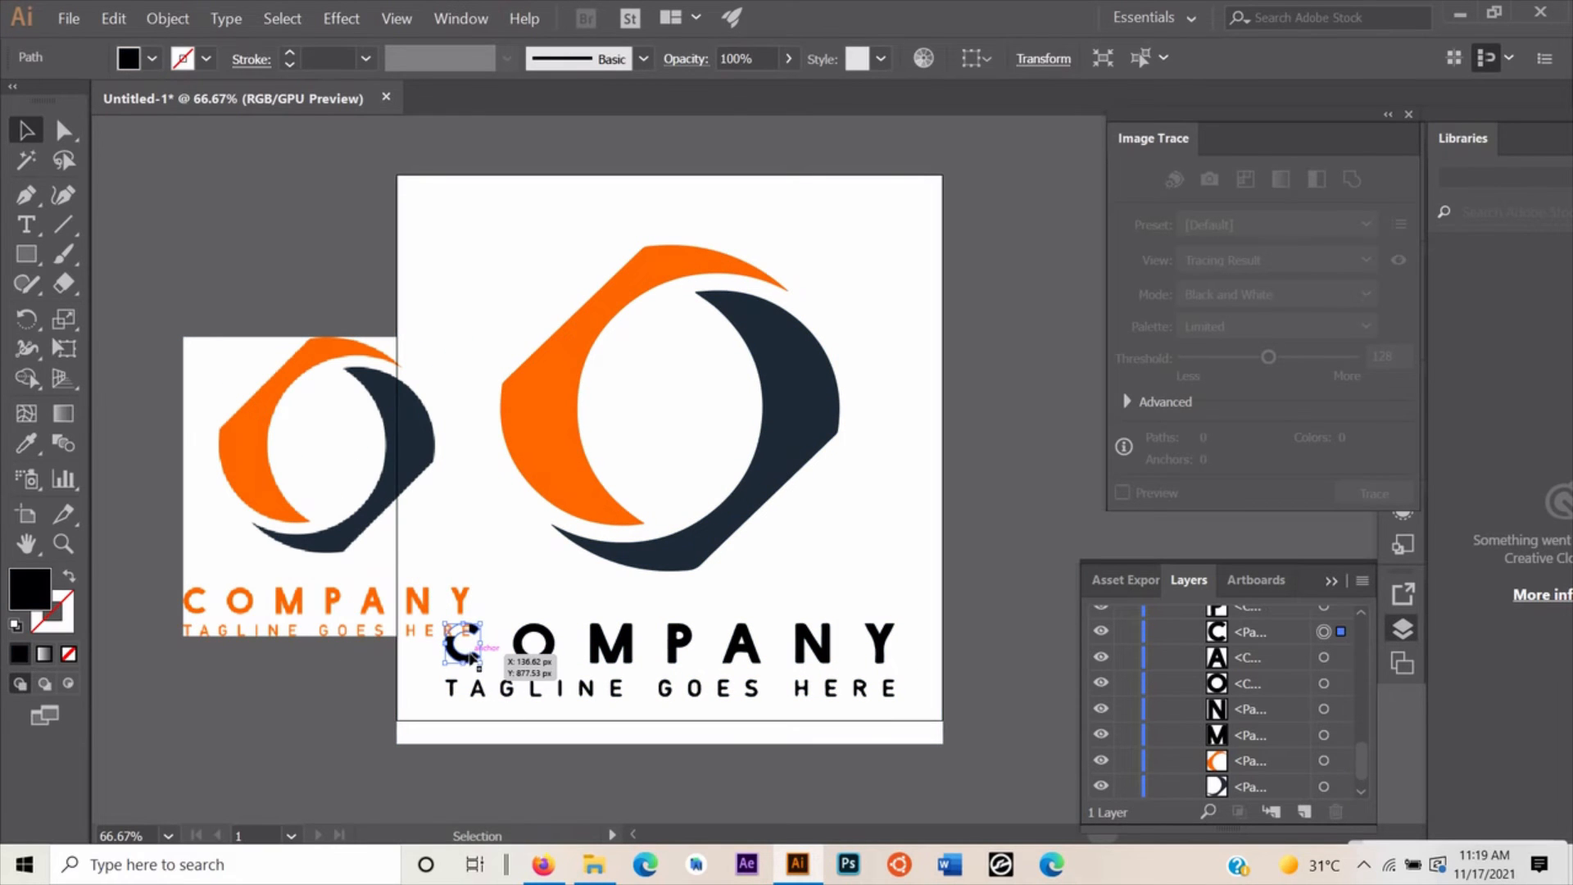
shift+click(613, 649)
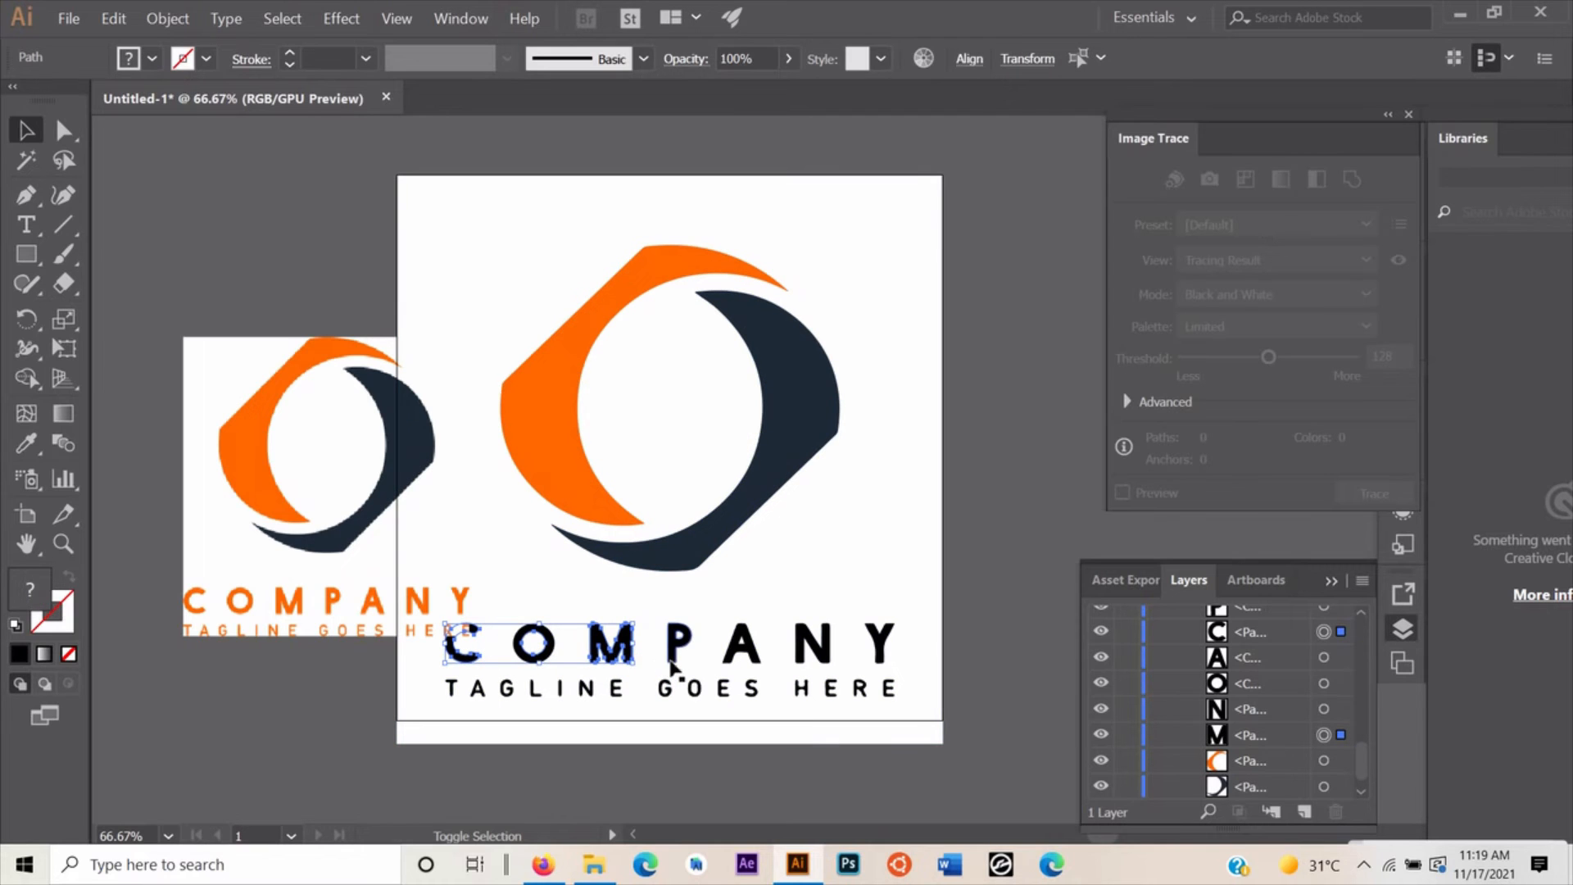
shift+click(671, 660)
shift+click(740, 651)
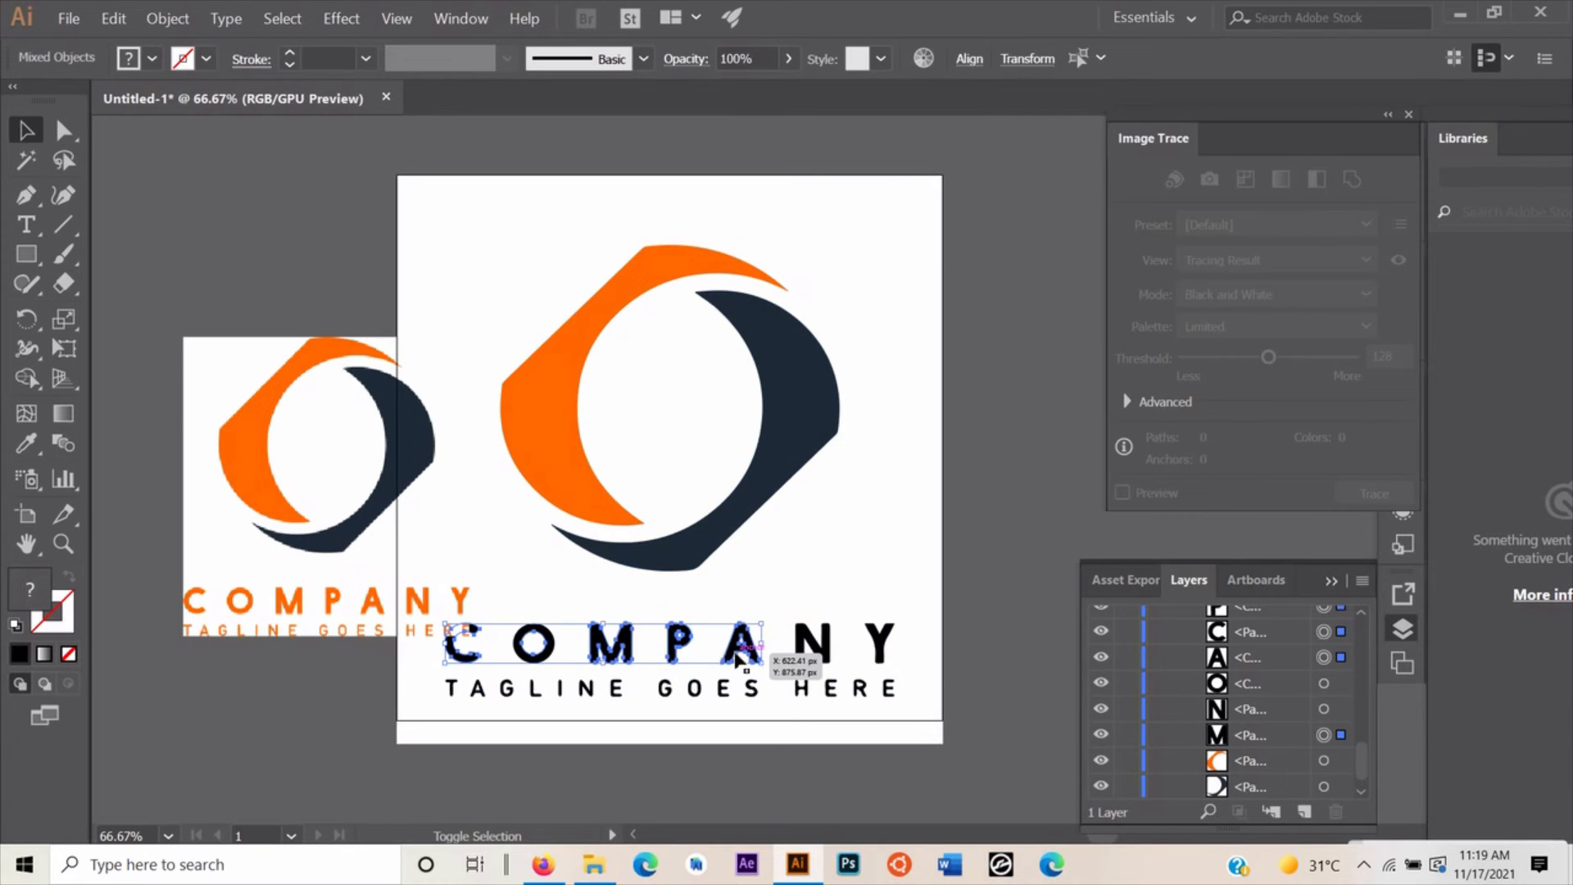
shift+click(810, 649)
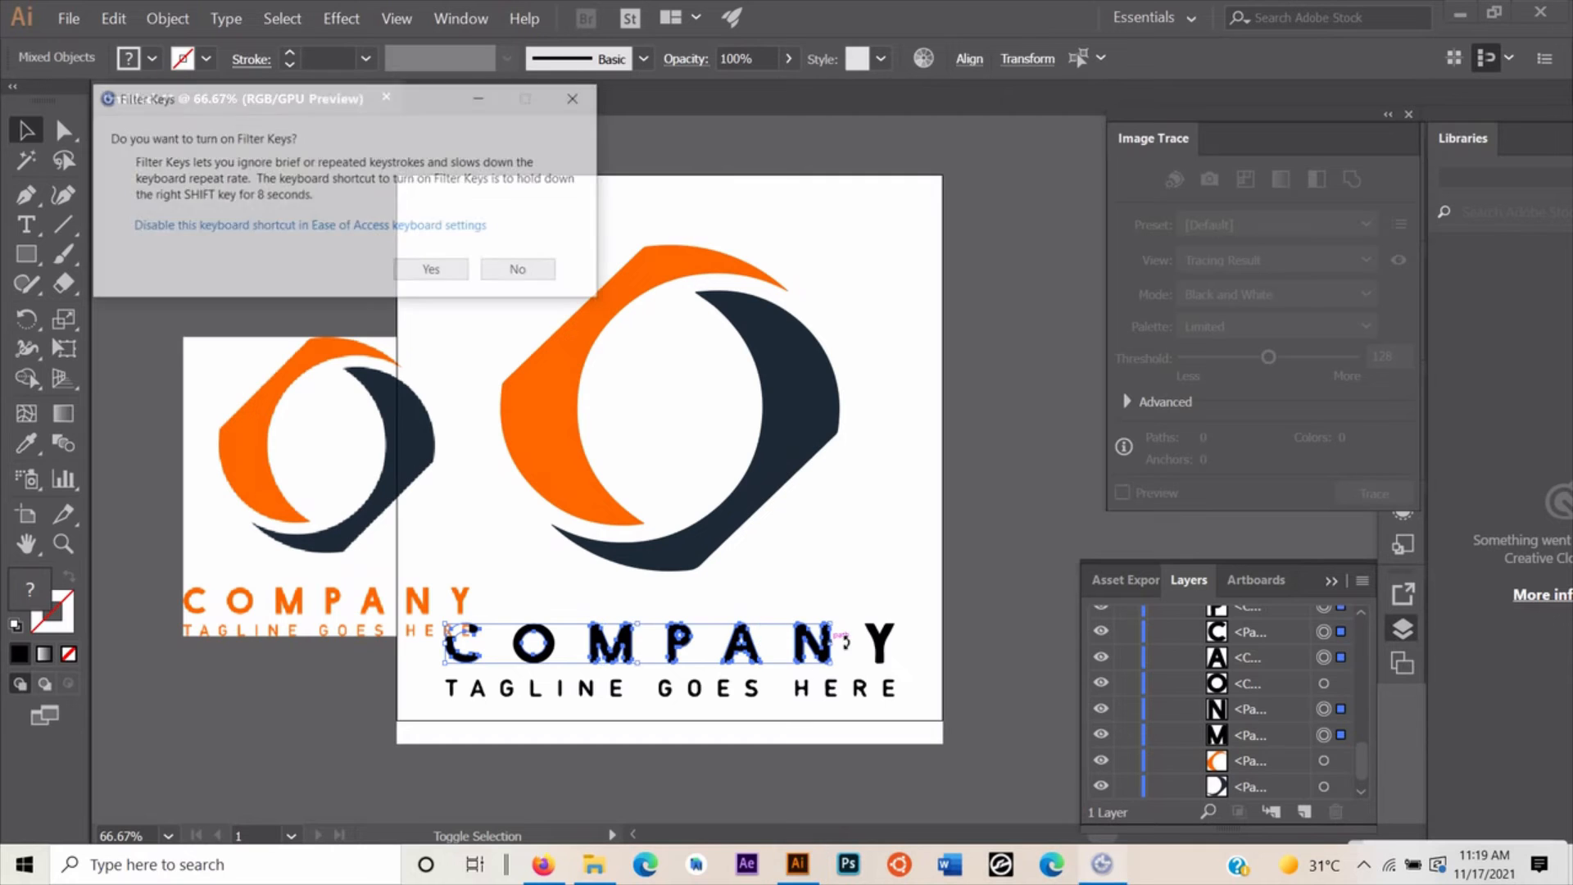
click(521, 272)
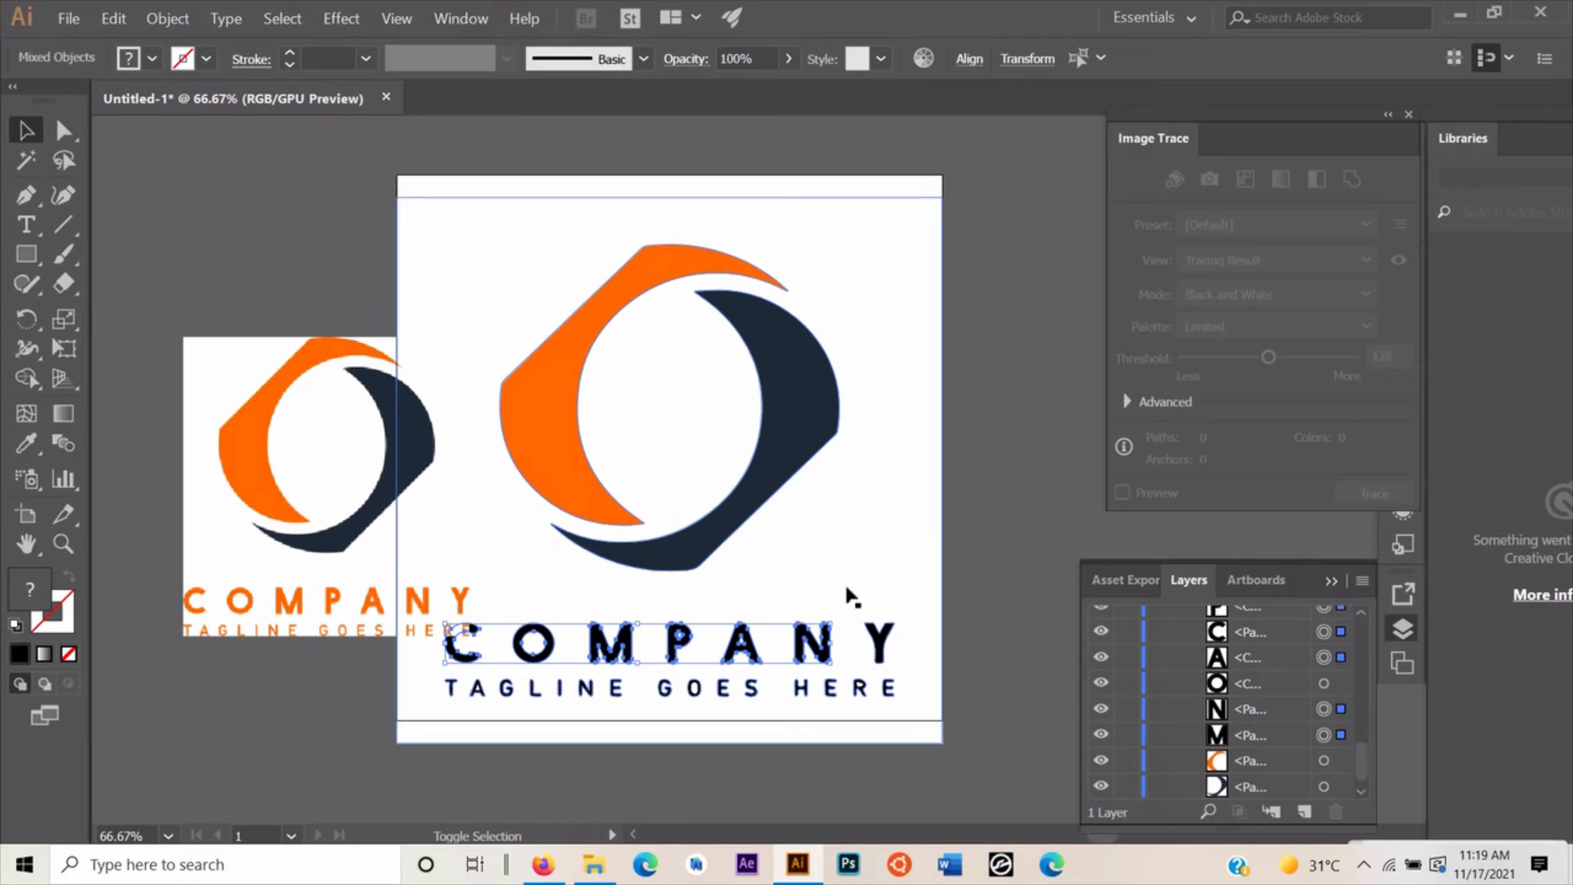
shift+click(882, 649)
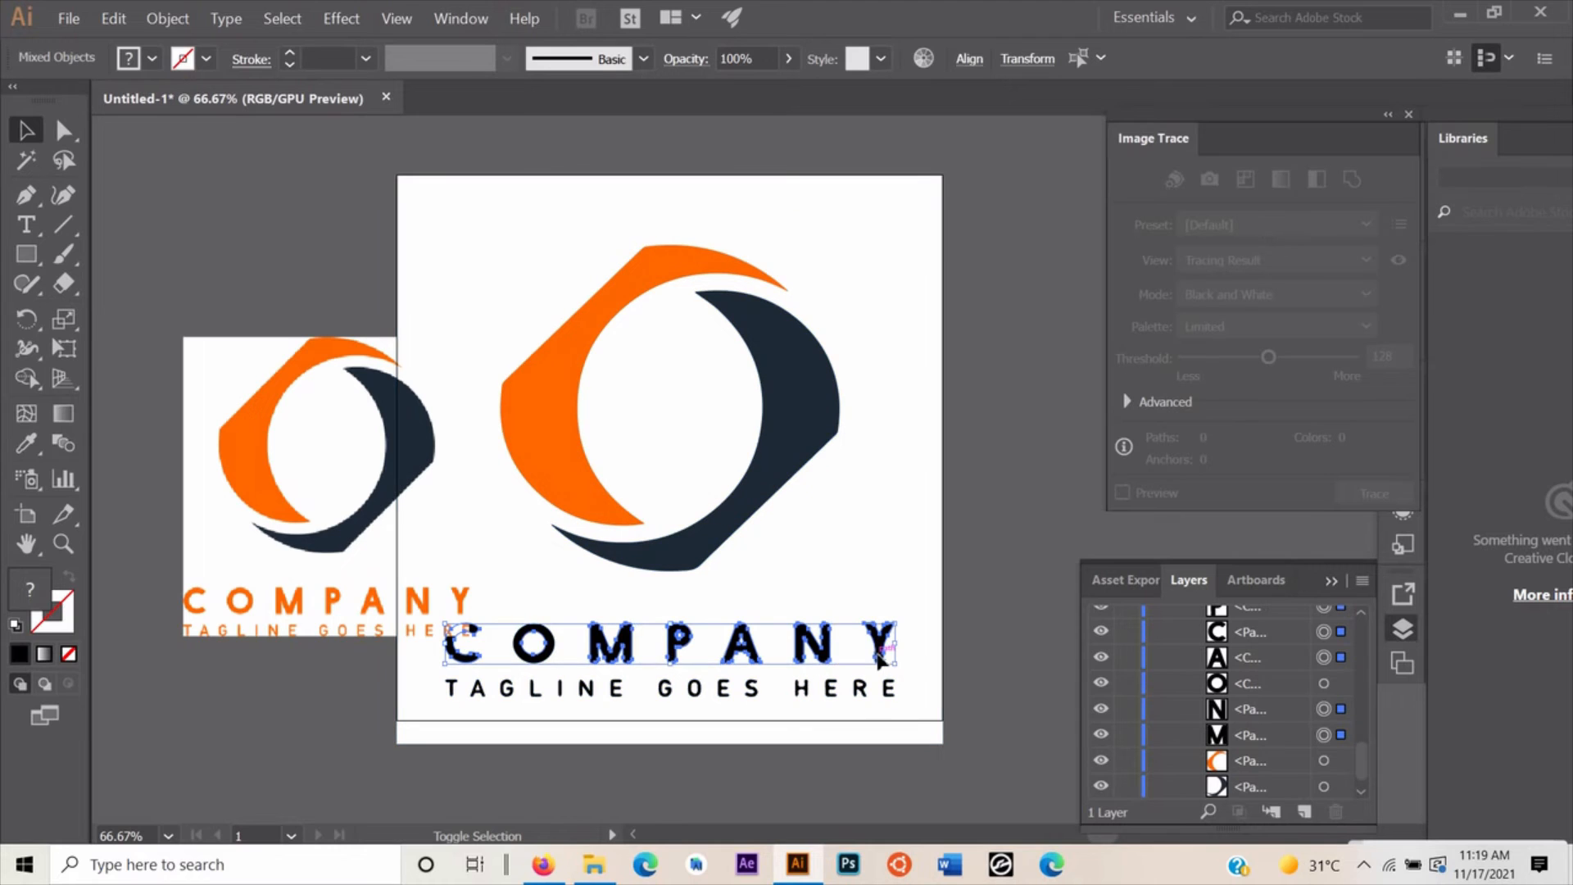
shift+click(454, 688)
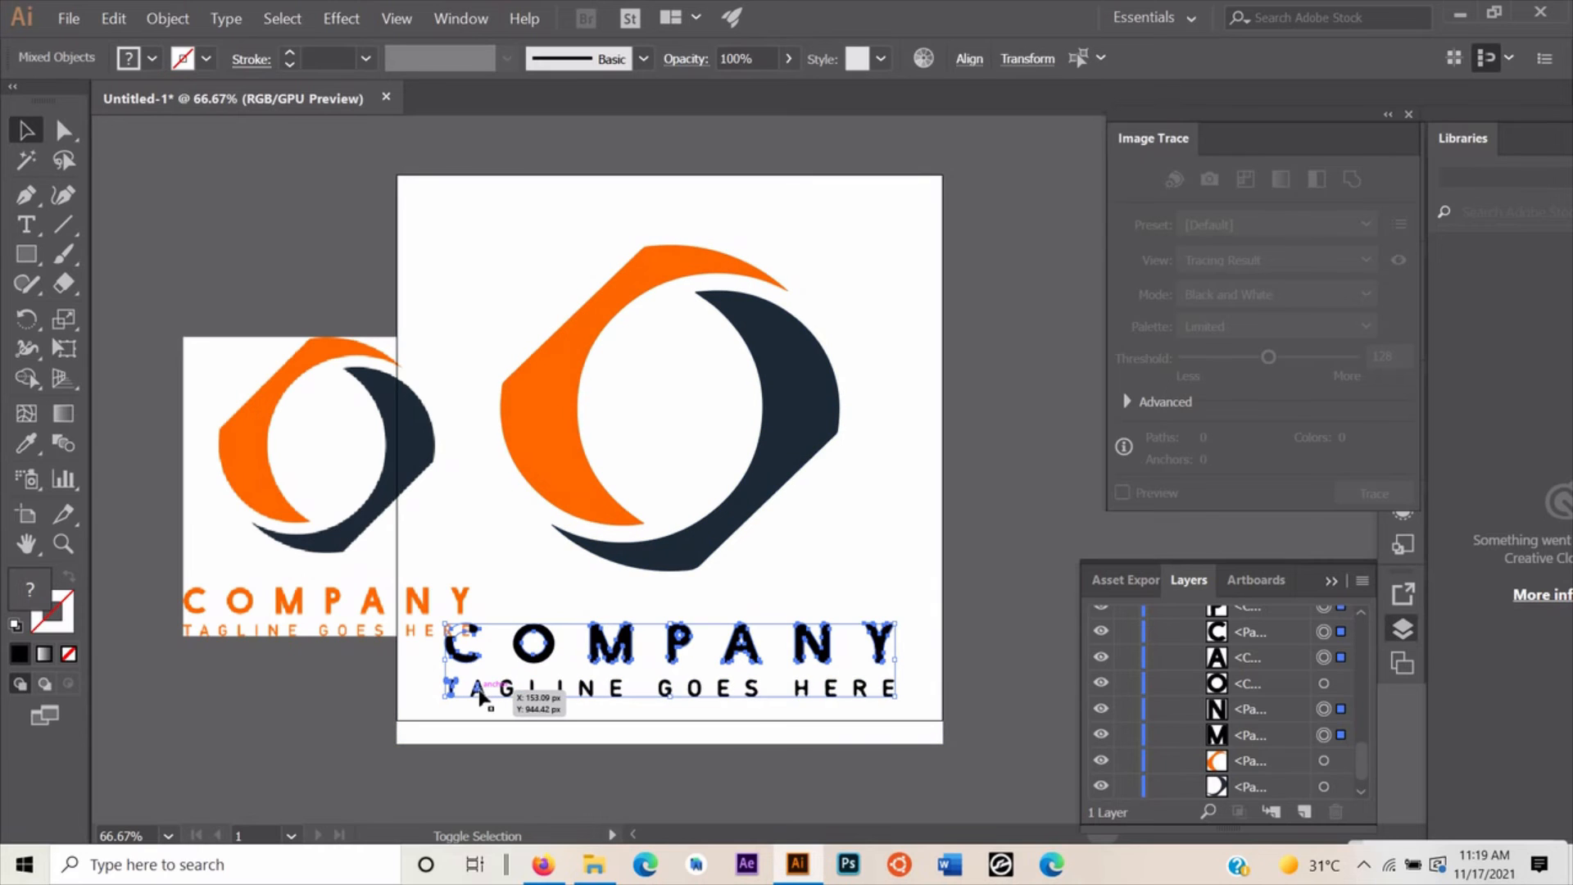
shift+click(509, 691)
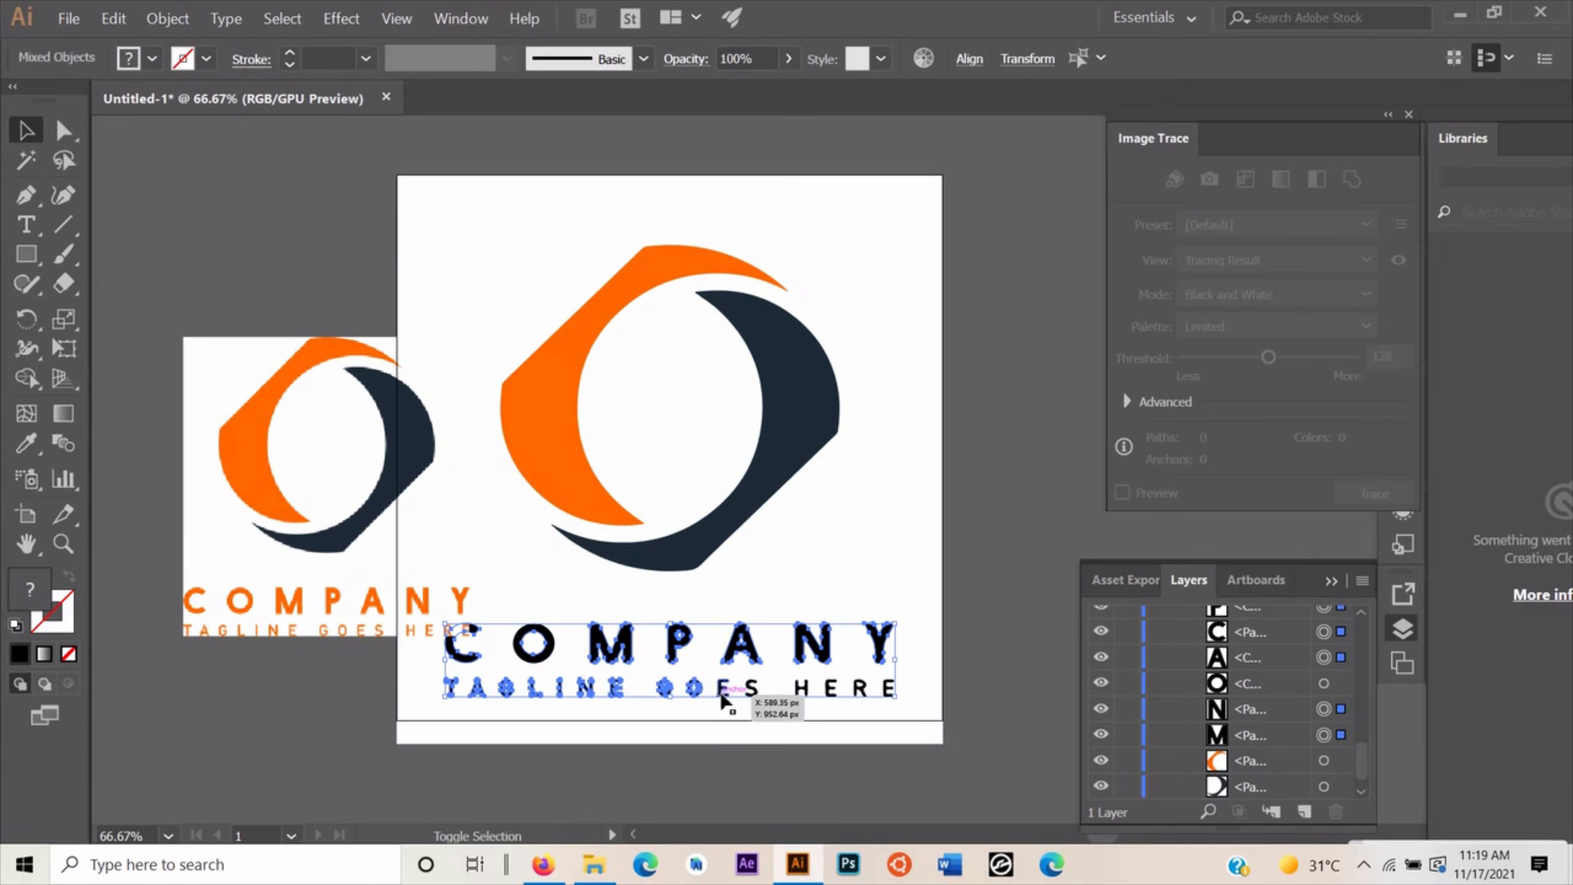
shift+click(750, 689)
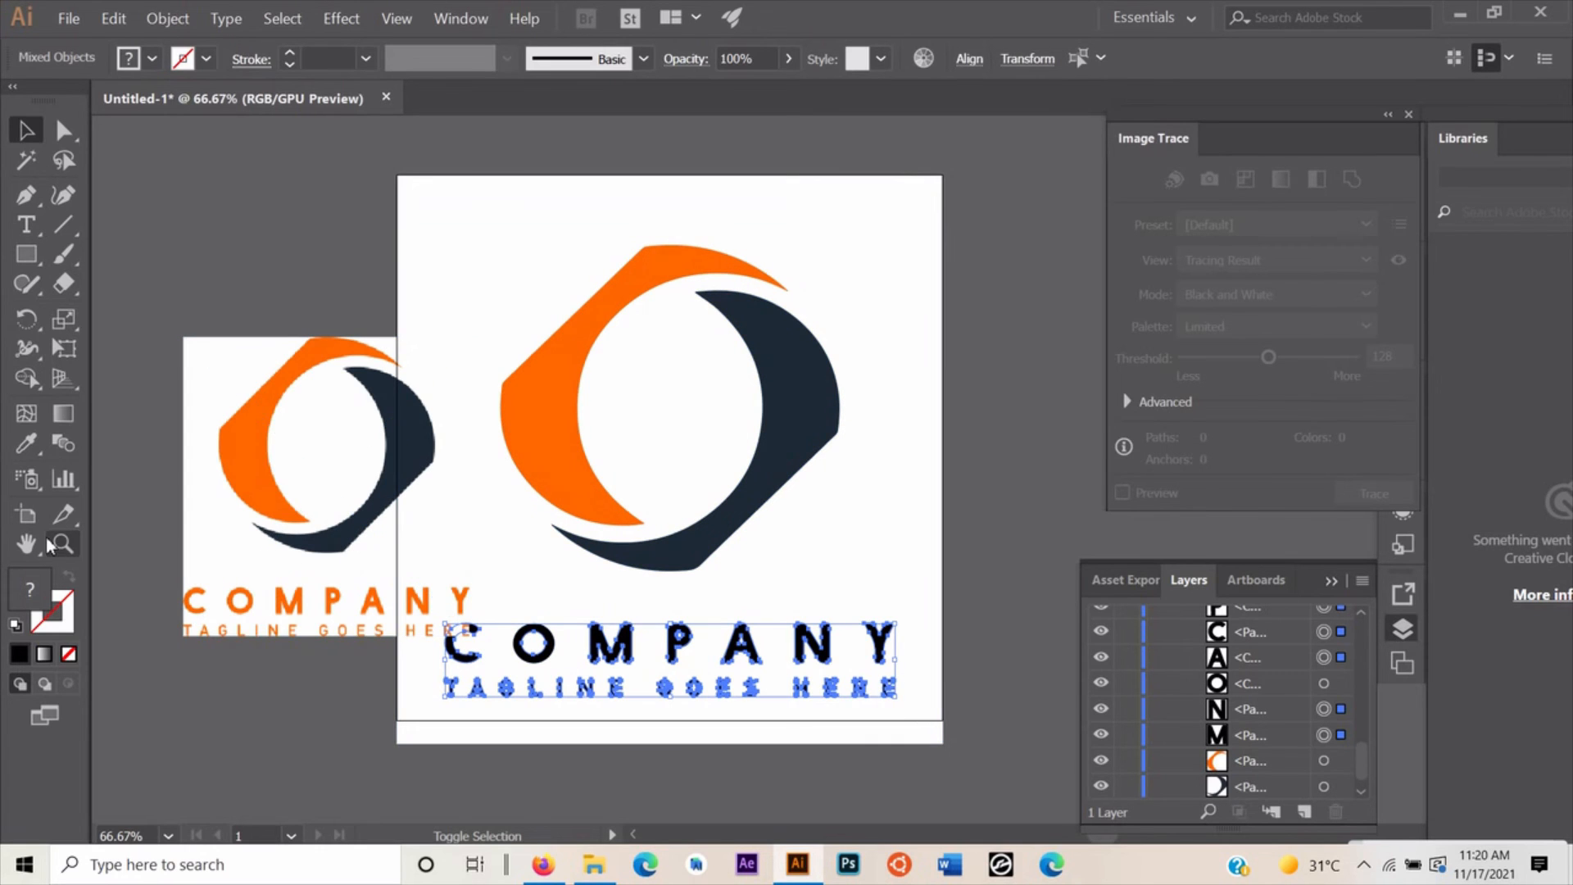
click(25, 445)
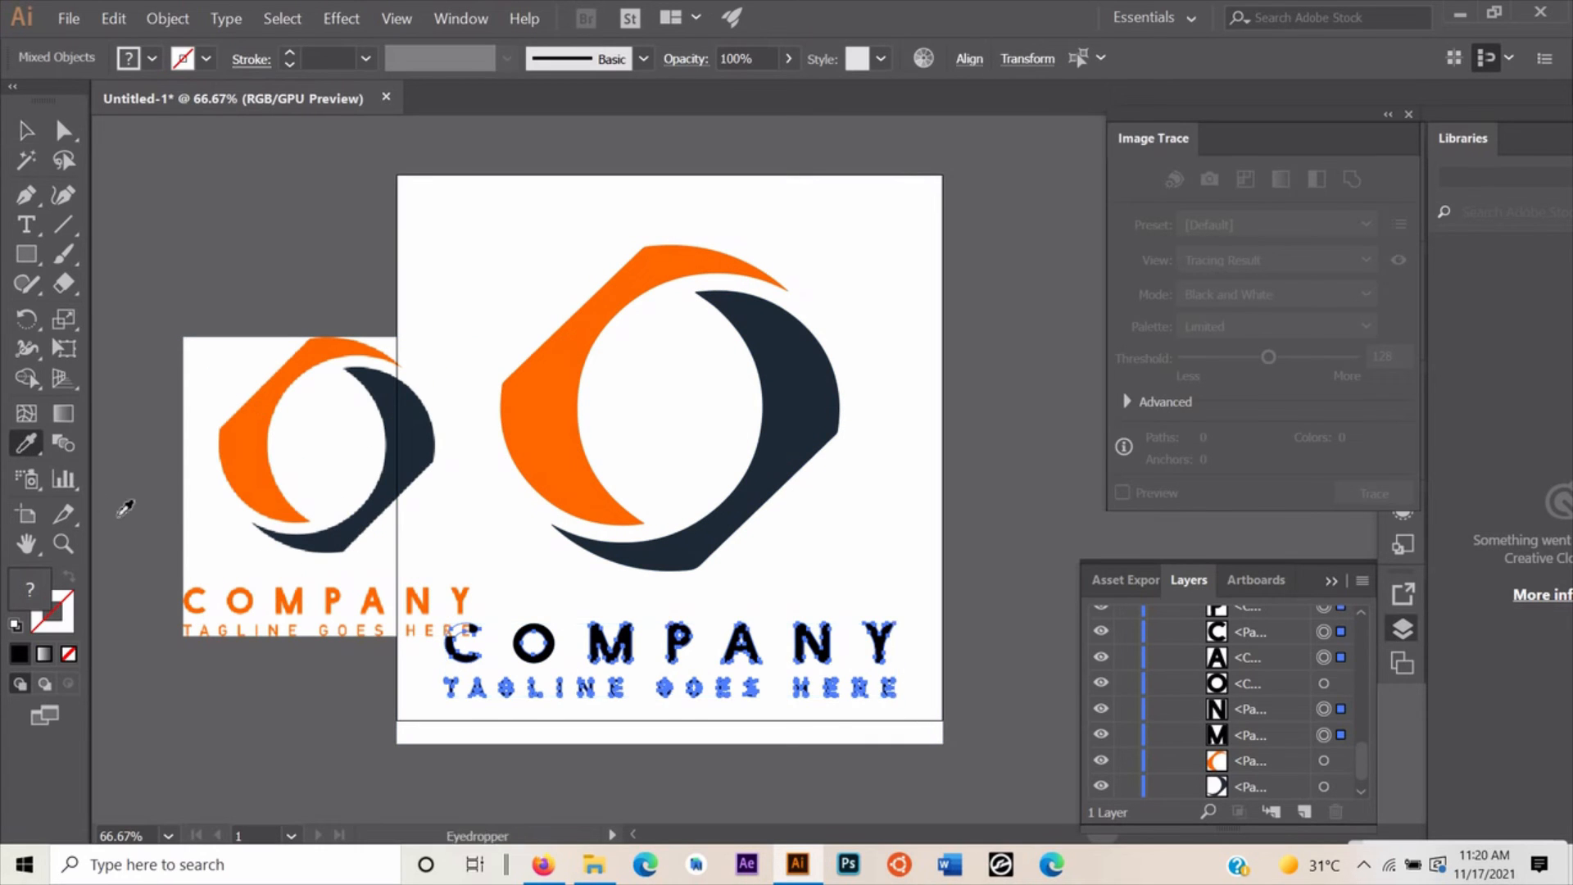
click(304, 597)
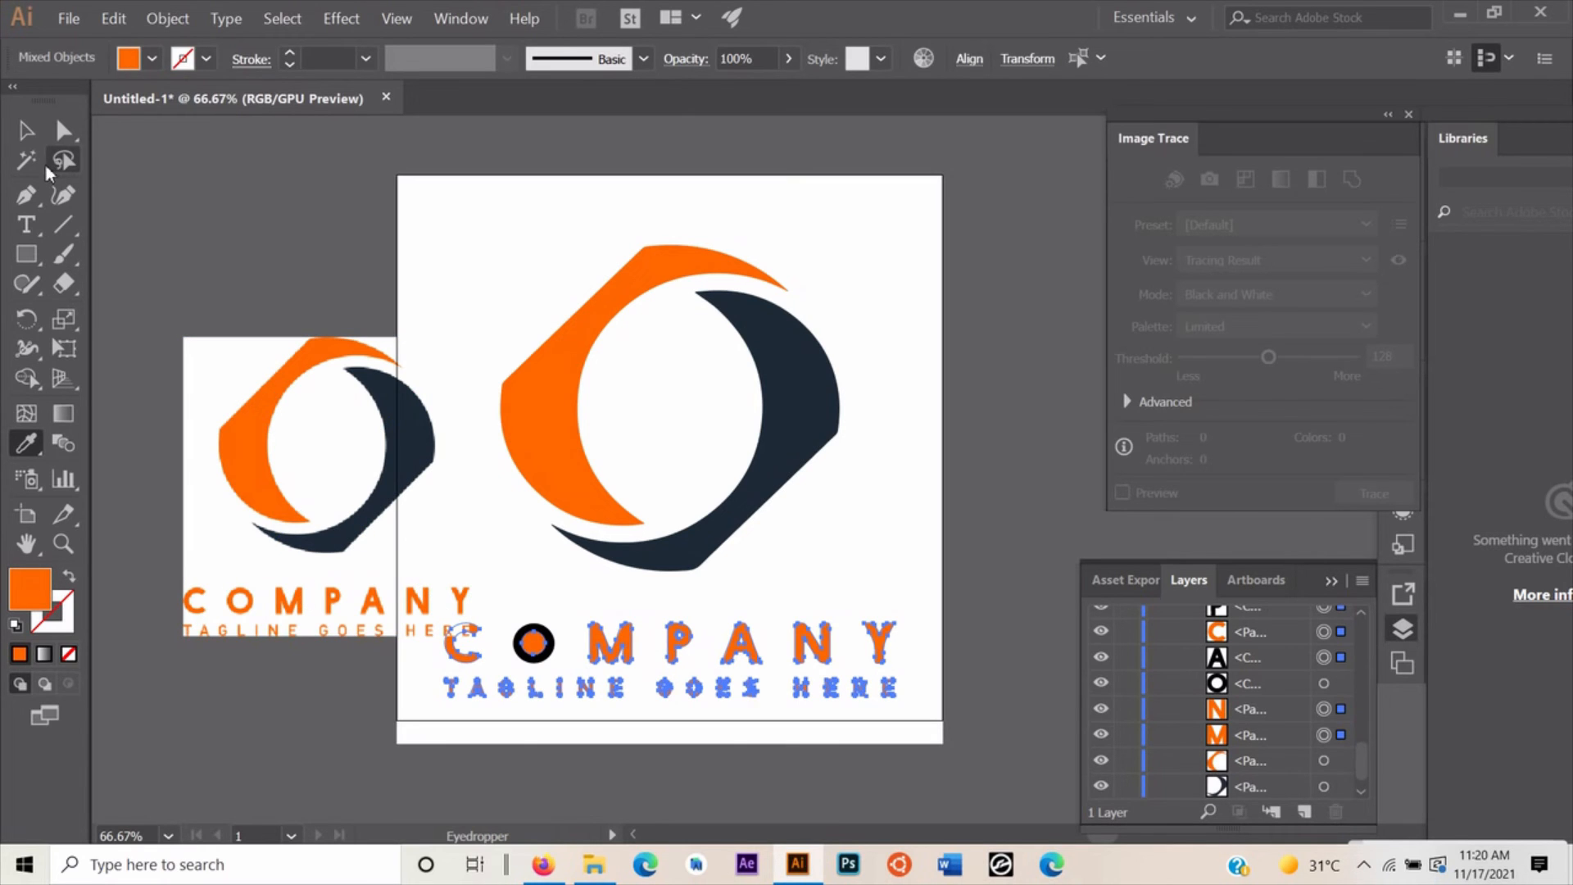
click(25, 130)
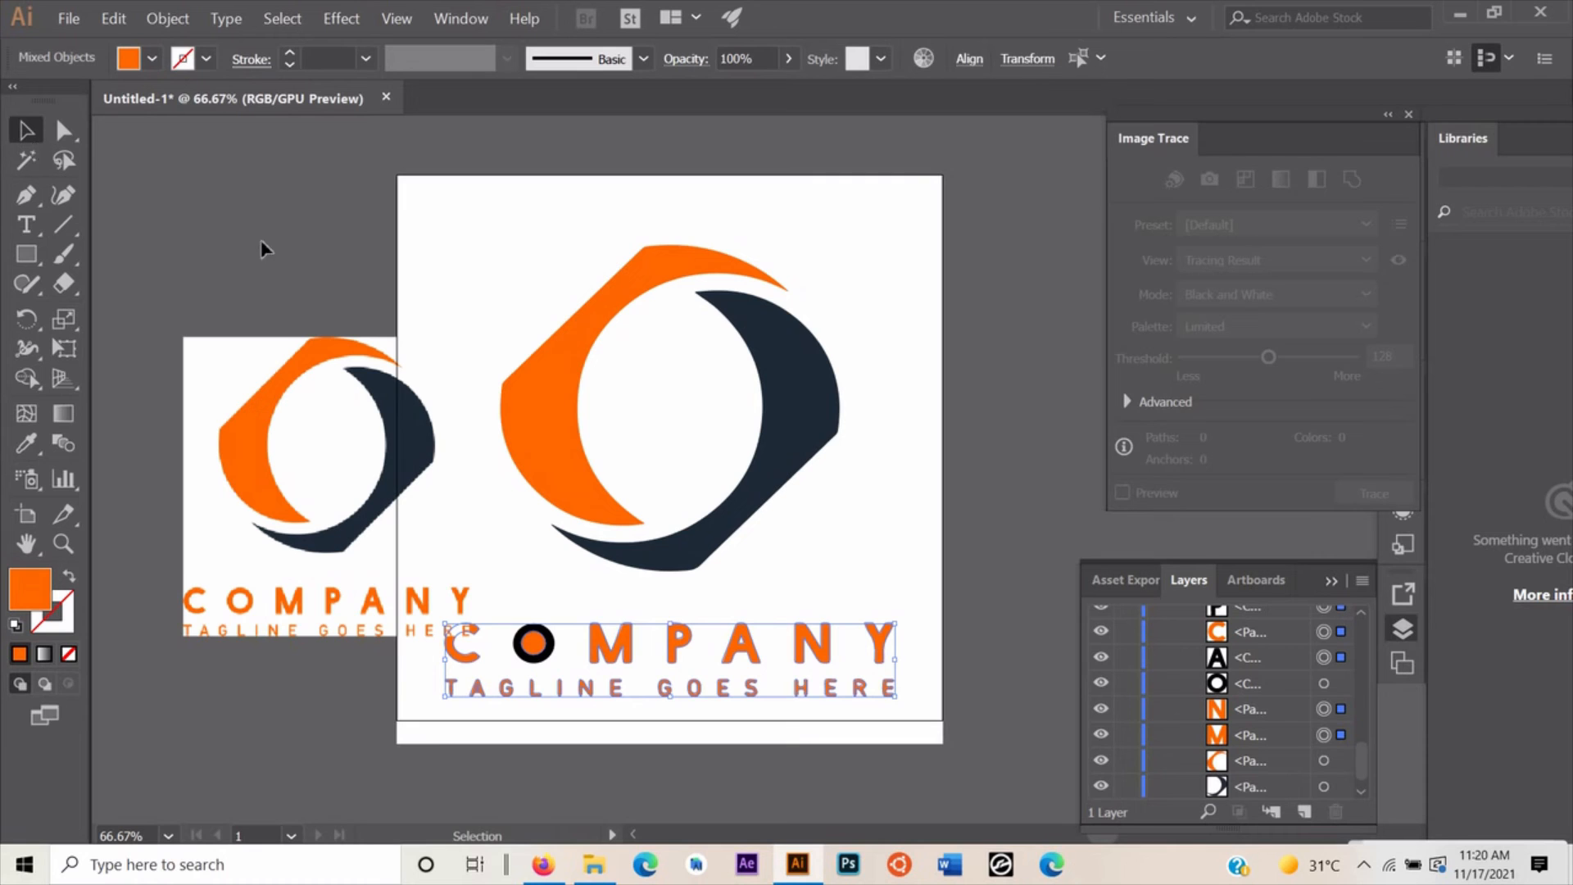
Move the placed reference logo off the artboard so it no longer overlaps the traced lettering, and deselect it
click(256, 445)
mouse_move(254, 437)
mouse_down()
mouse_move(168, 336)
mouse_move(139, 334)
mouse_up()
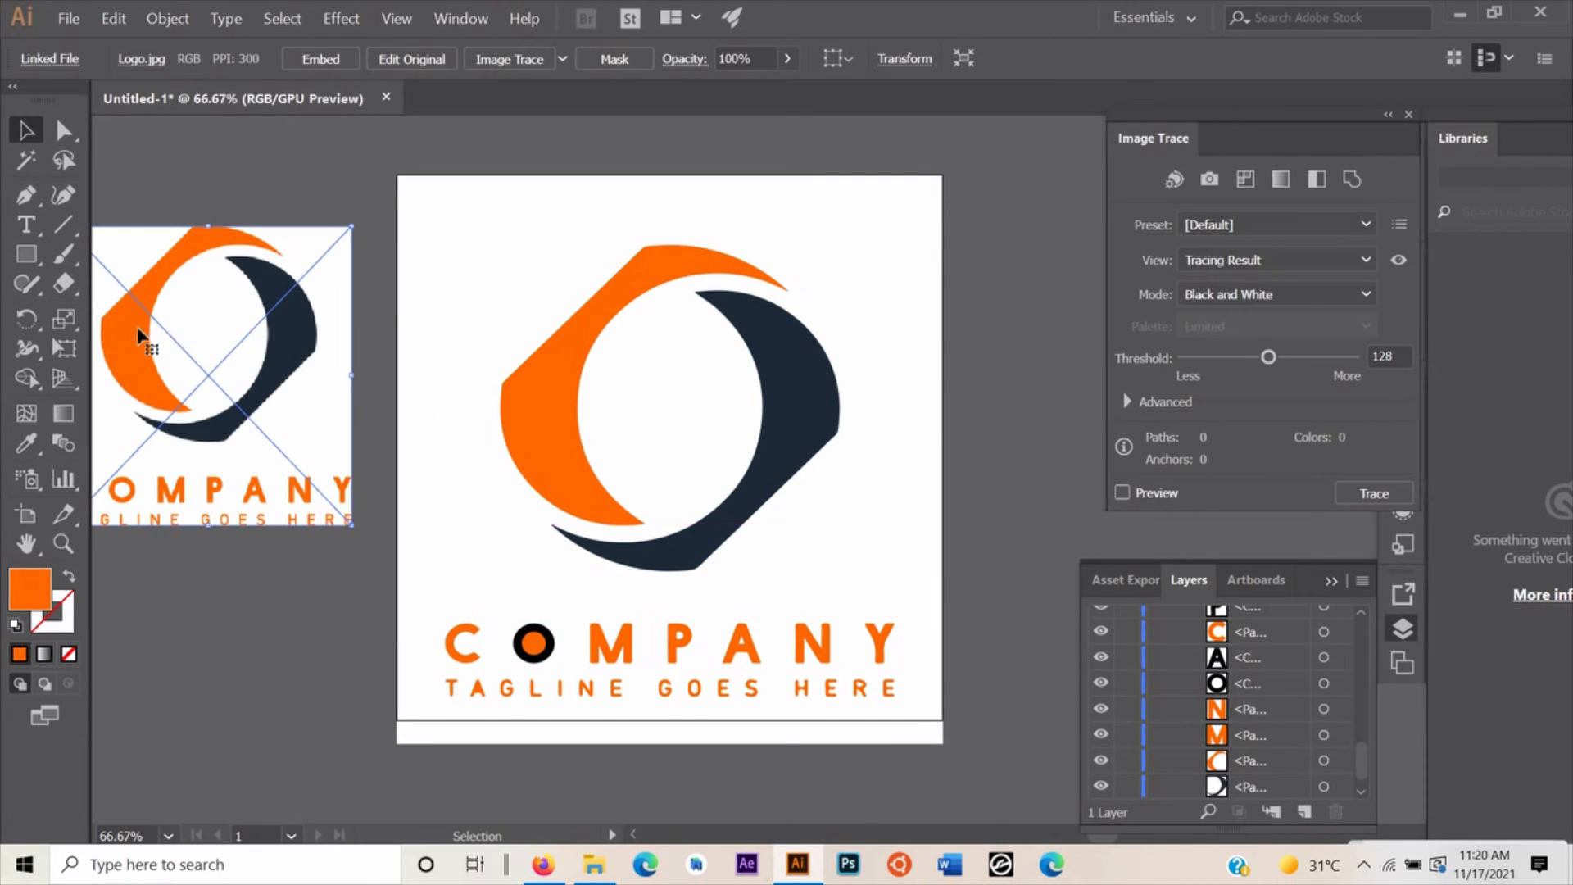
shift+click(137, 500)
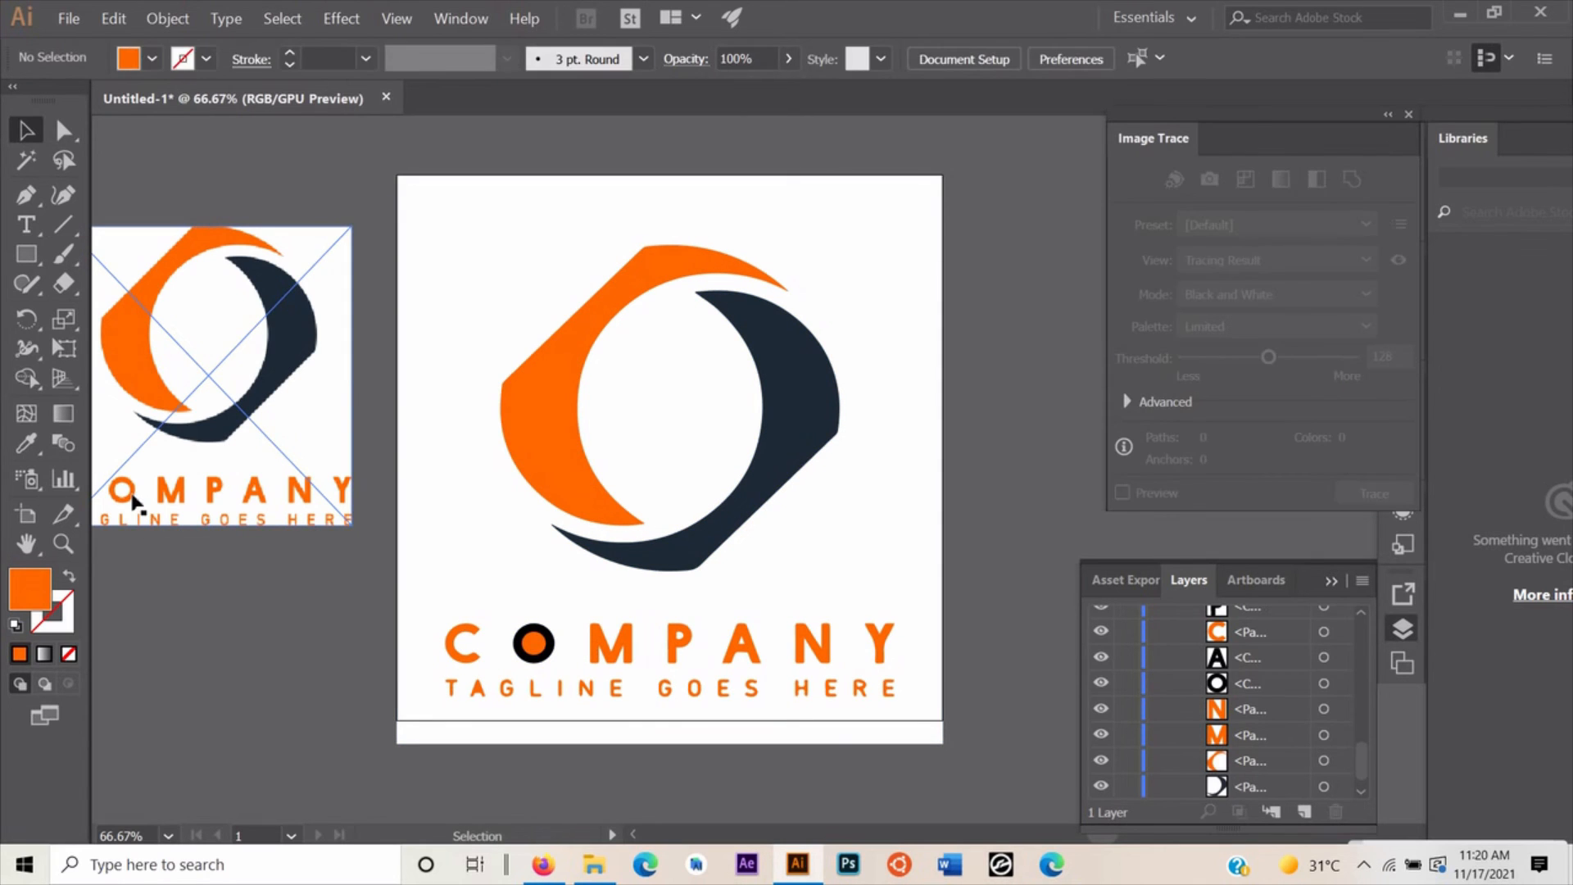
Fill the inner circle of the O in COMPANY with white using the Eyedropper, and dismiss the Sticky Keys dialog
click(530, 655)
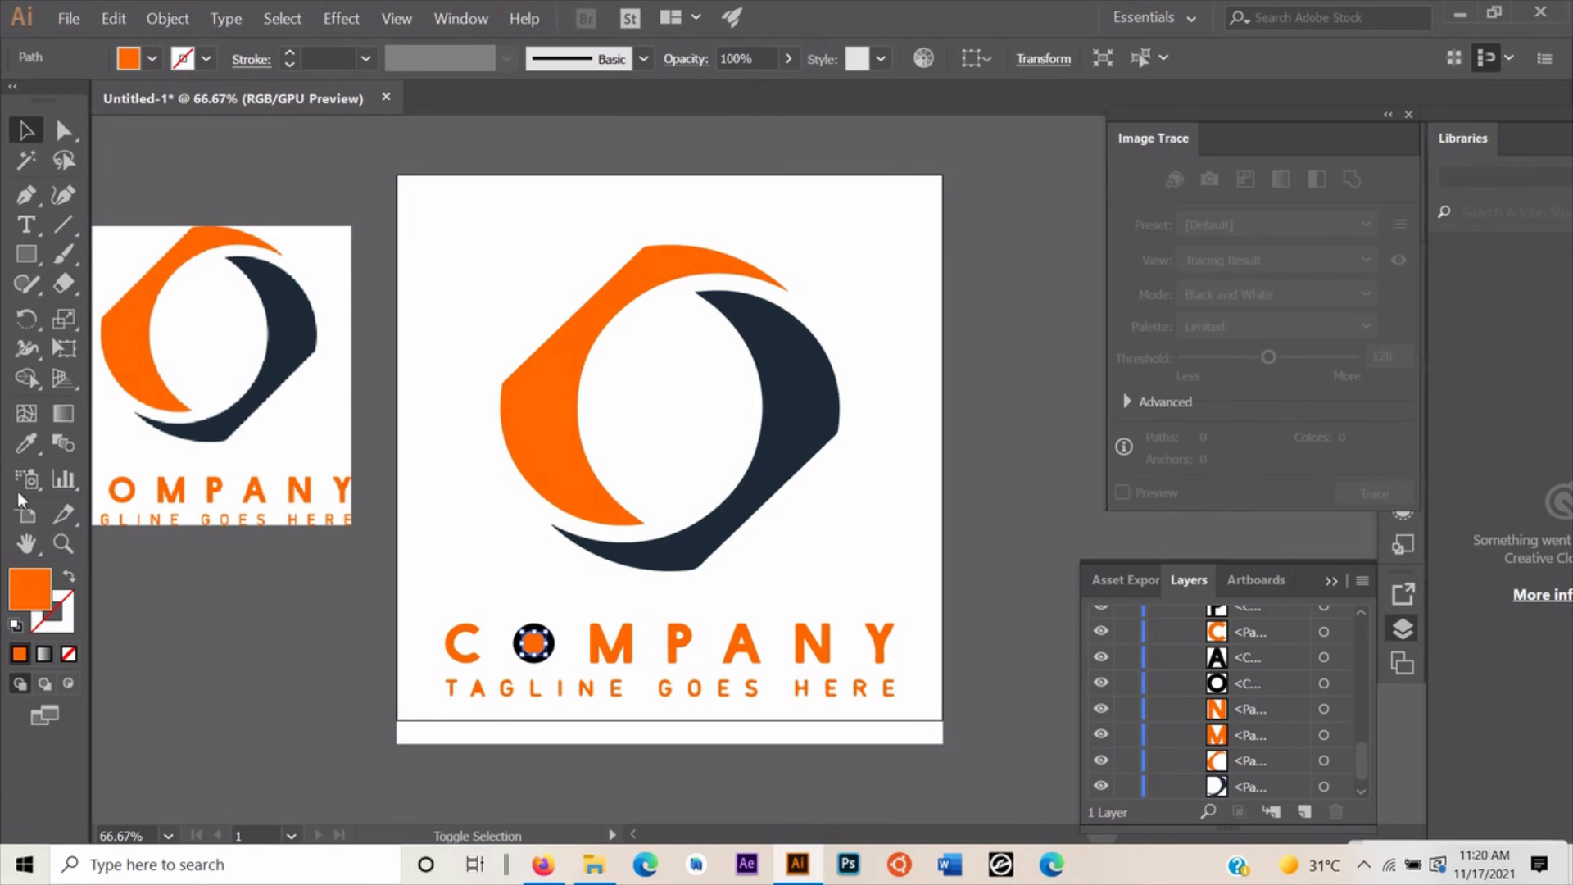
click(22, 452)
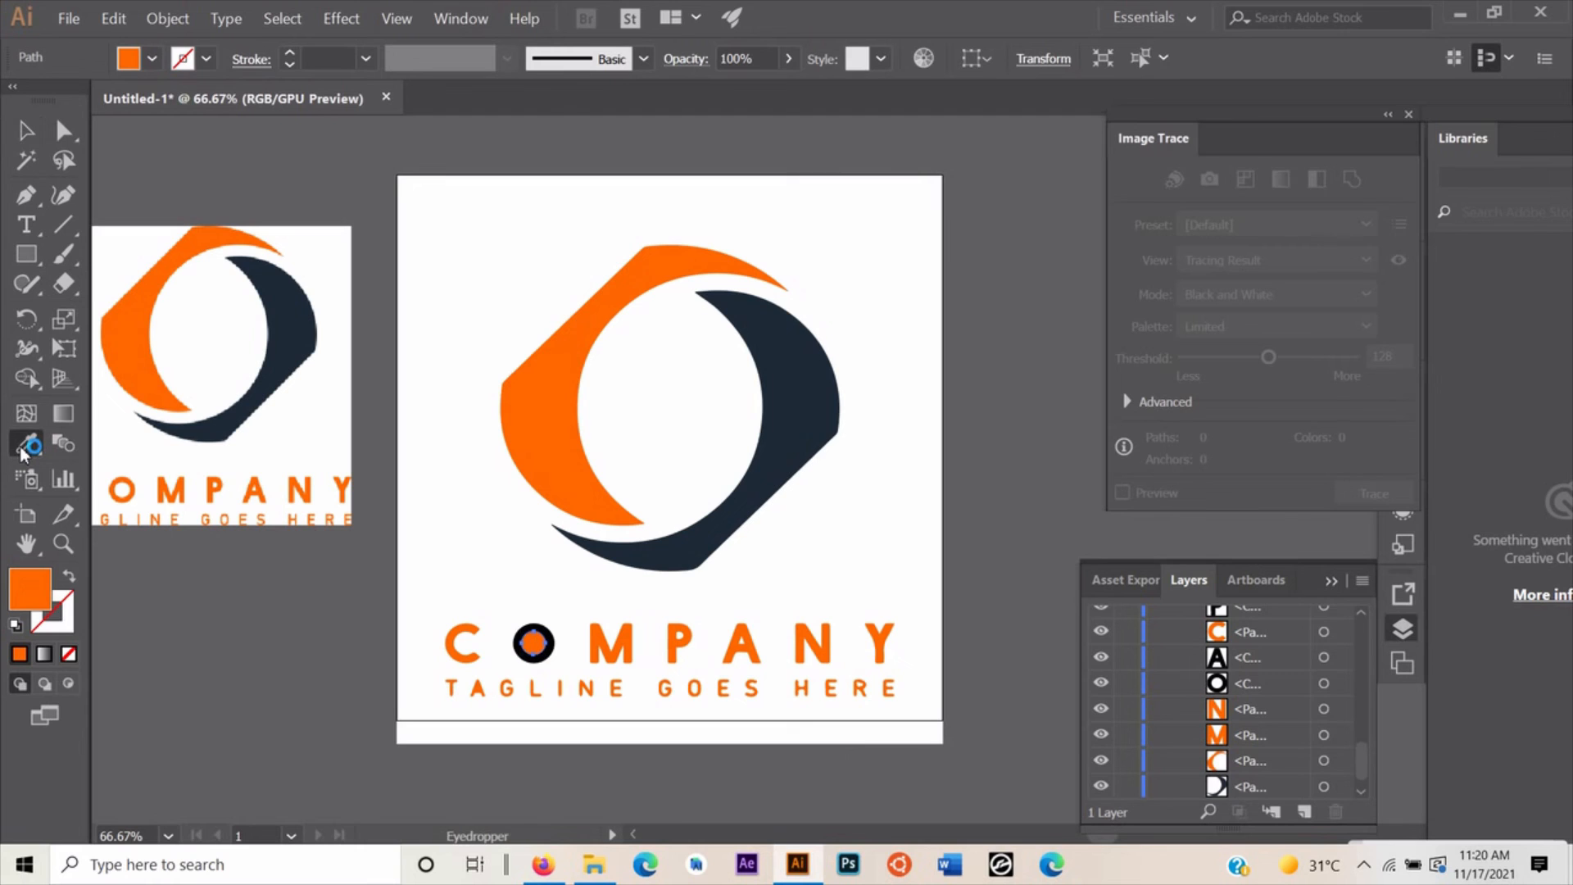
click(127, 494)
key(shift)
key(shift)
key(shift)
key(shift)
key(shift)
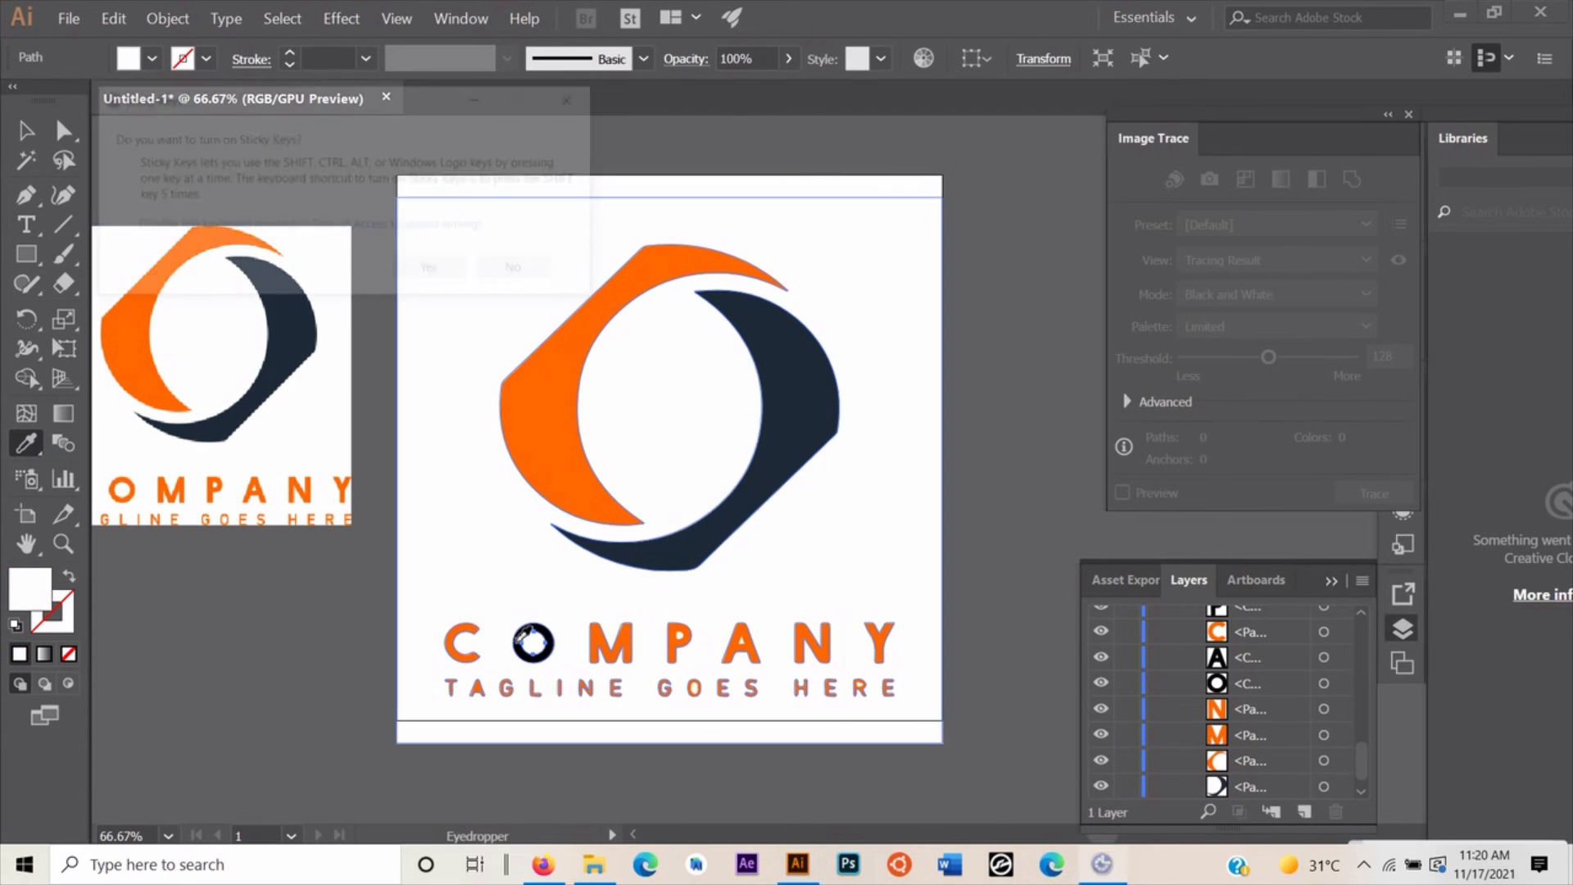
click(571, 117)
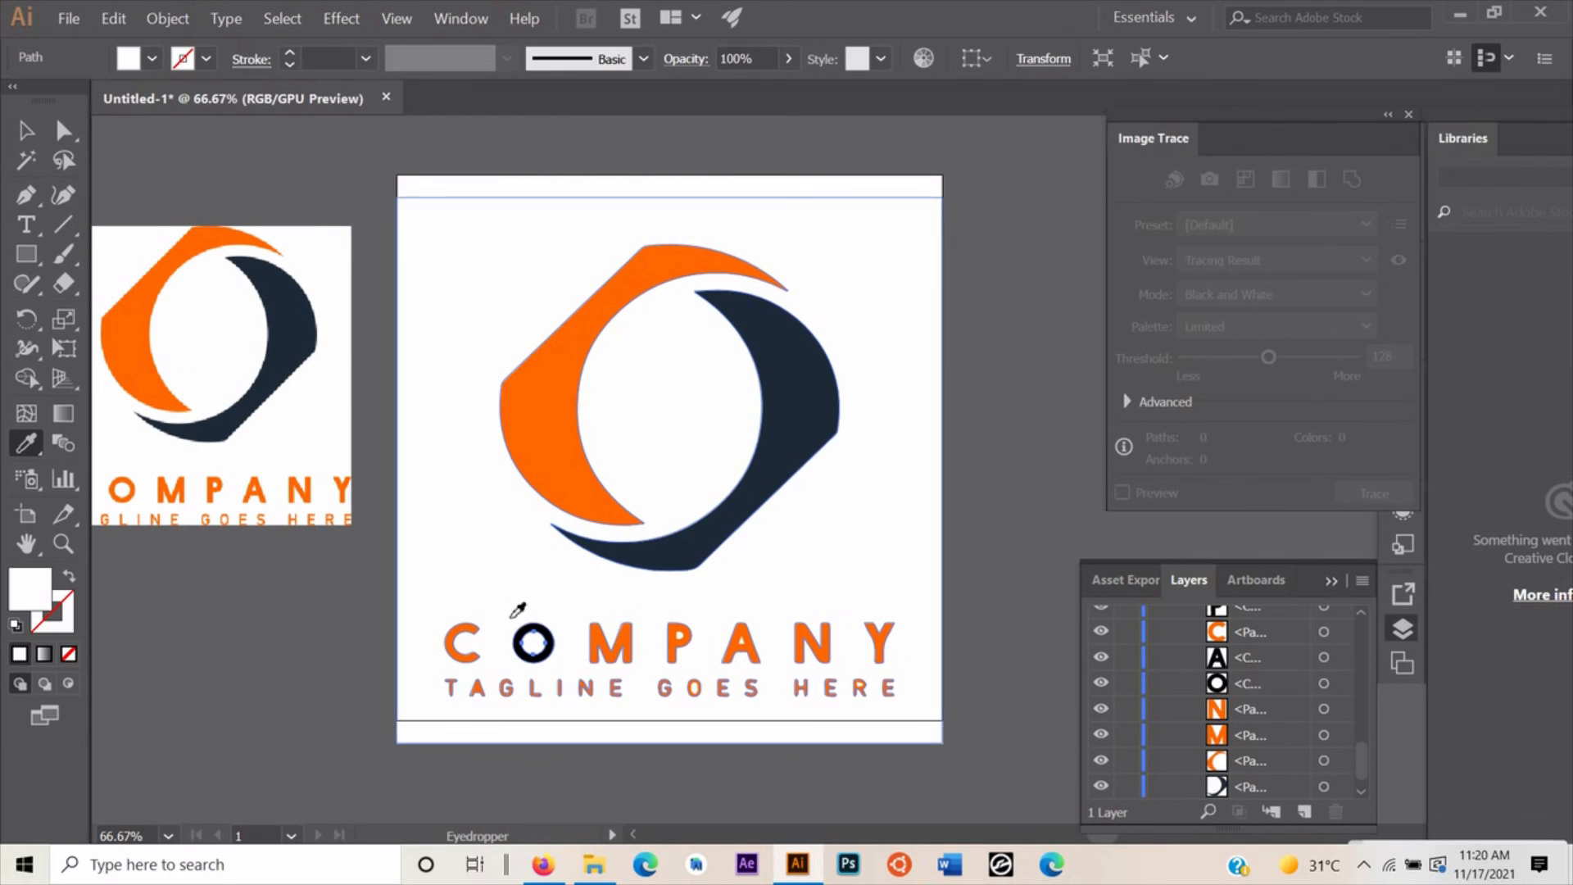
Fill the black outer ring of the O in COMPANY with the orange sampled from the placed logo's lettering
click(25, 132)
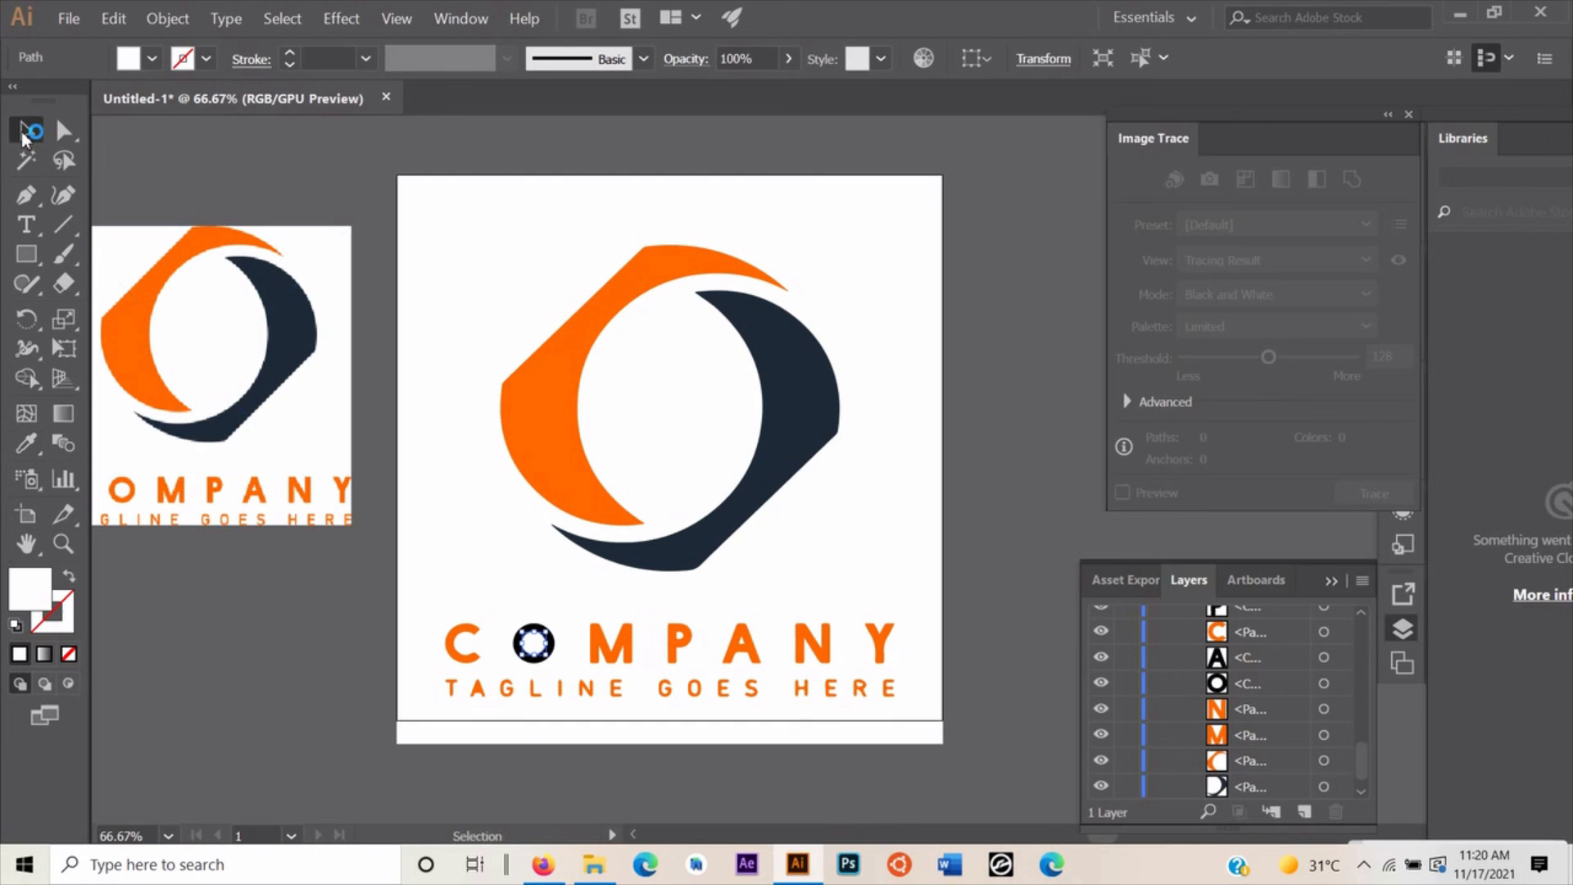
click(526, 625)
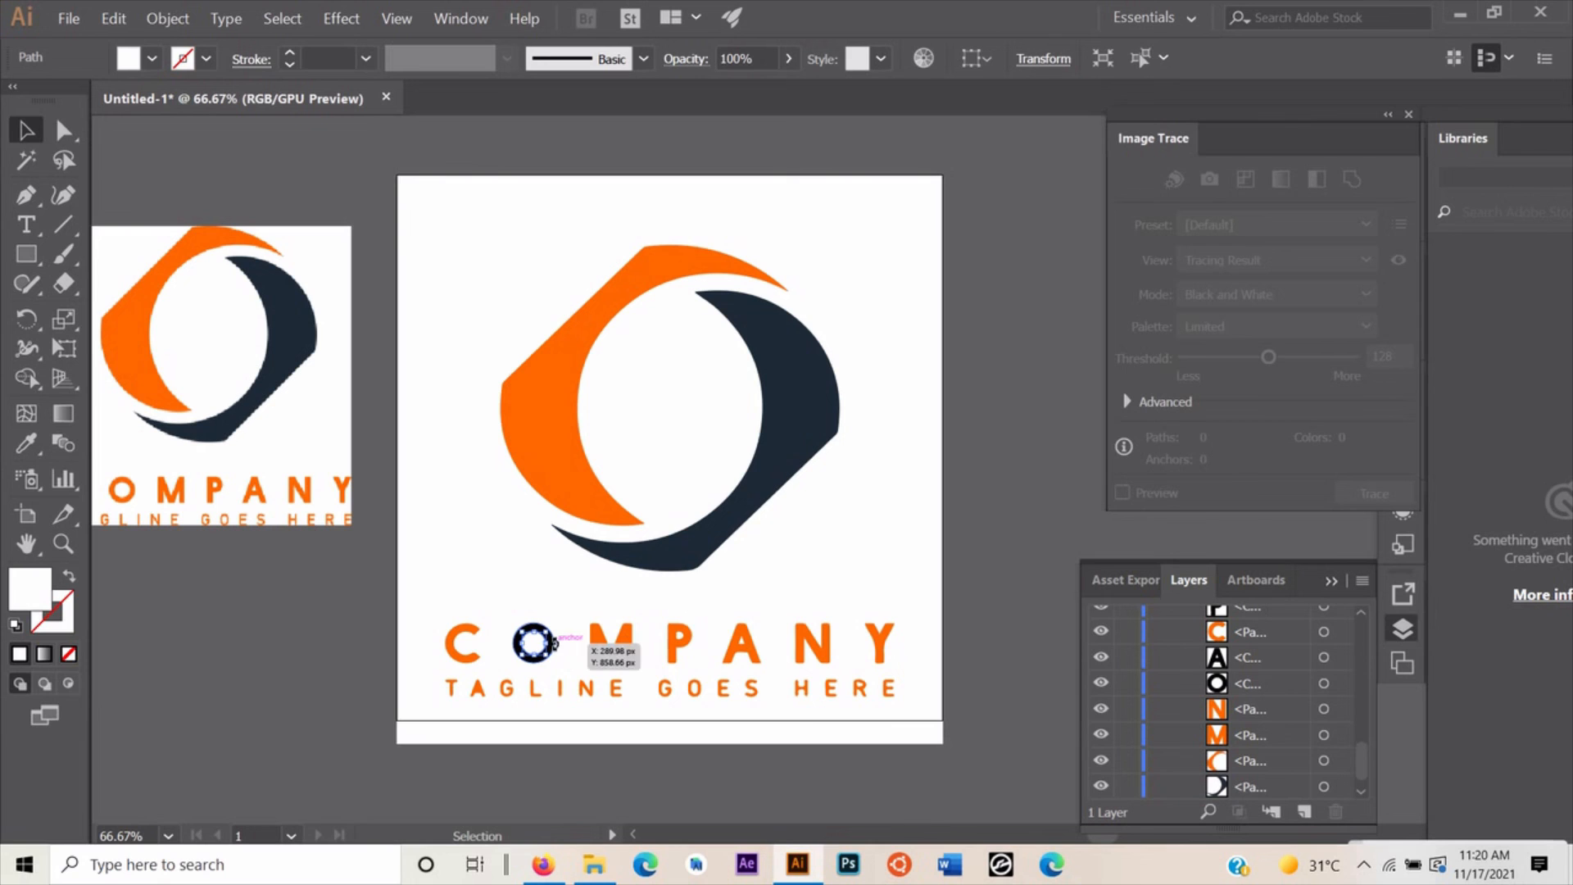
click(463, 644)
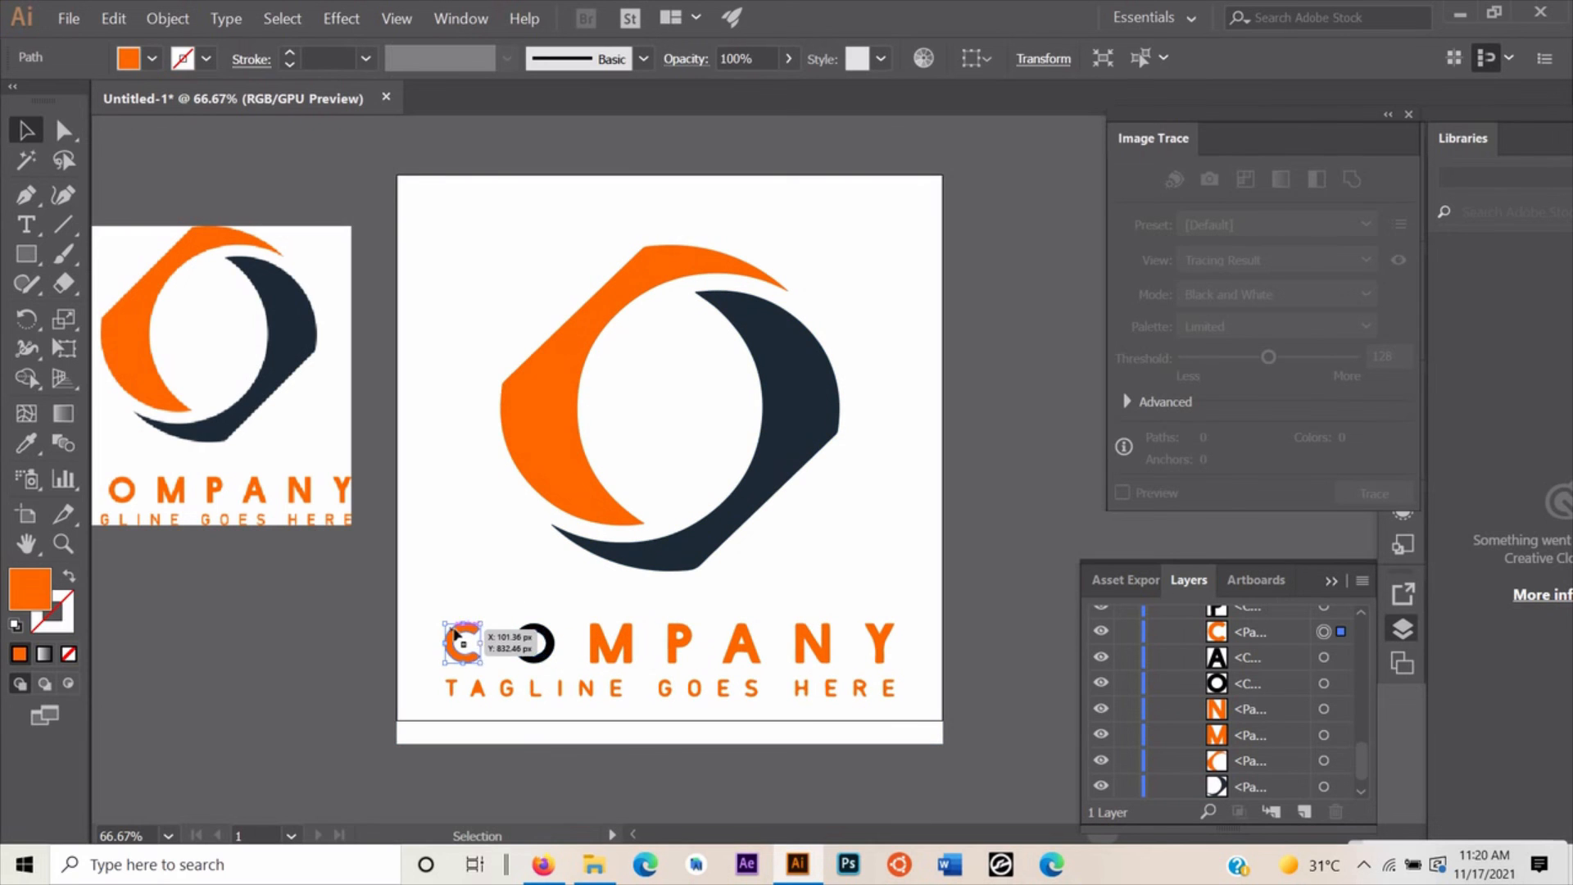
click(529, 644)
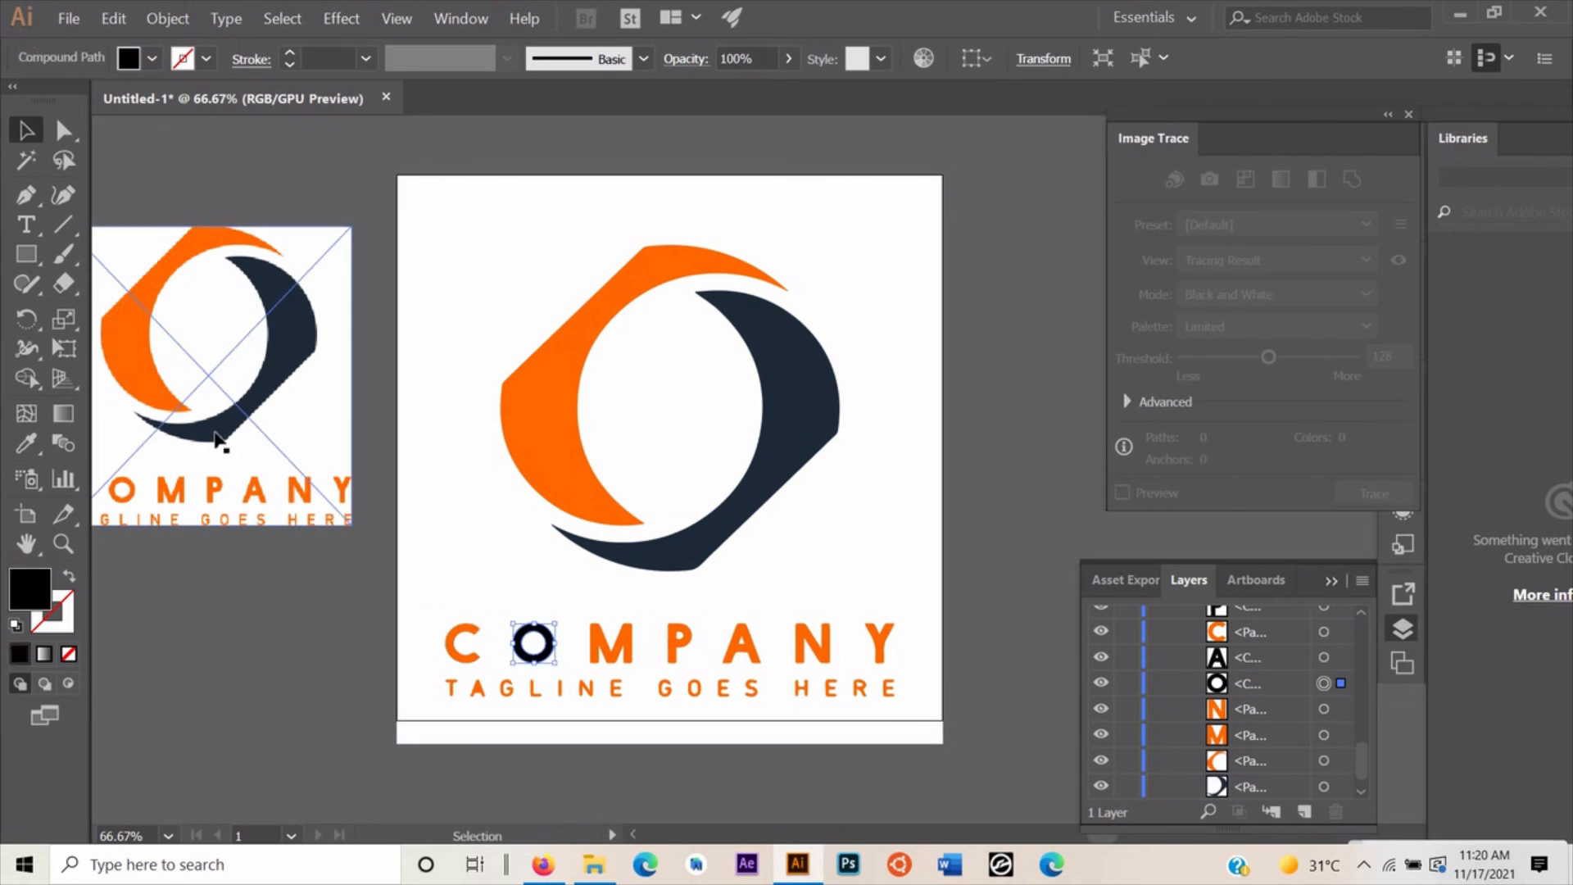
click(31, 447)
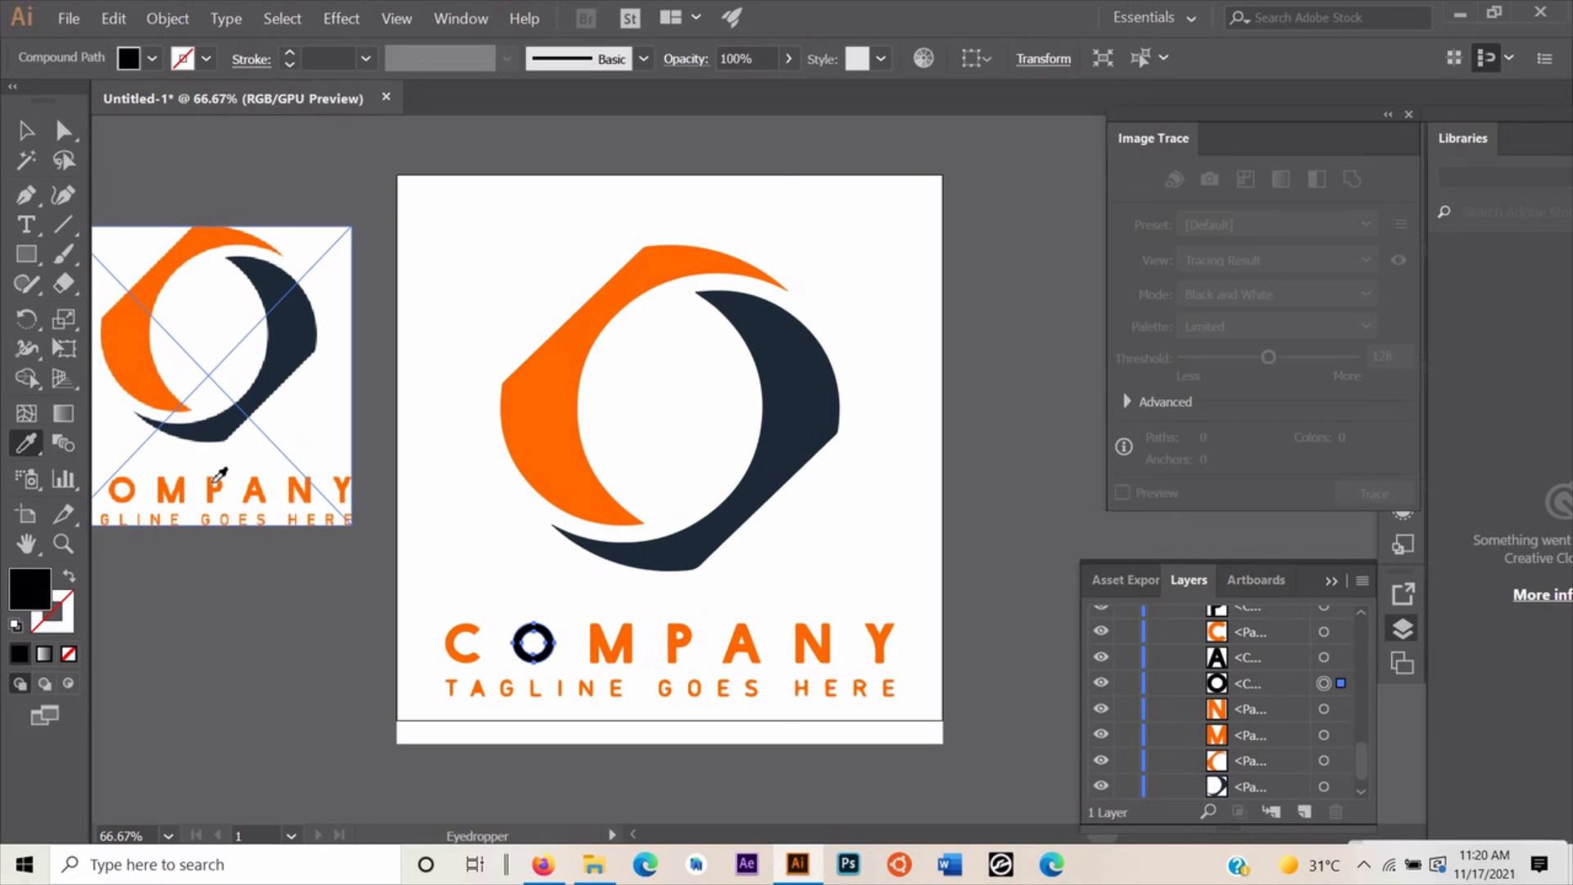
click(129, 484)
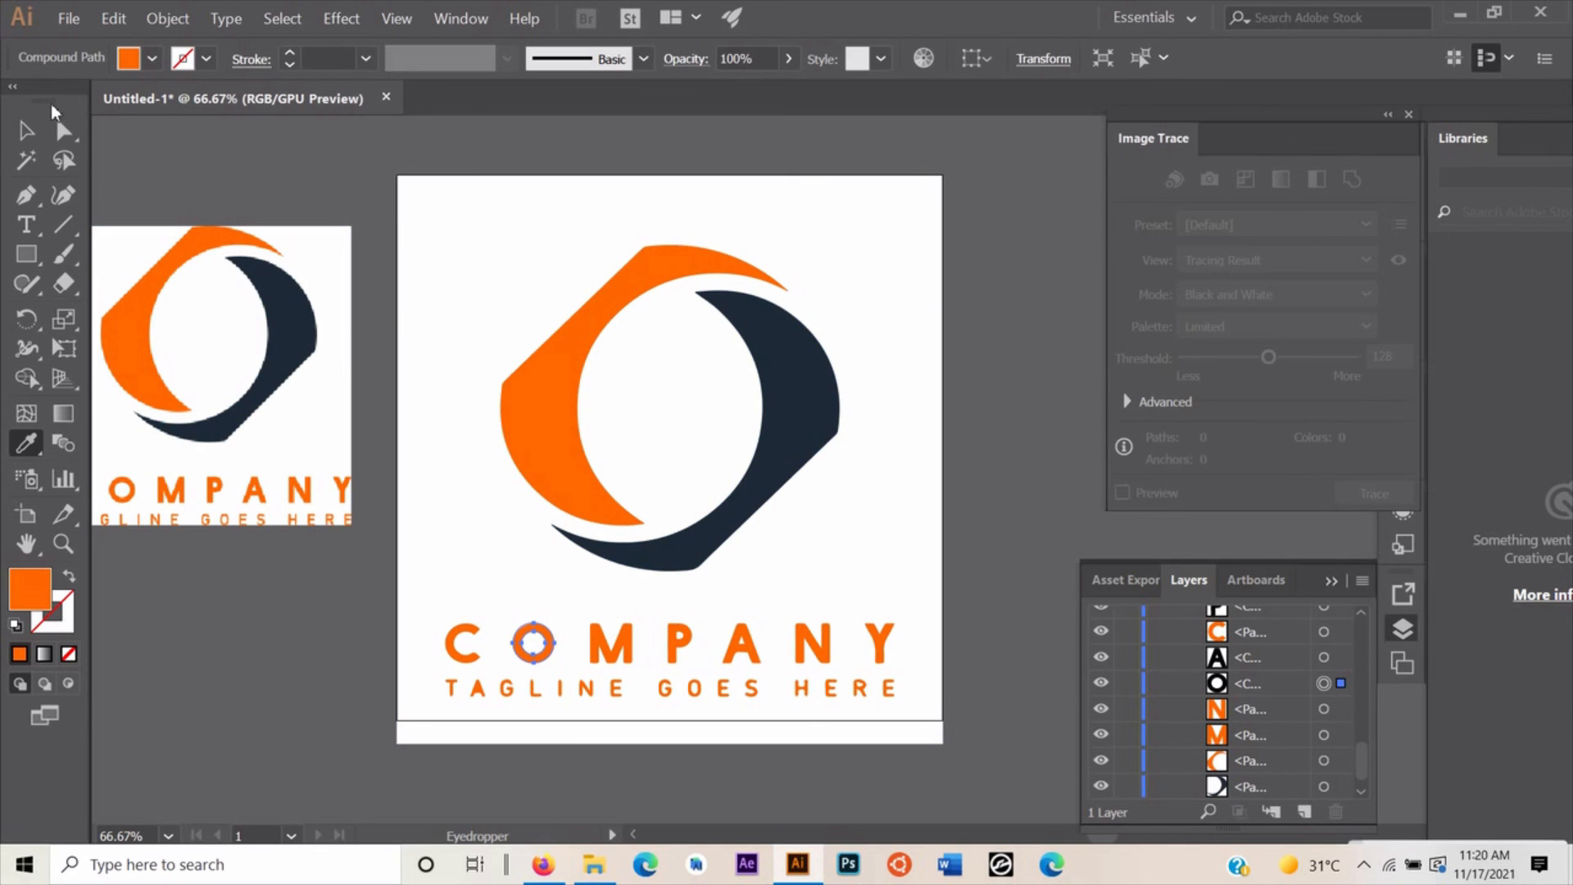
click(27, 129)
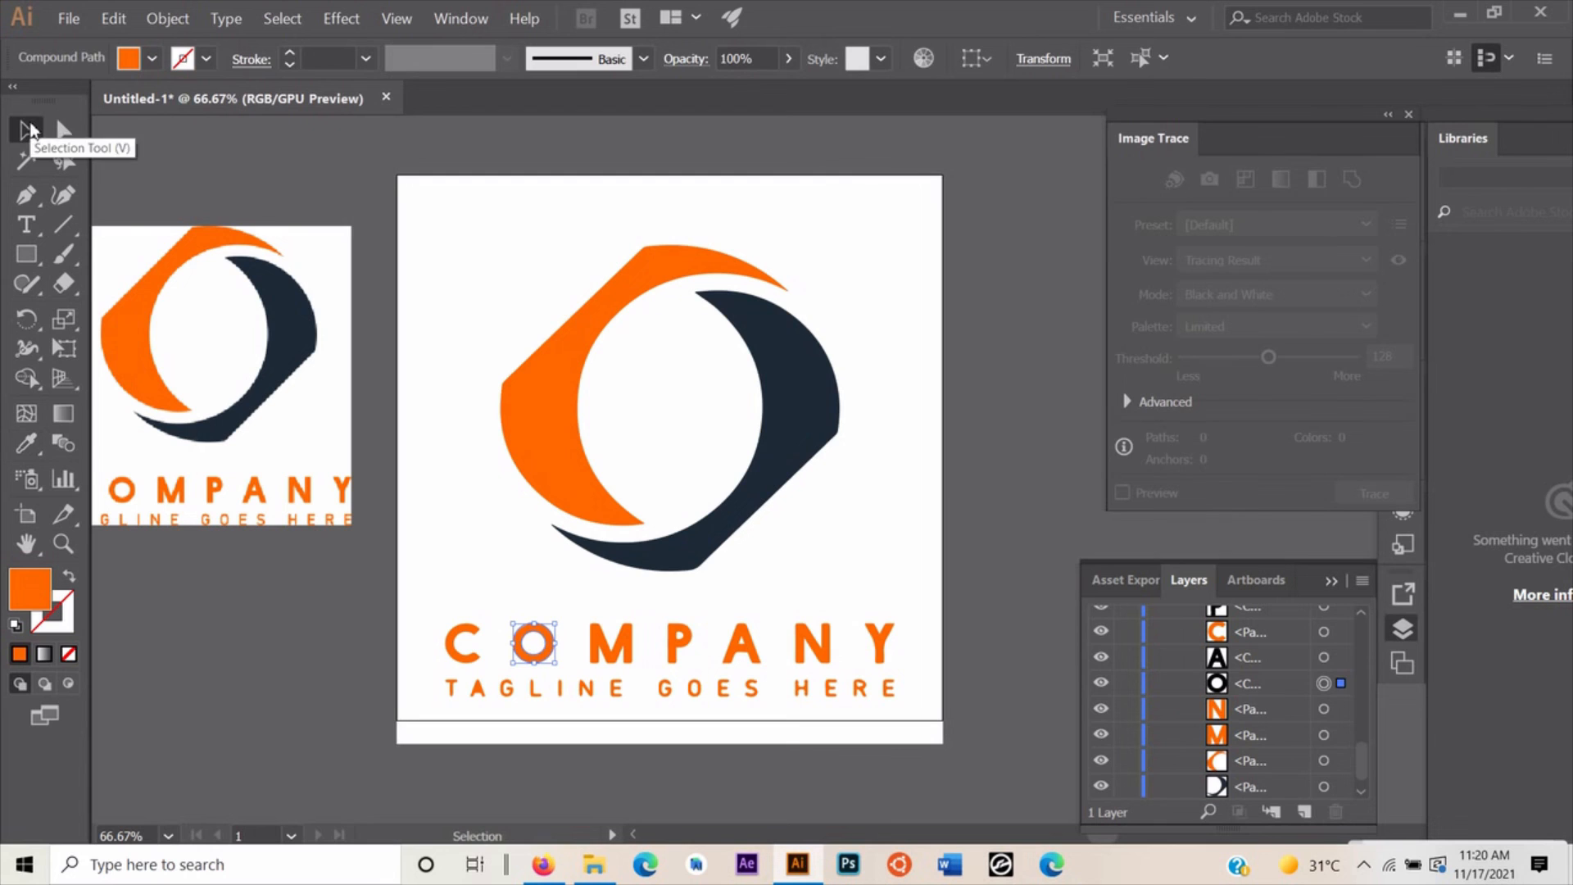
Select the white background and the navy crescent in turn, and look through the traced paths listed in the layer
click(465, 265)
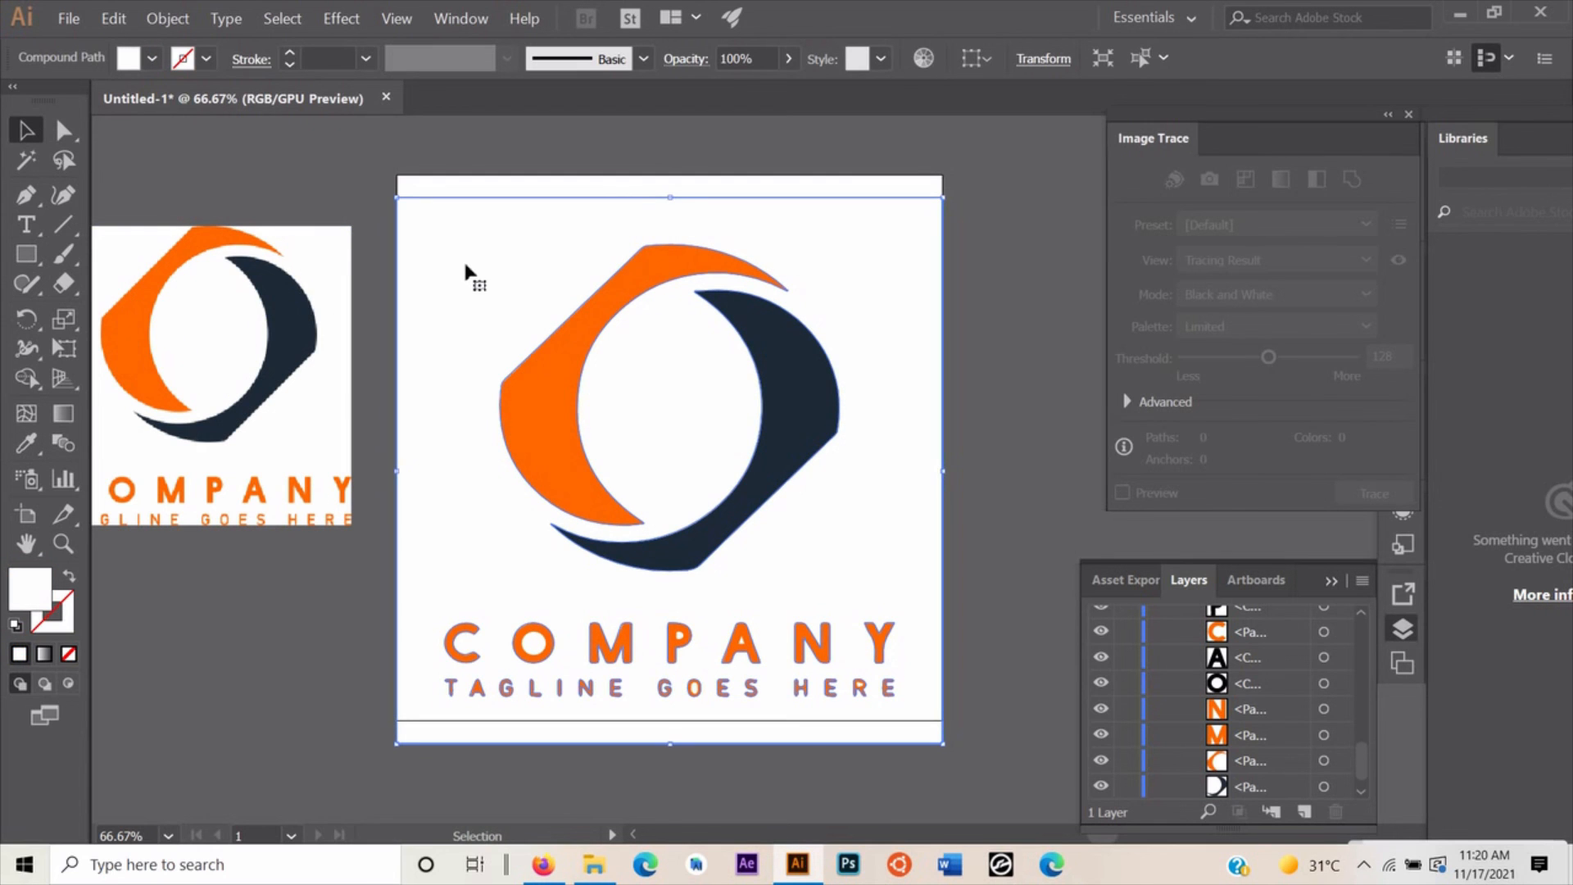
click(786, 408)
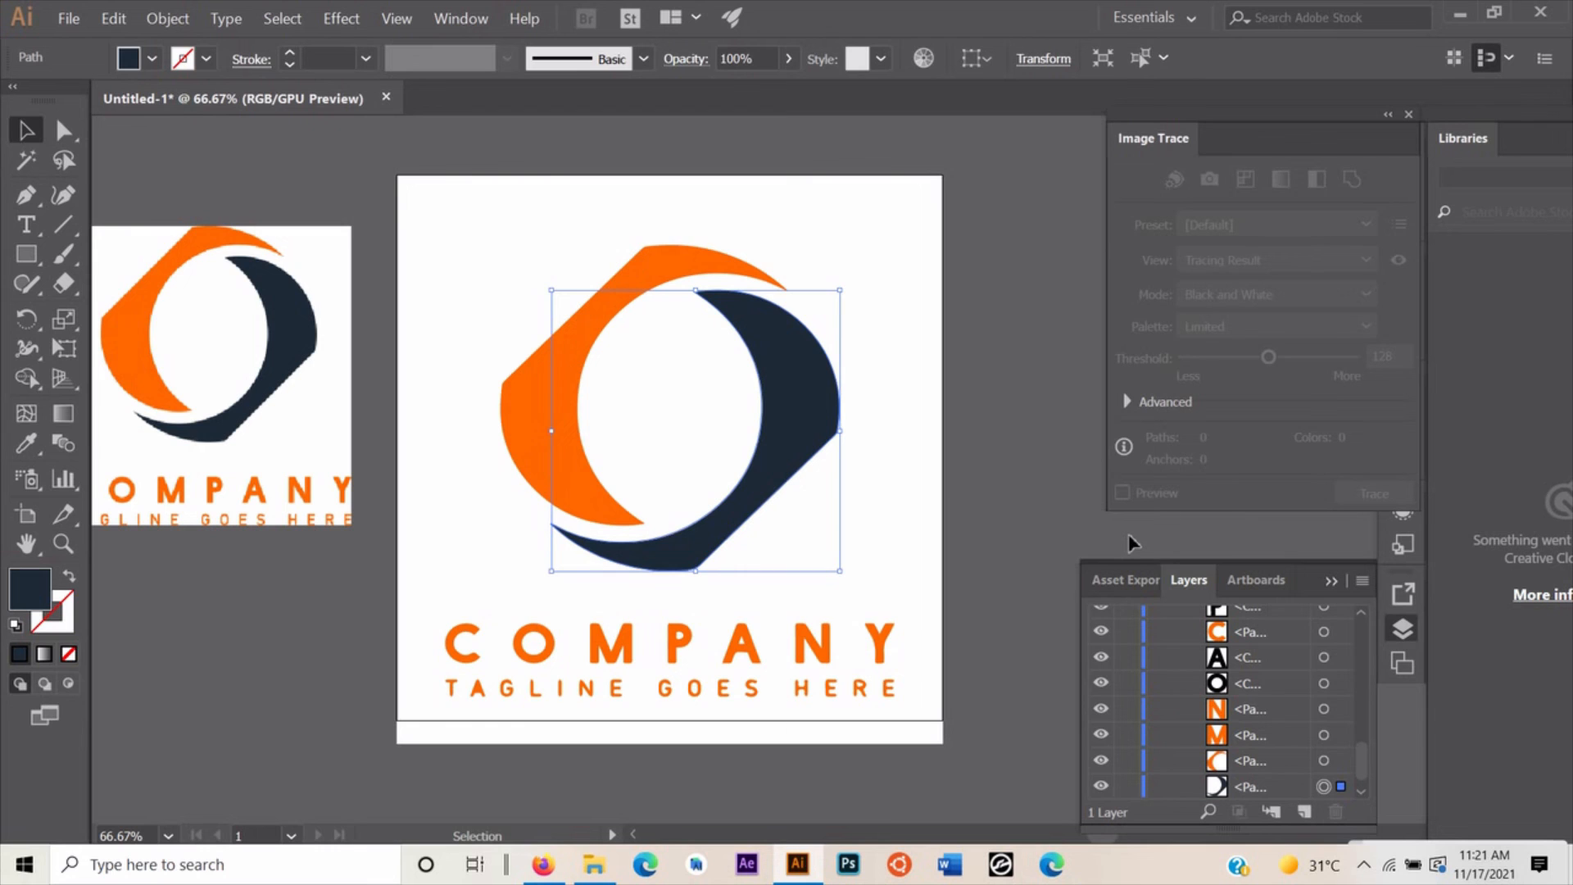
scroll(1227, 717, down, 1)
scroll(1230, 724, up, 4)
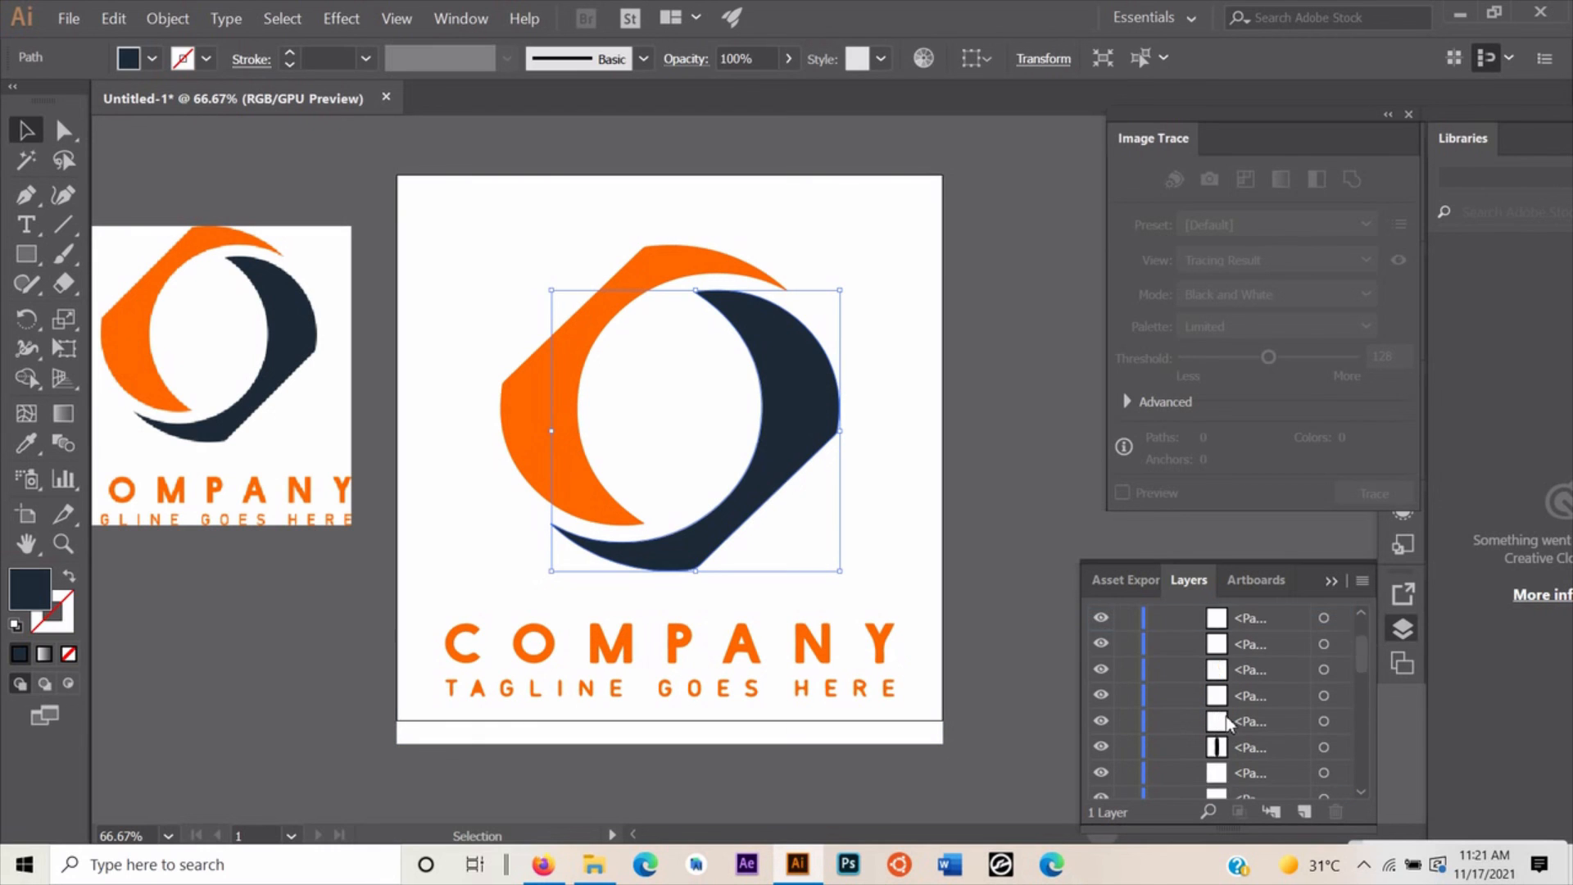
scroll(1230, 725, down, 4)
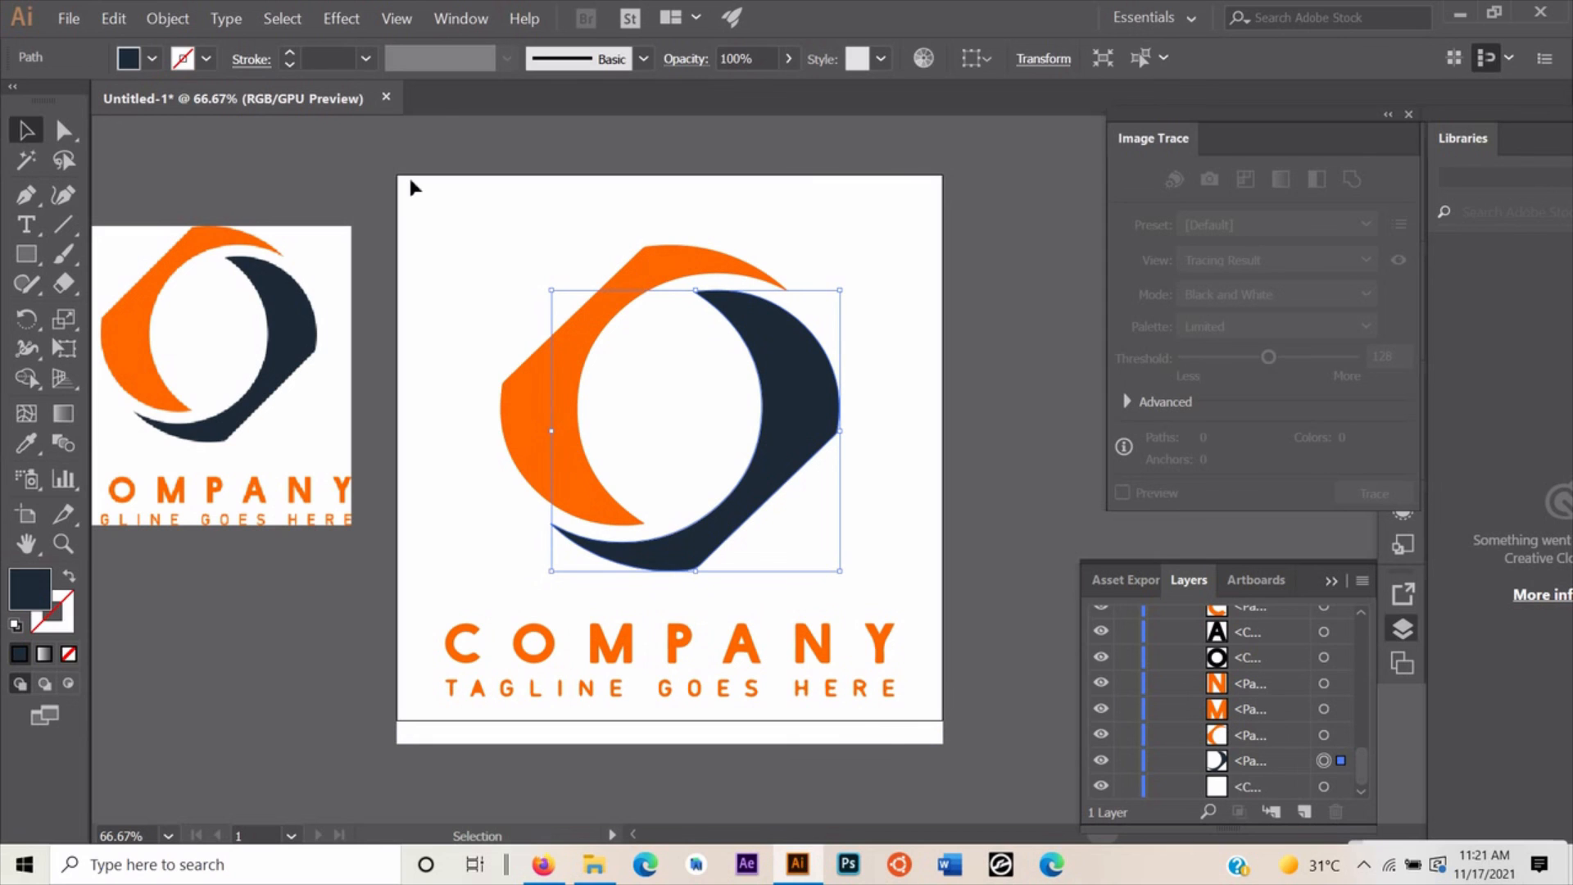
Delete the placed colour reference logo beside the artboard
click(264, 311)
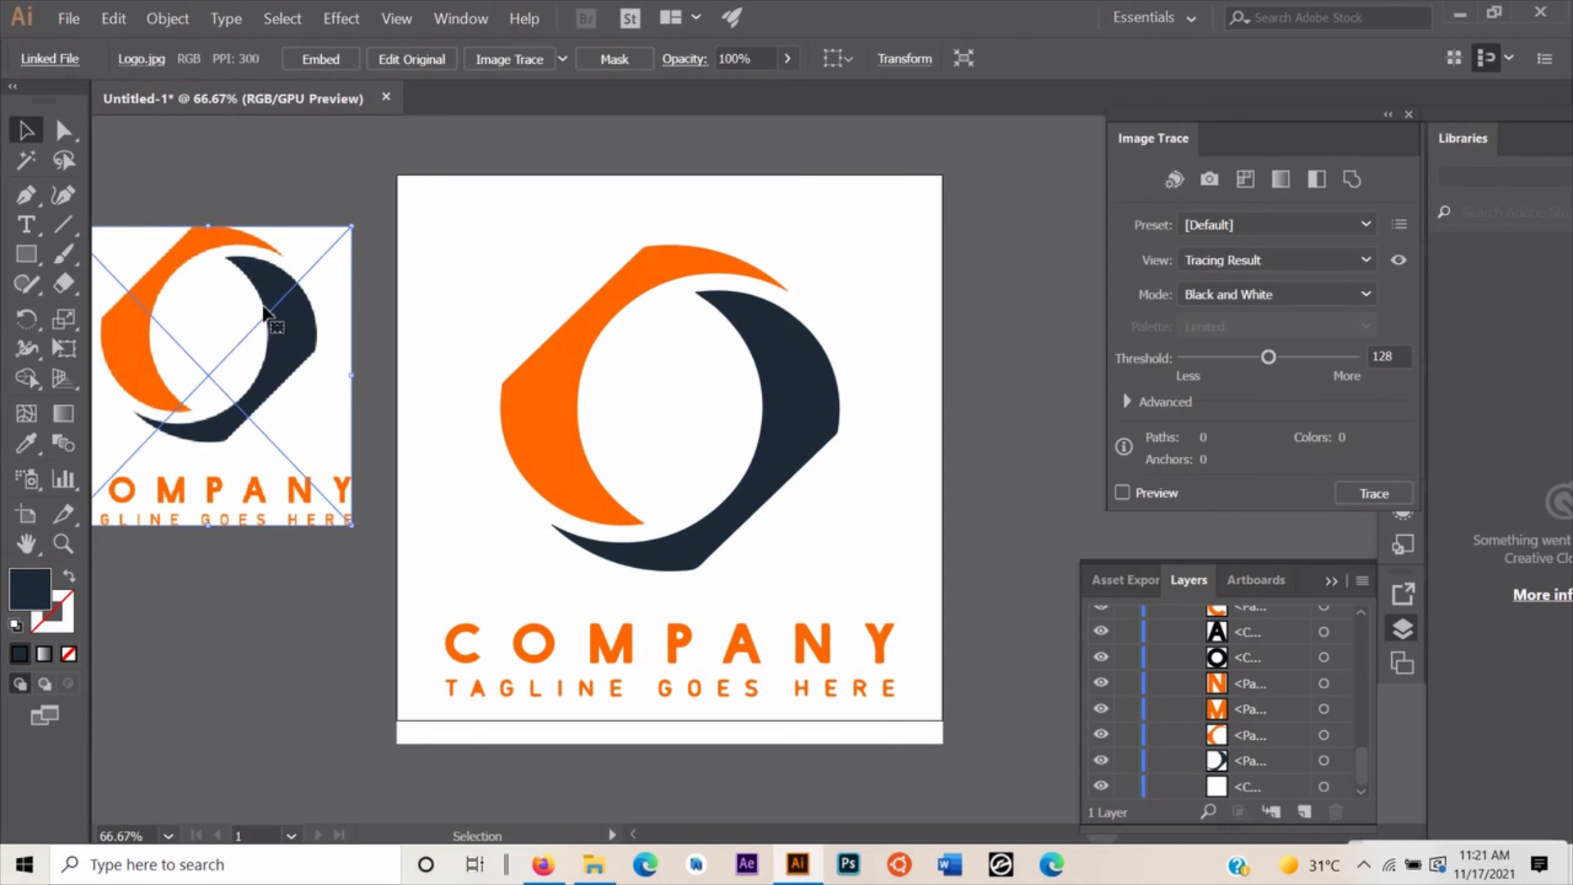
key(Delete)
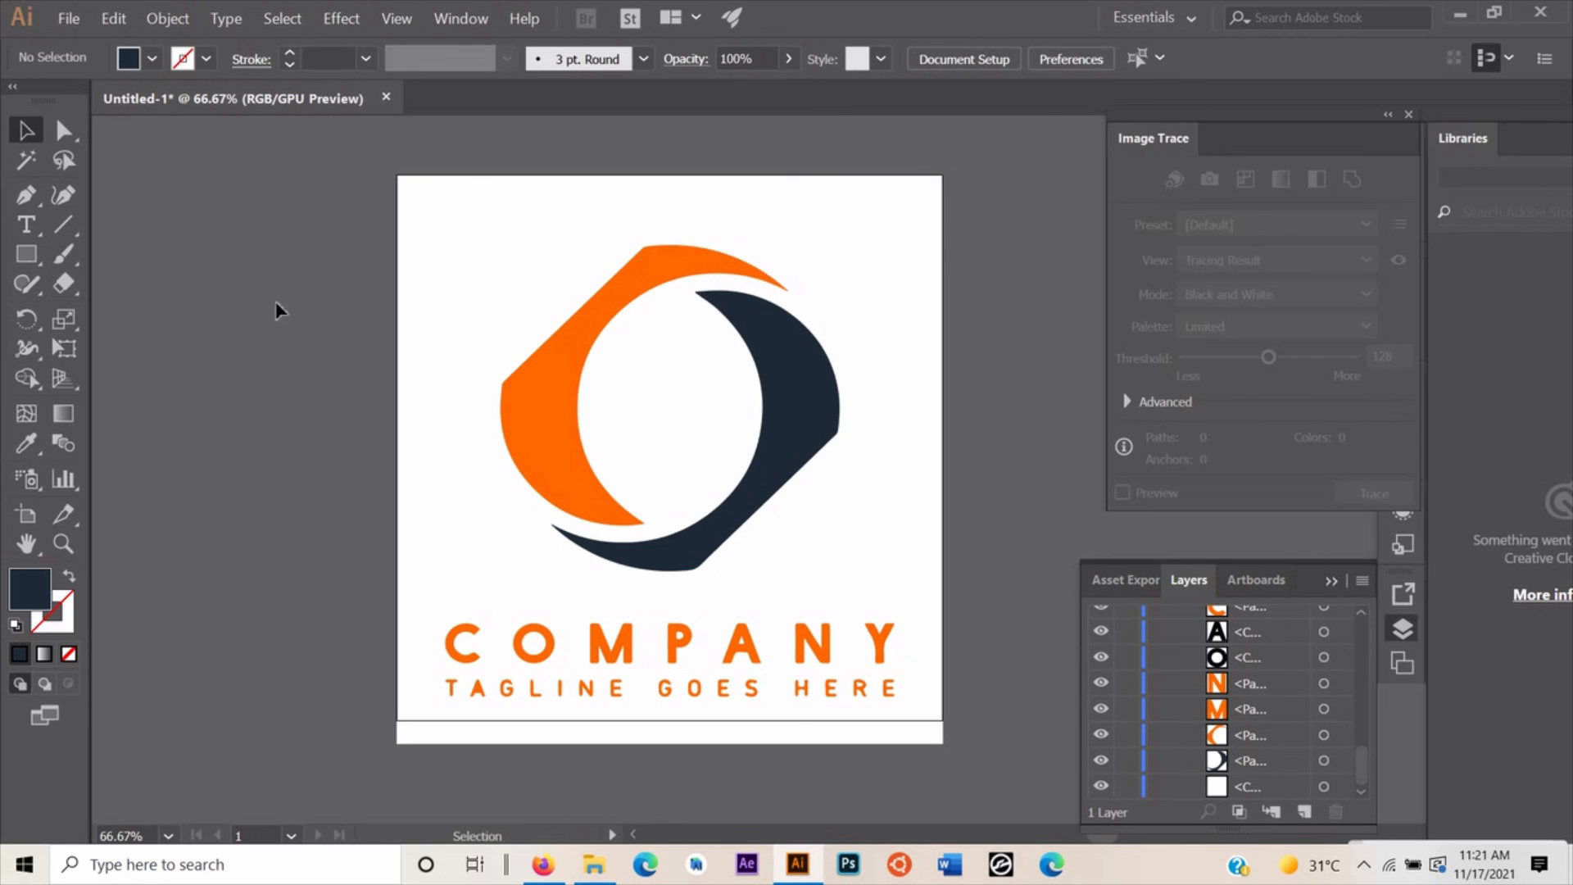
Open the document's file commands
click(69, 22)
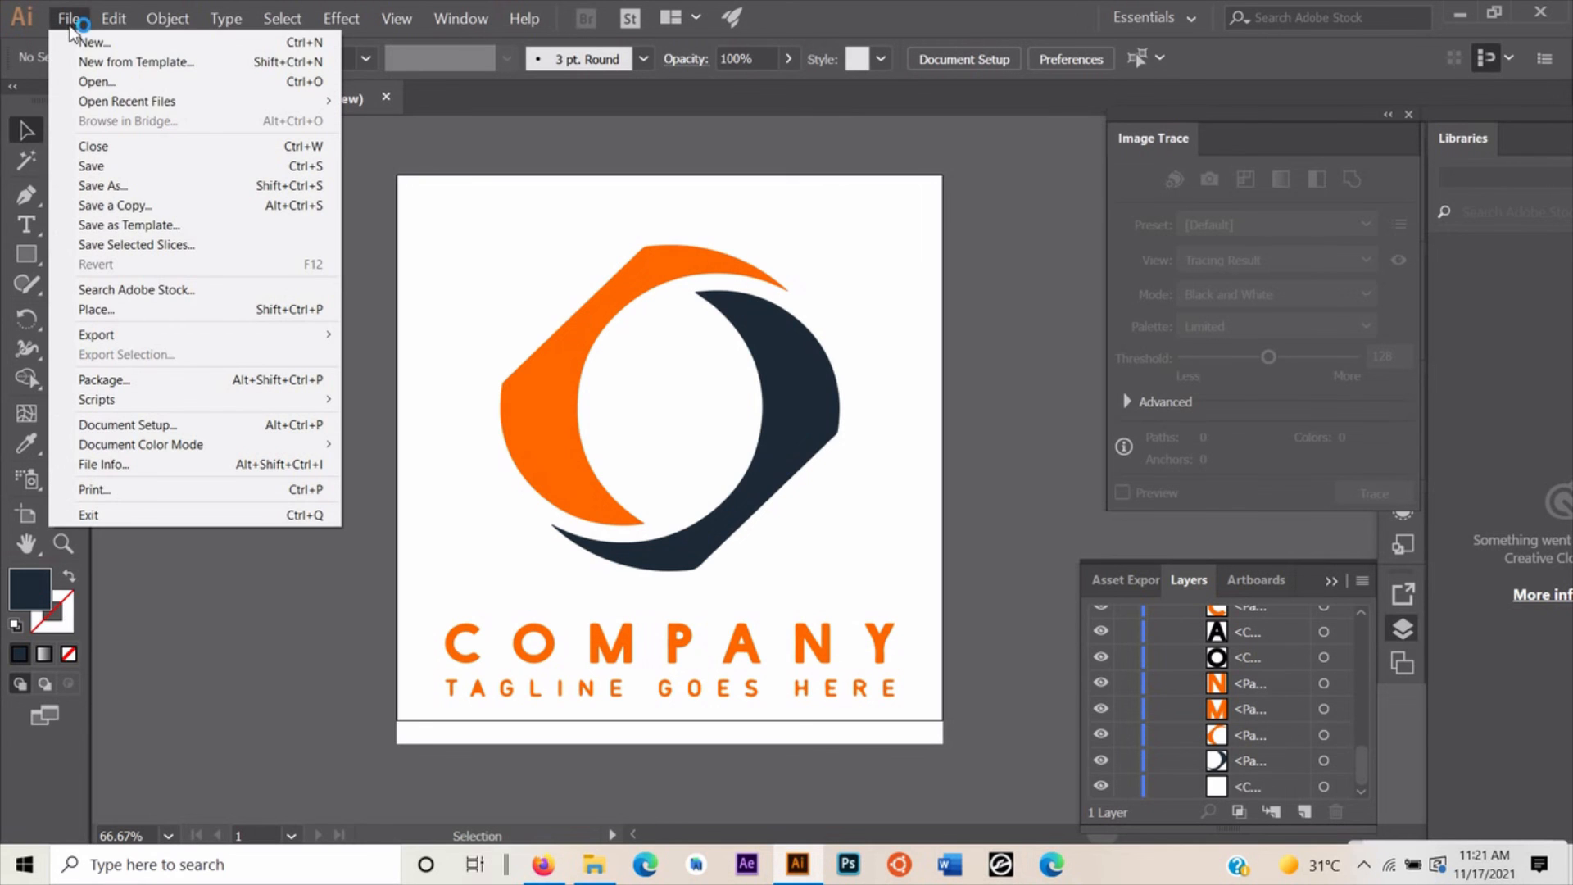